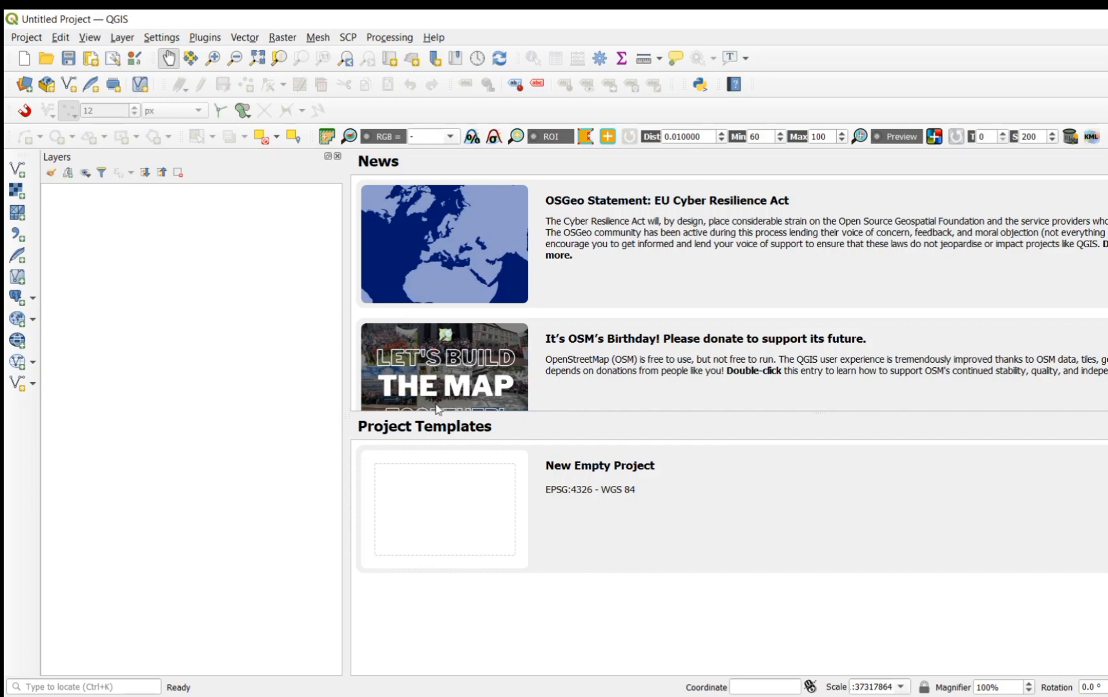
Step: Add the hoogly PNG image from the IMAG FOR GEOREFARENCING folder to the project as a raster layer
click(131, 39)
mouse_move(176, 97)
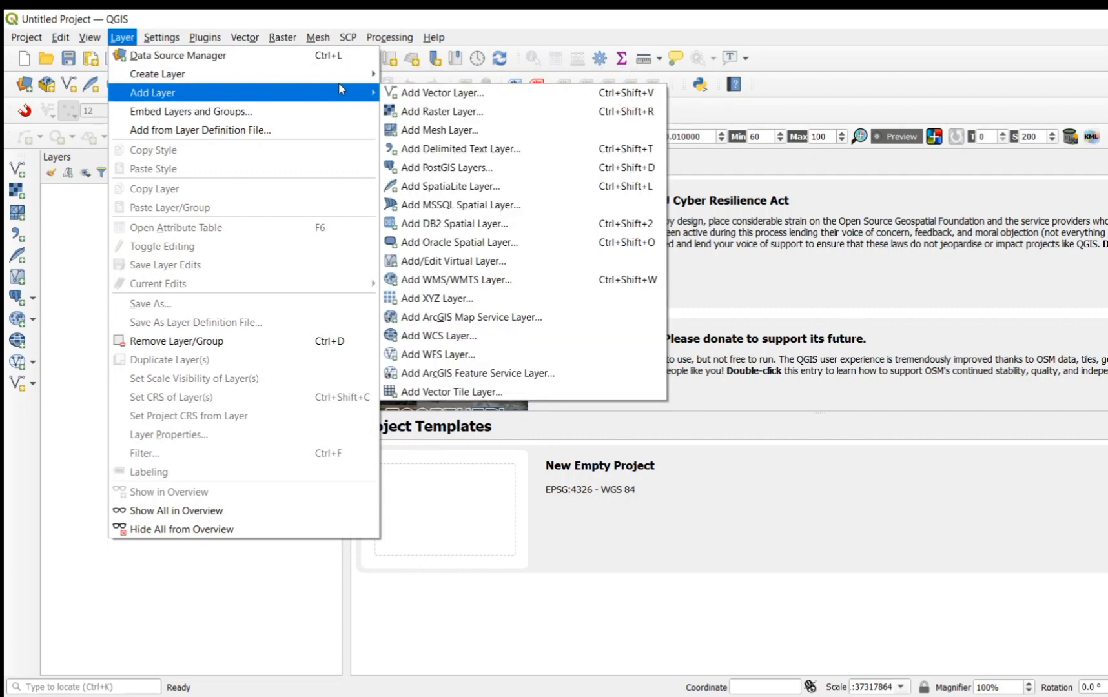
click(423, 115)
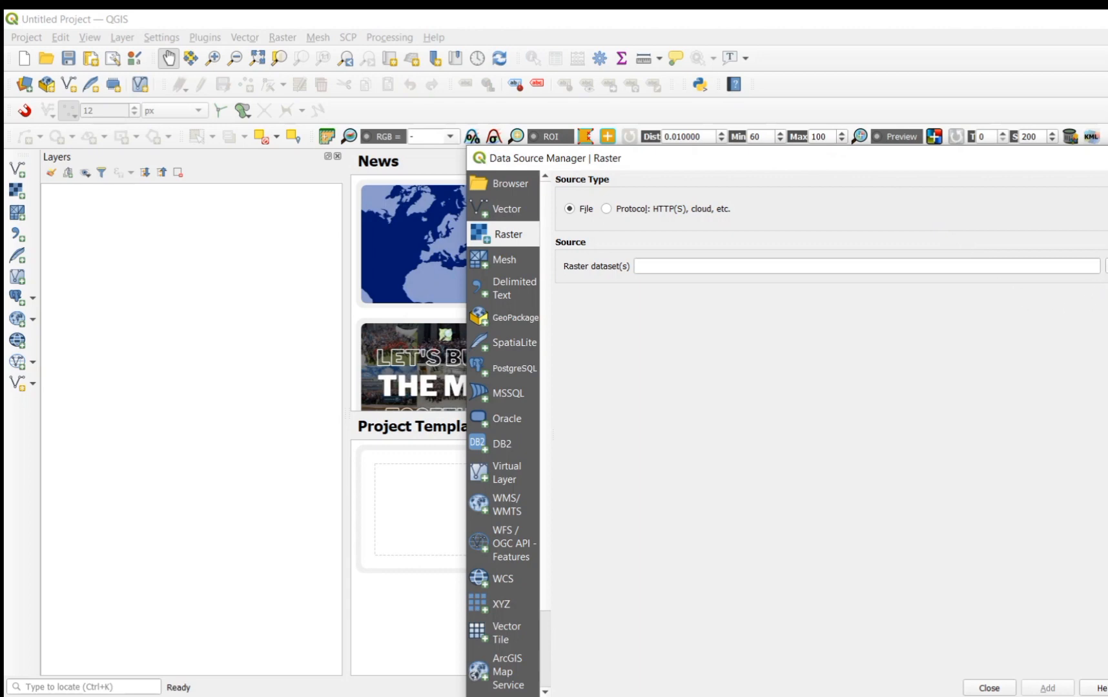
click(1107, 266)
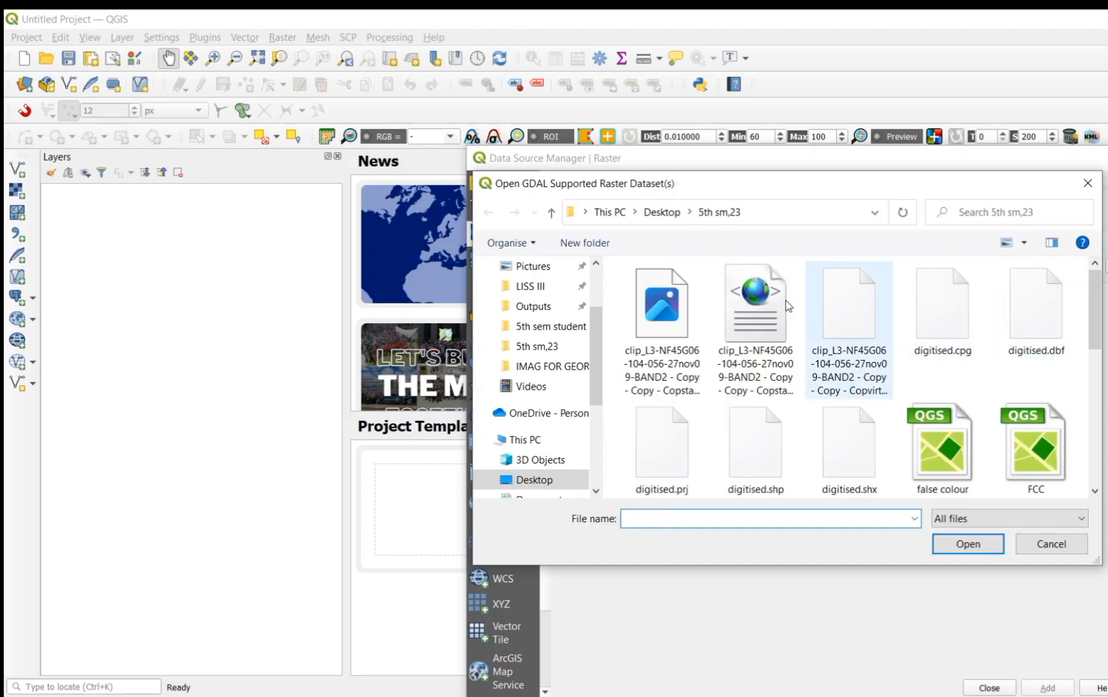
click(566, 370)
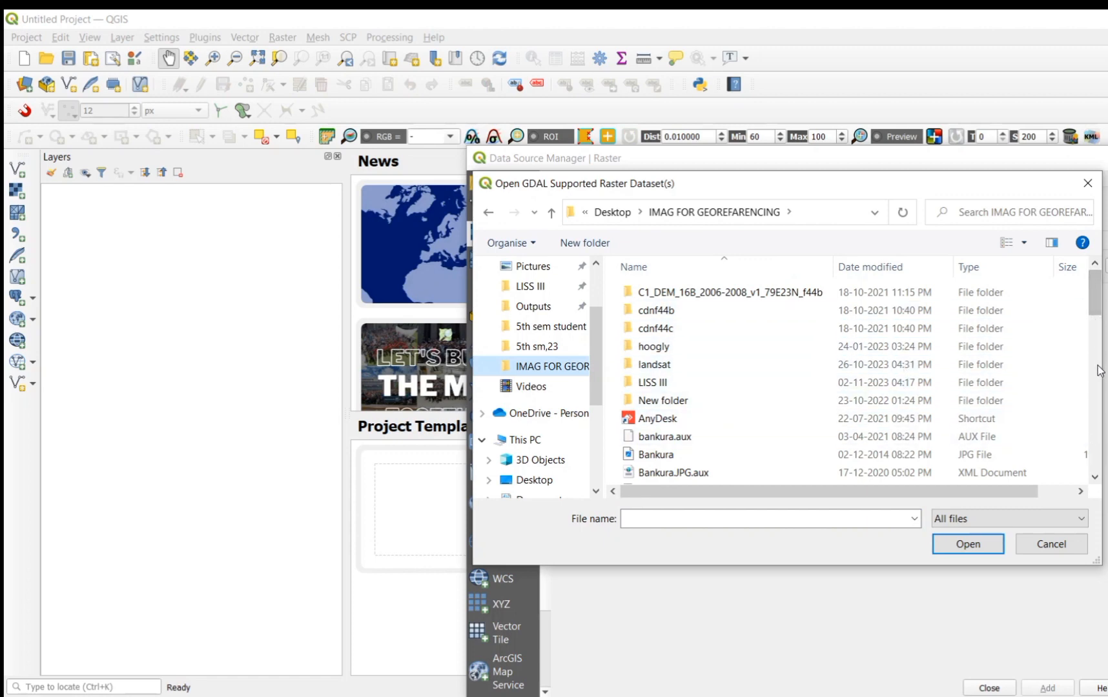
drag(1101, 312, 1096, 431)
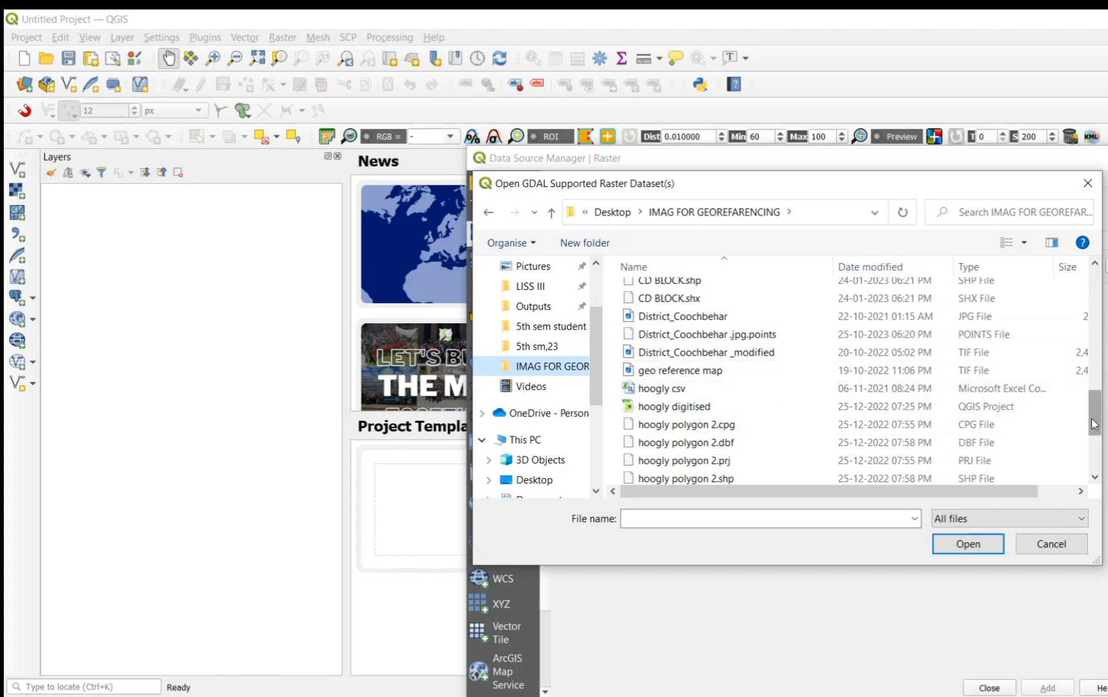
scroll(1093, 424, down, 2)
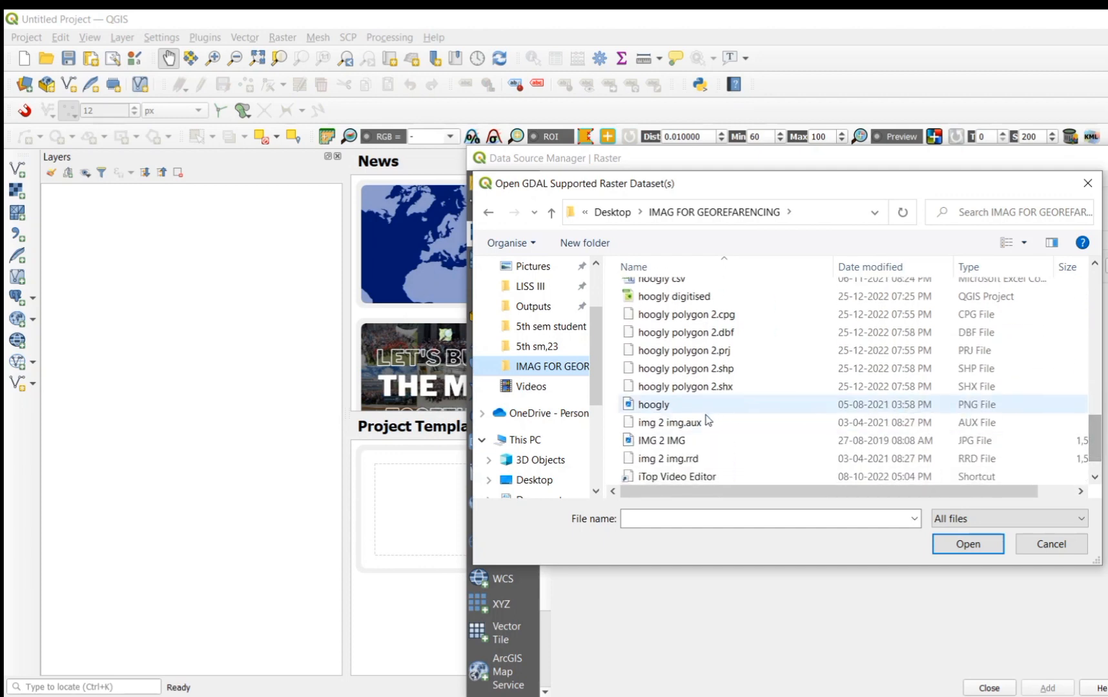
click(682, 408)
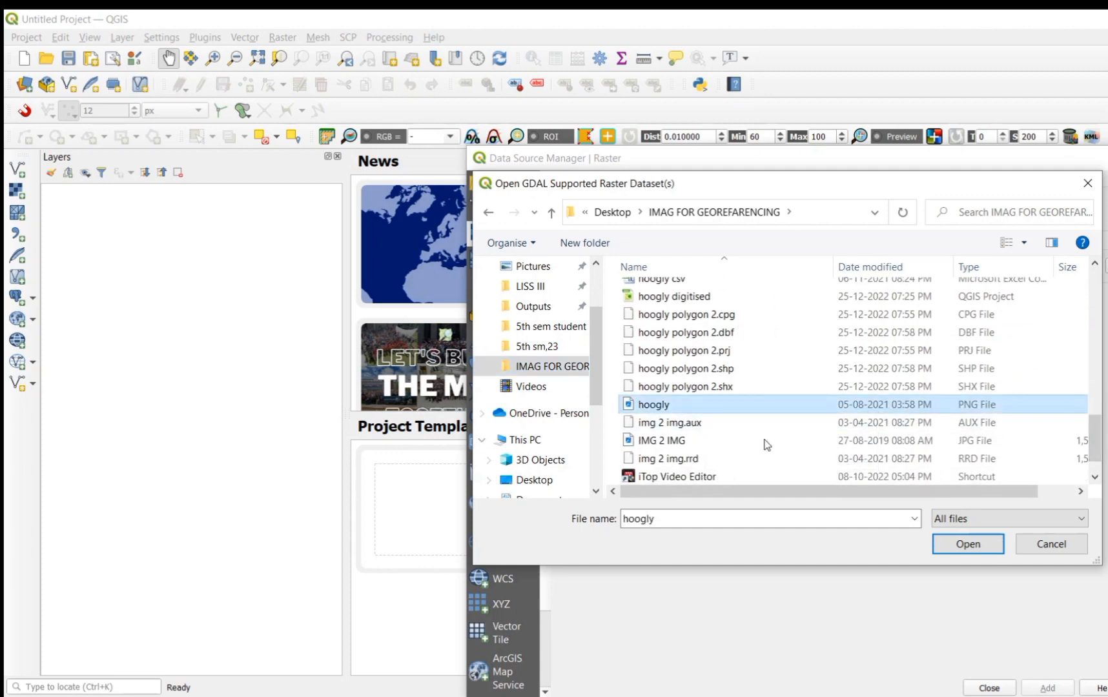
click(974, 547)
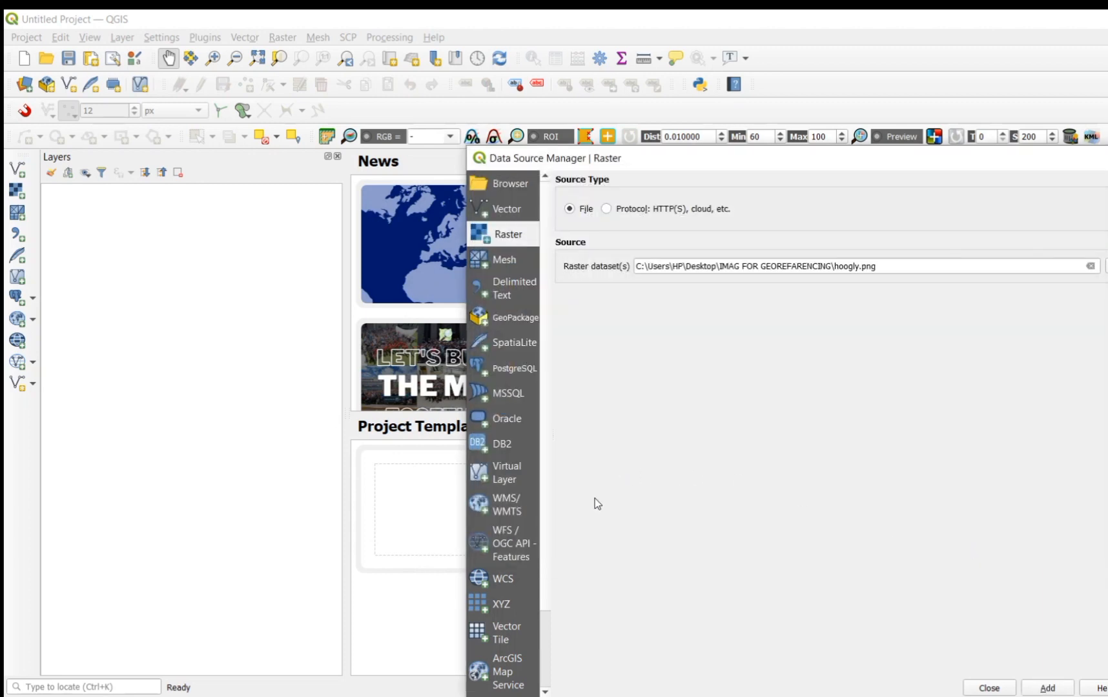
click(1048, 689)
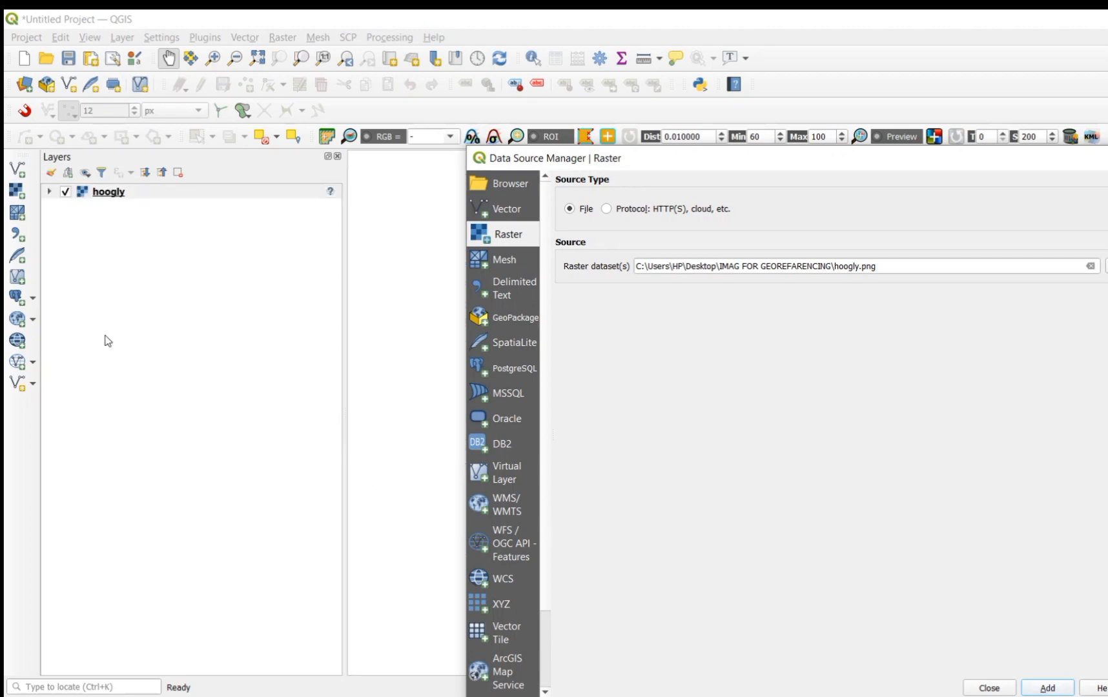
click(990, 688)
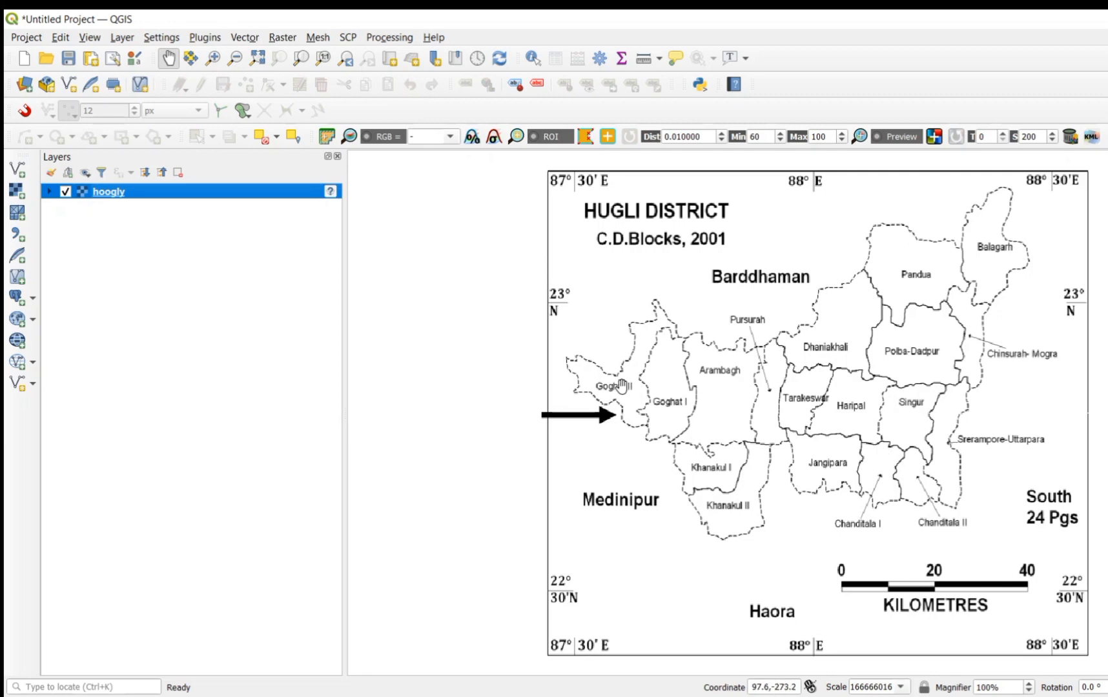
scroll(623, 385, up, 1)
scroll(624, 386, up, 1)
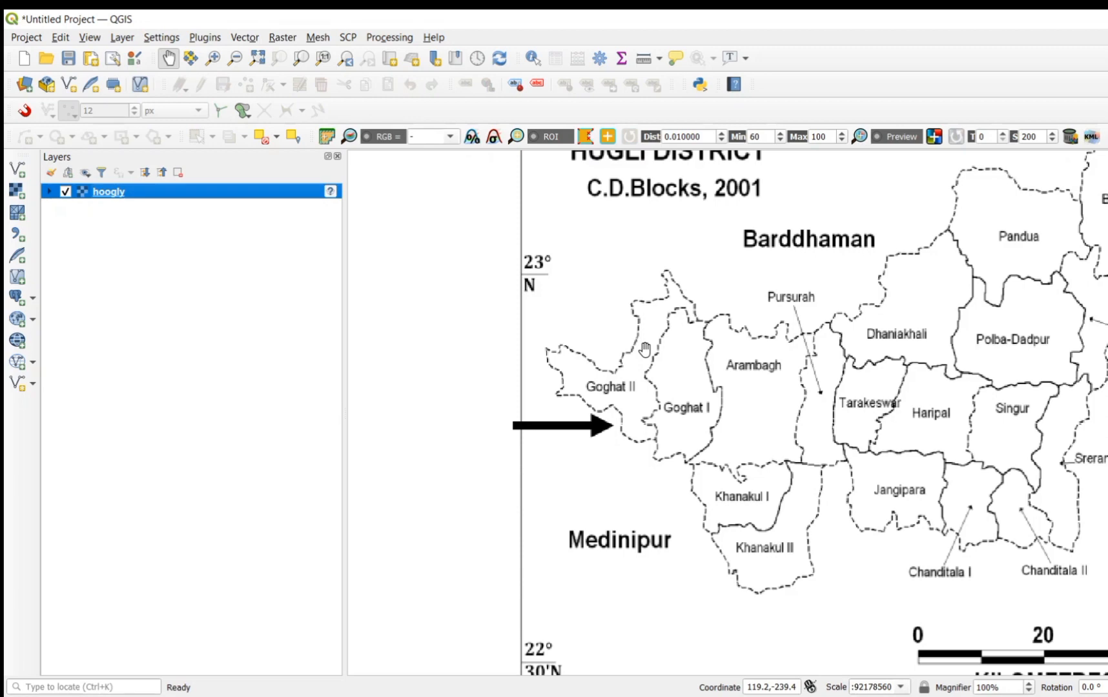
click(121, 40)
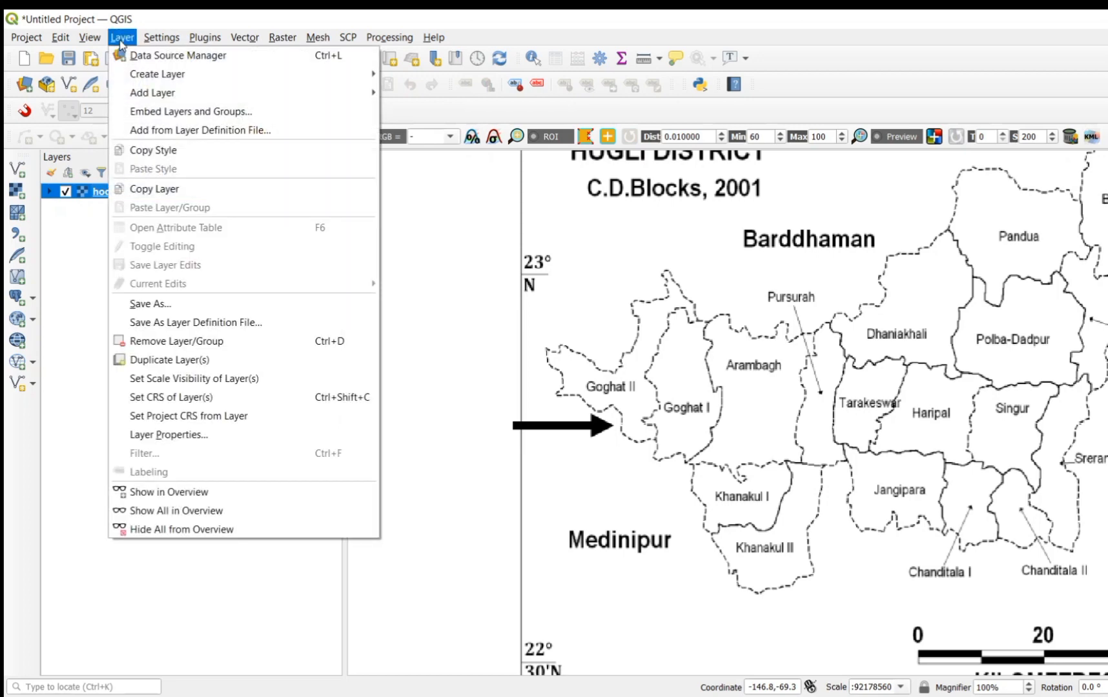
mouse_move(164, 80)
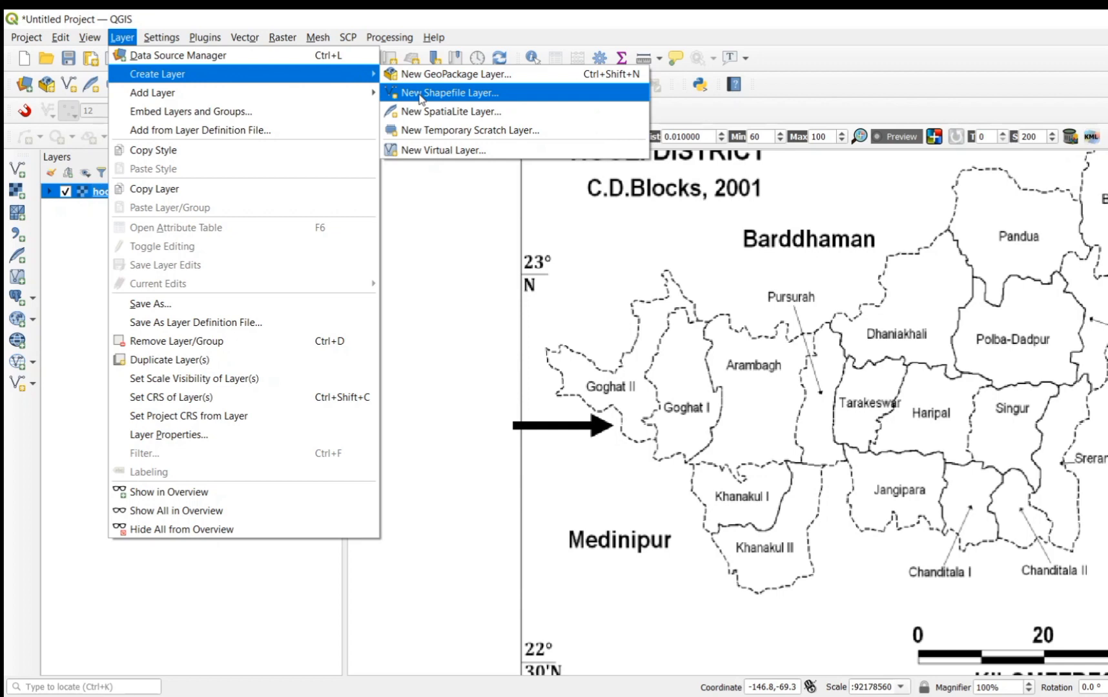
click(418, 210)
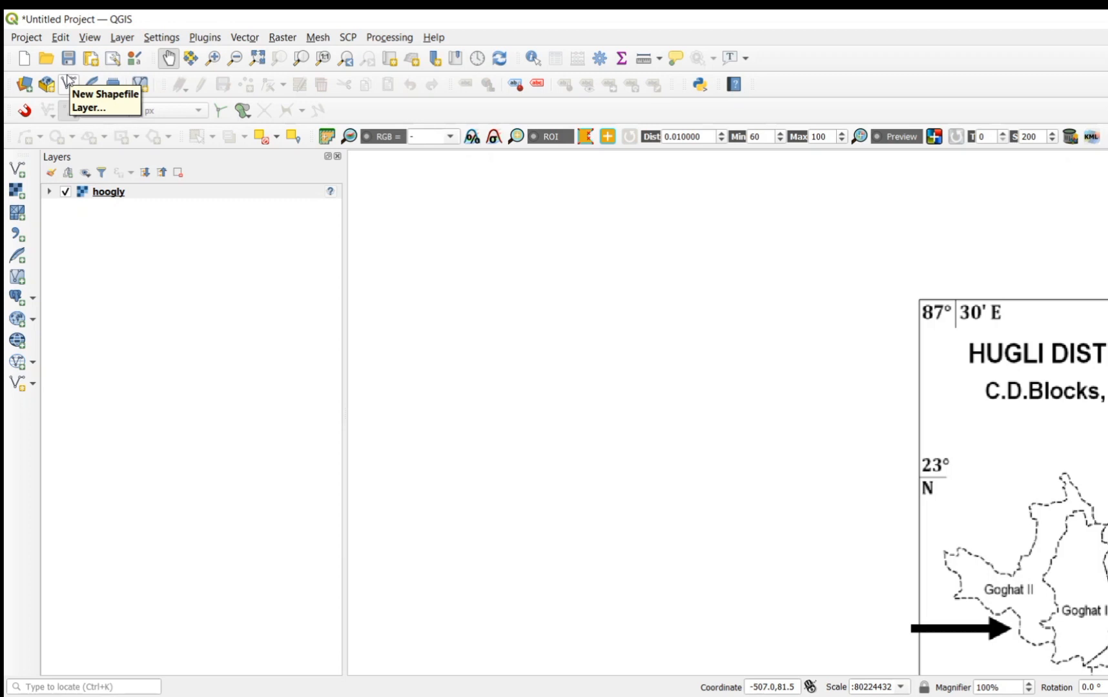
Step: Set up a new shapefile layer named Hoogly Digi in the 5th sm,23 folder with Polygon geometry
click(126, 39)
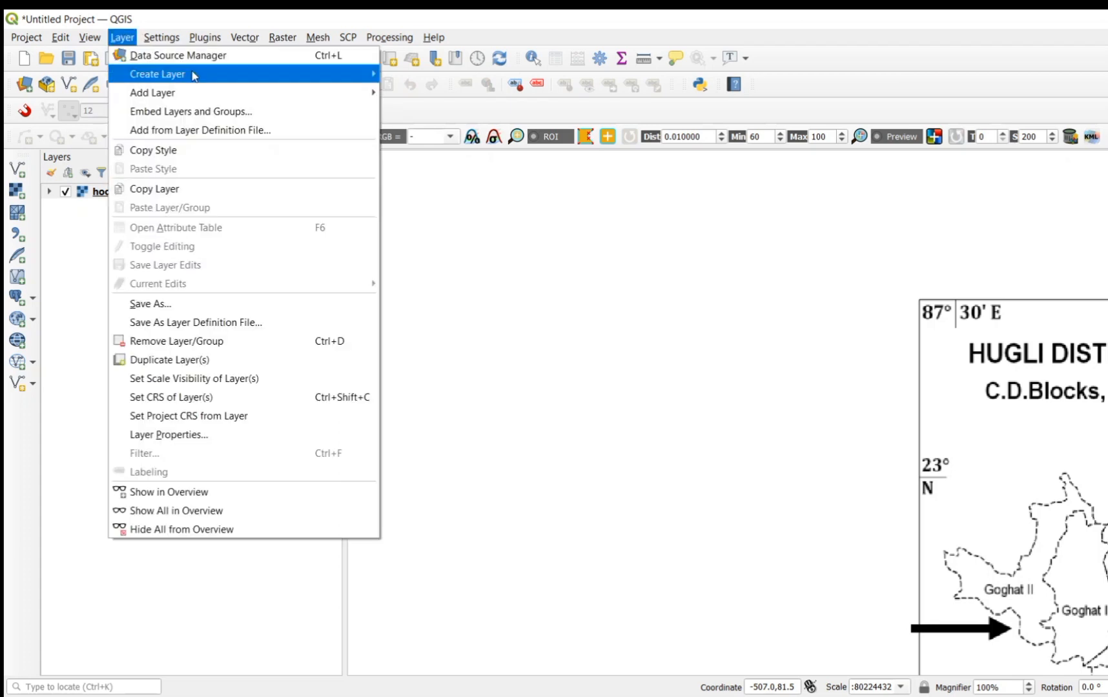
mouse_move(195, 77)
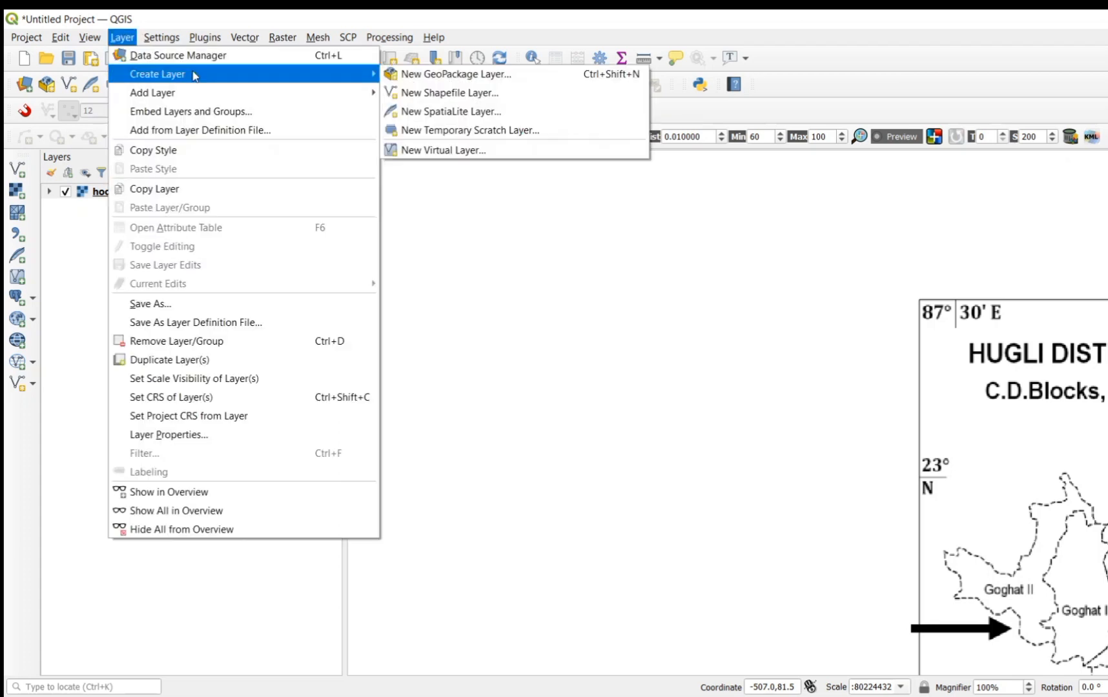
click(450, 95)
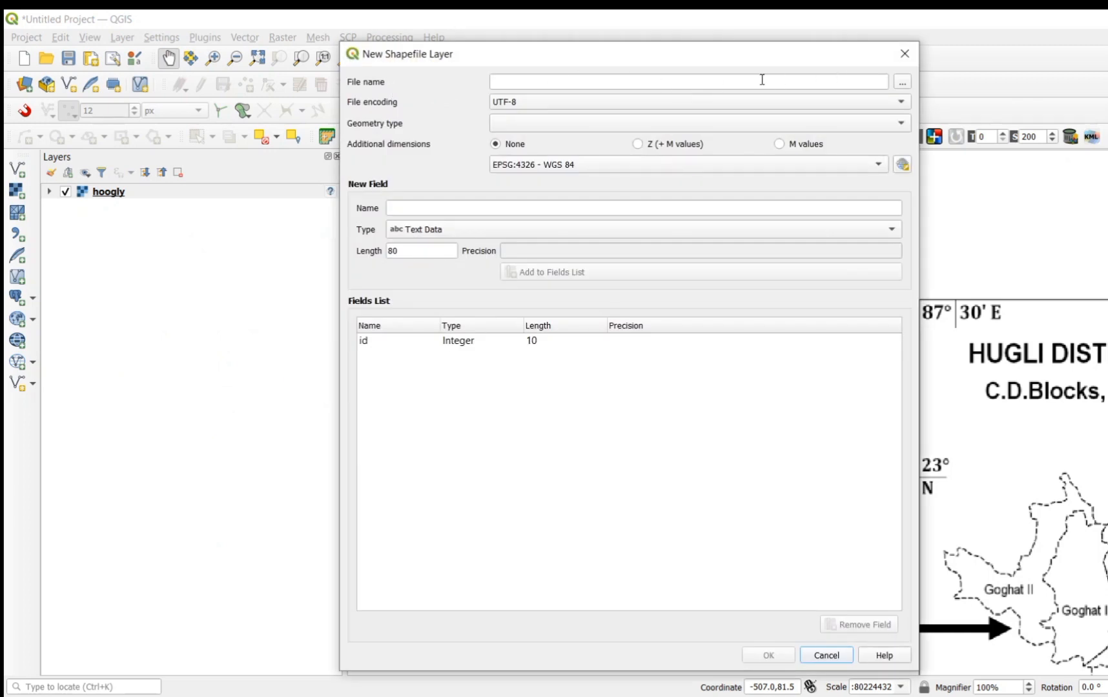
click(906, 83)
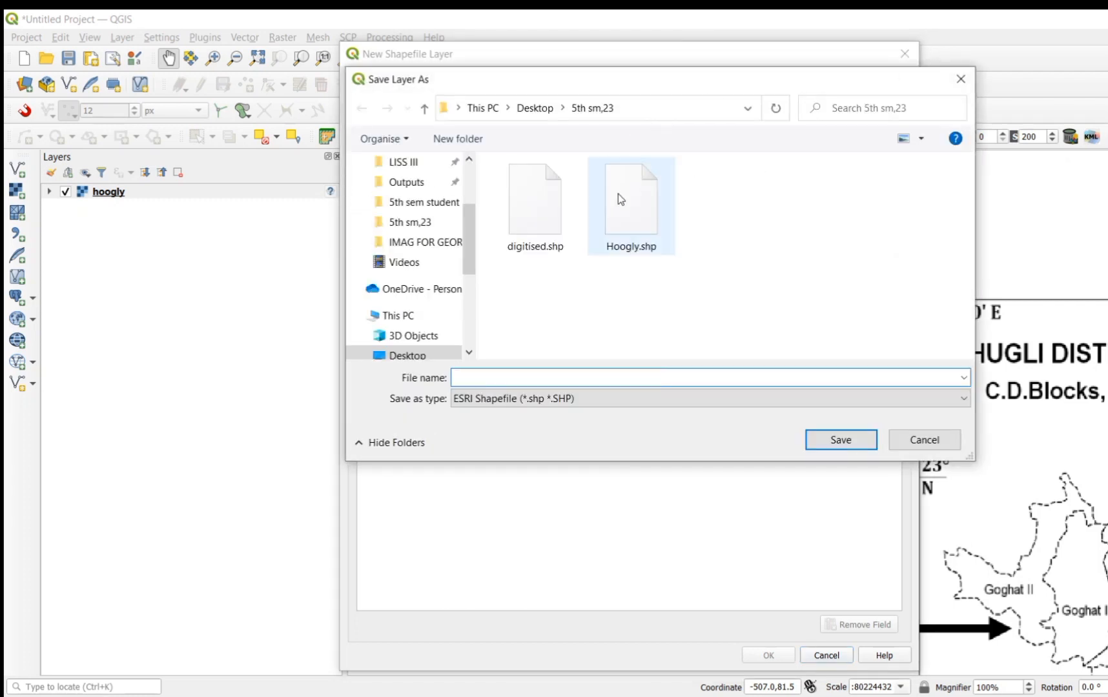
click(427, 230)
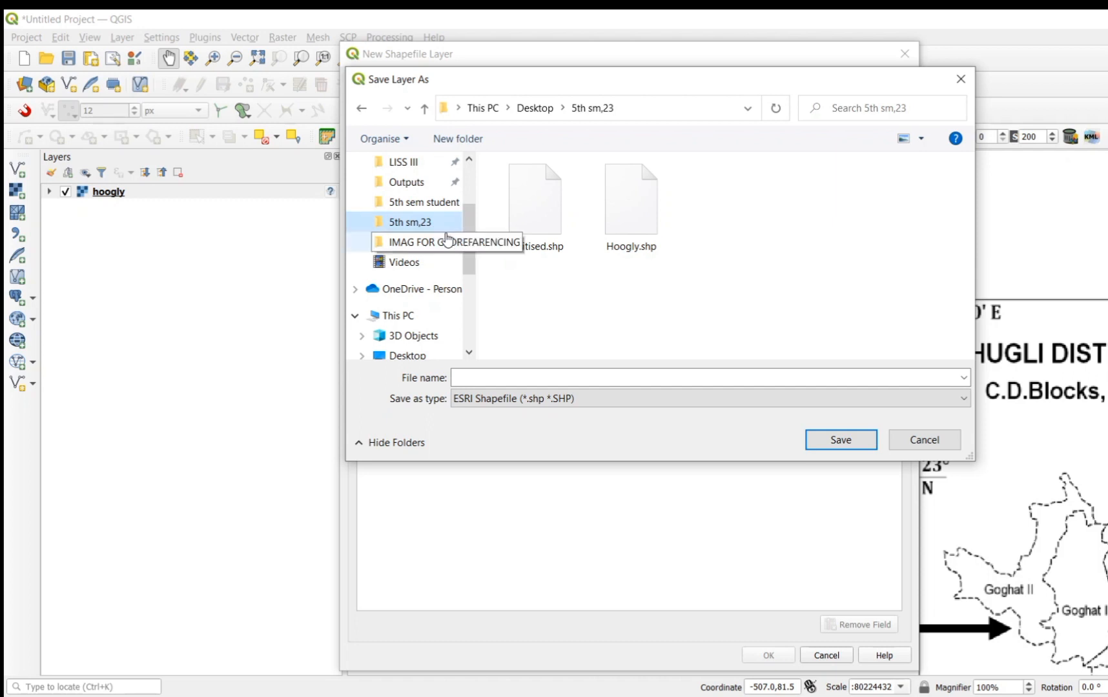
click(495, 380)
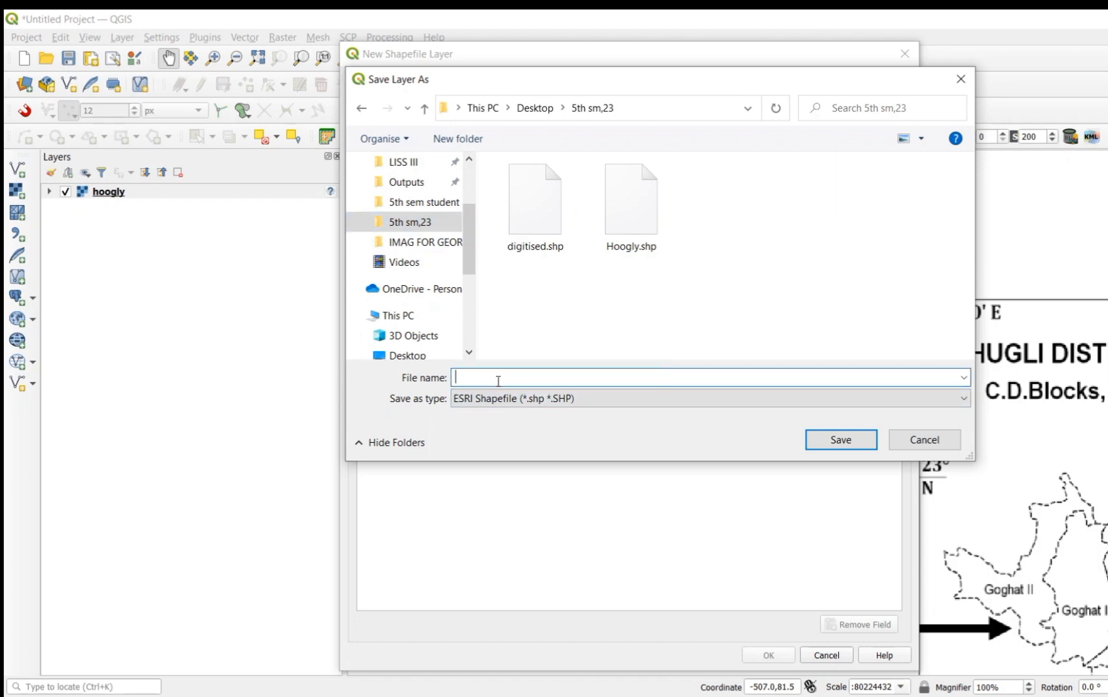
text(Hoogl)
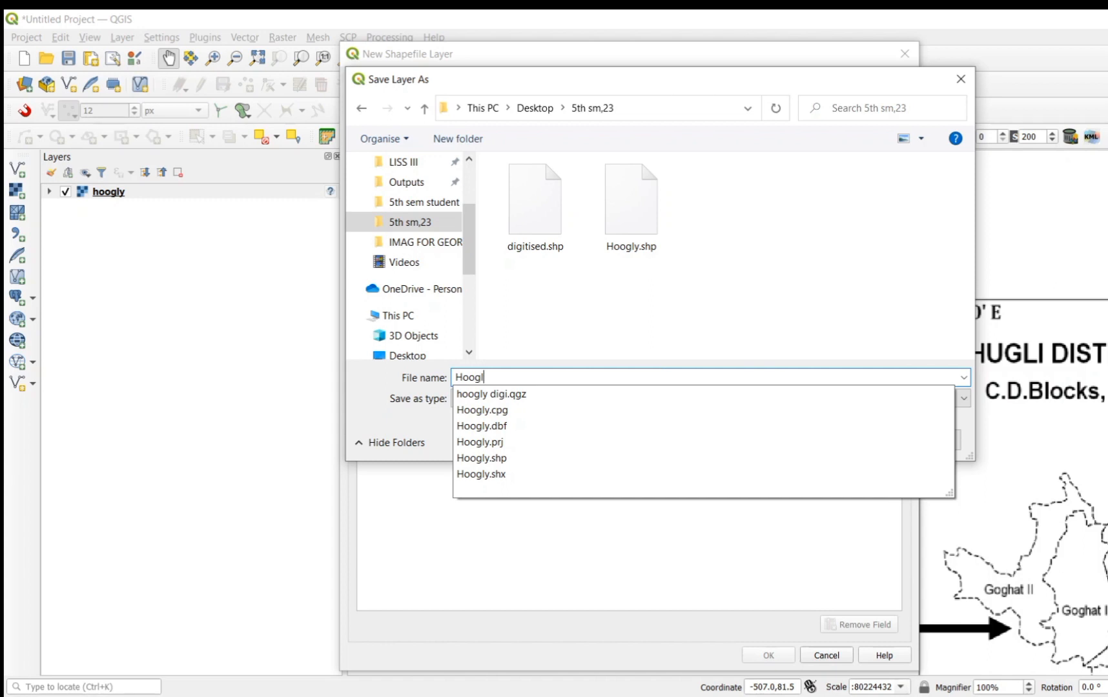
text(y Di)
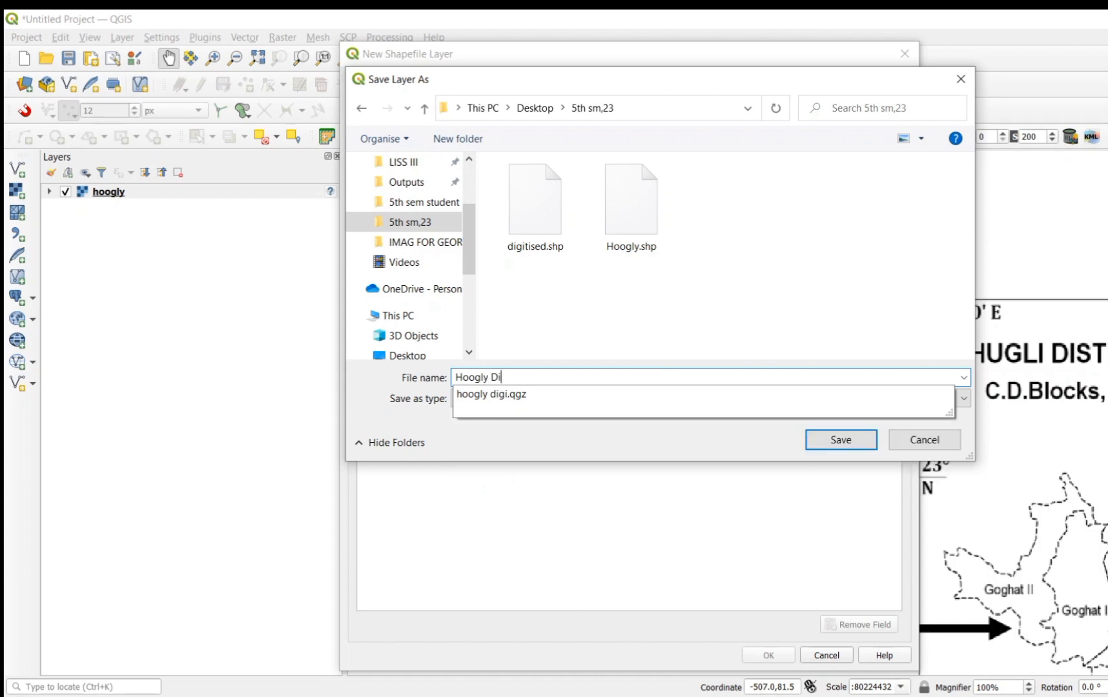
text(gi)
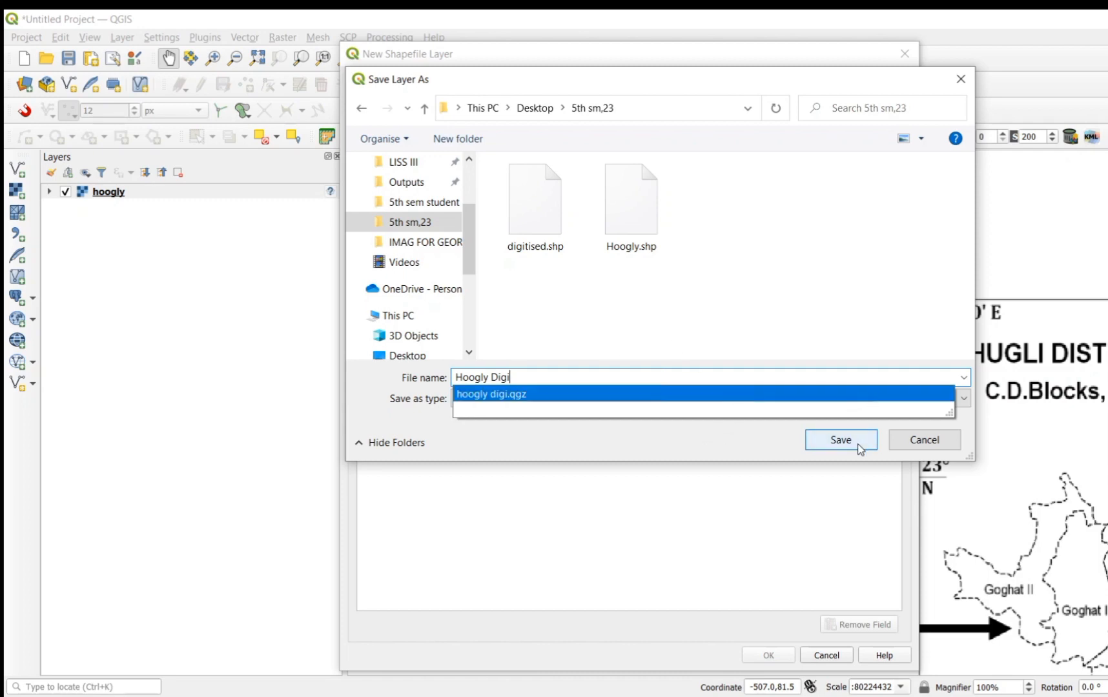
click(841, 439)
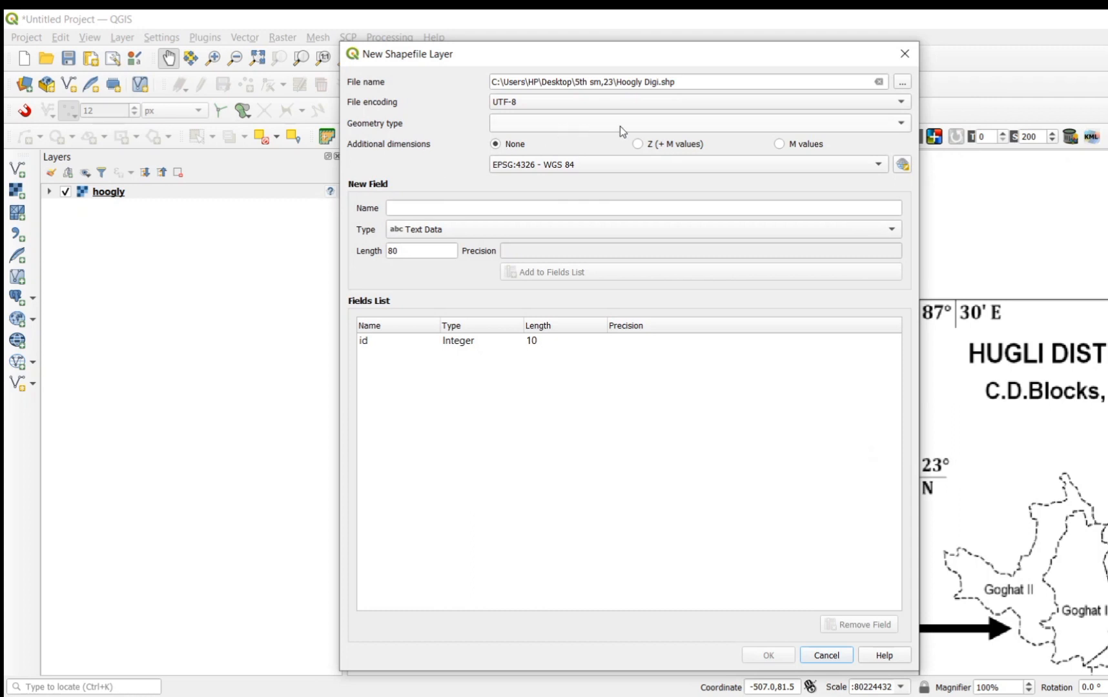
click(906, 124)
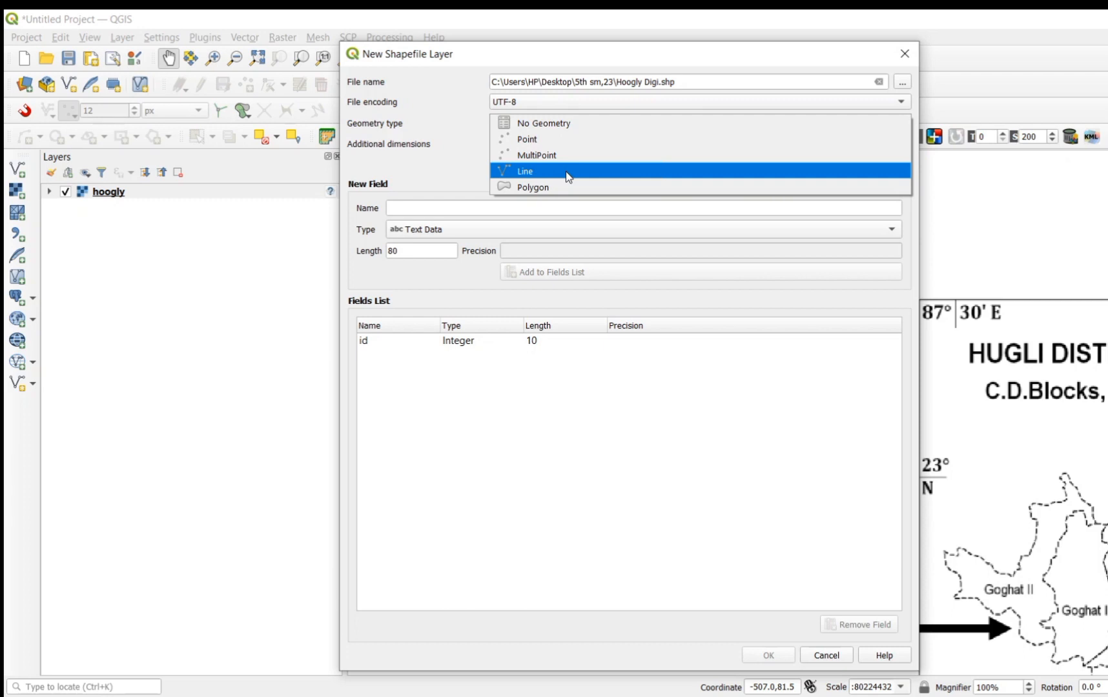
click(561, 187)
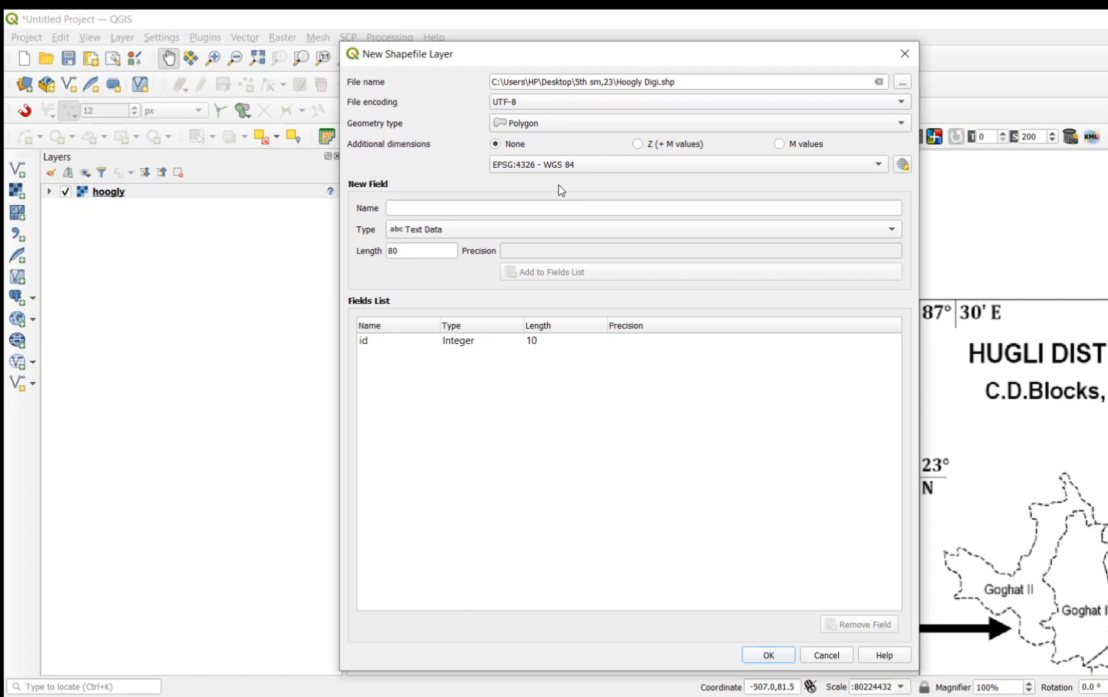
Step: Add a text field named Hooglydigi to the new shapefile's fields and create the layer
click(429, 208)
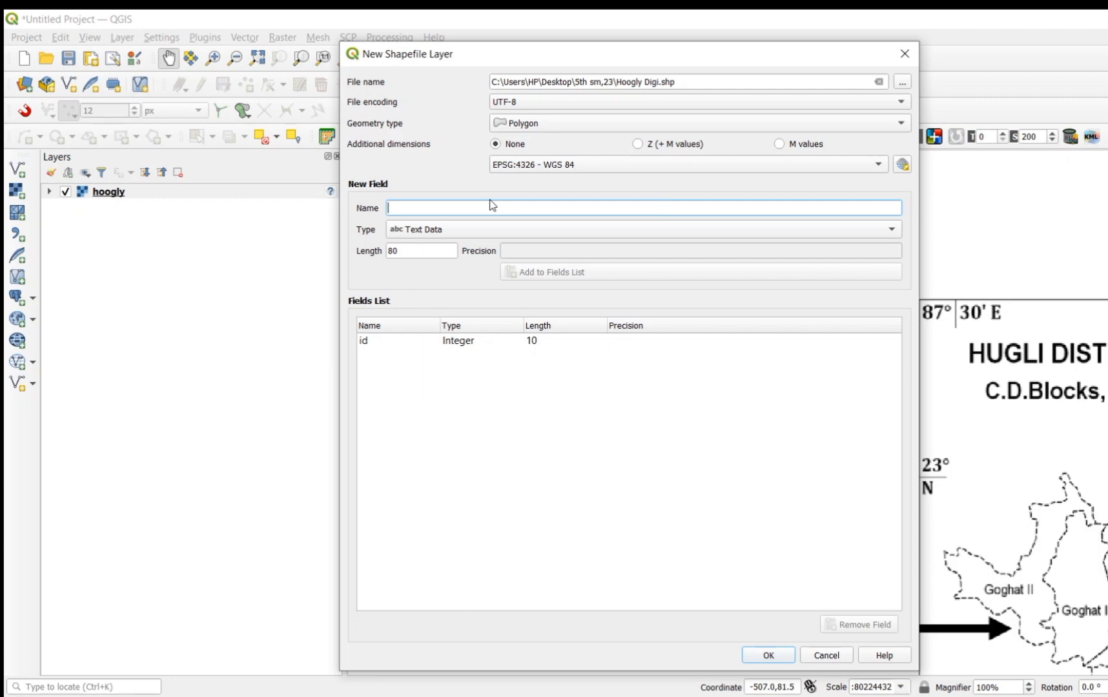
text(Hoog)
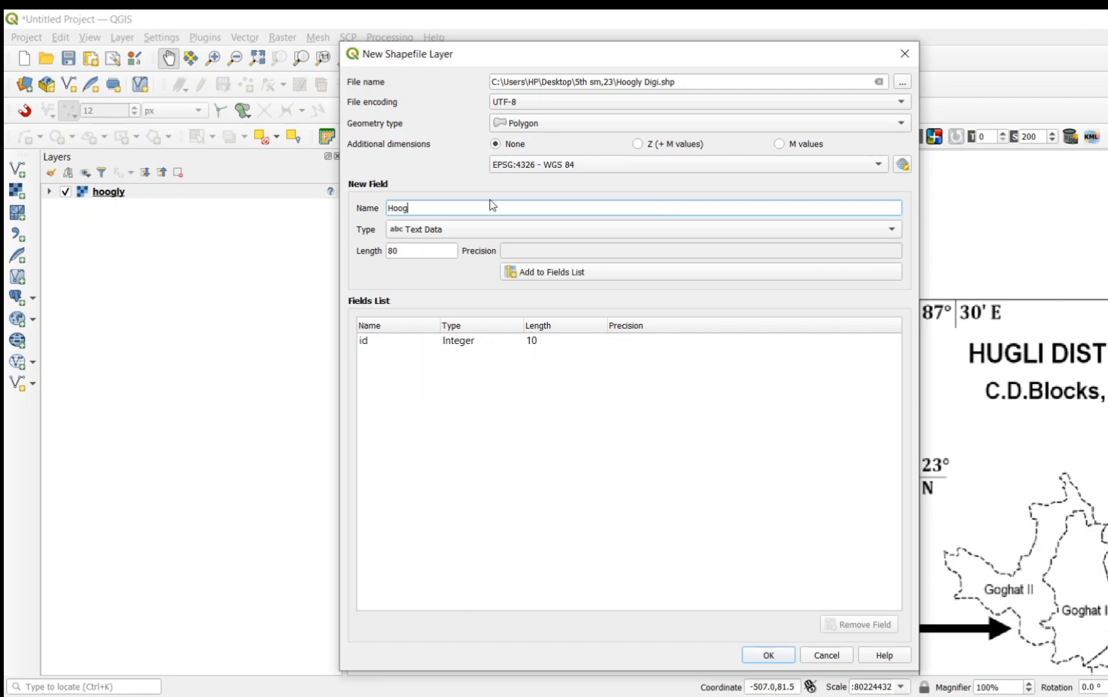
text(ly Dig)
key(BackSpace)
key(BackSpace)
key(BackSpace)
key(BackSpace)
text(digi)
click(562, 272)
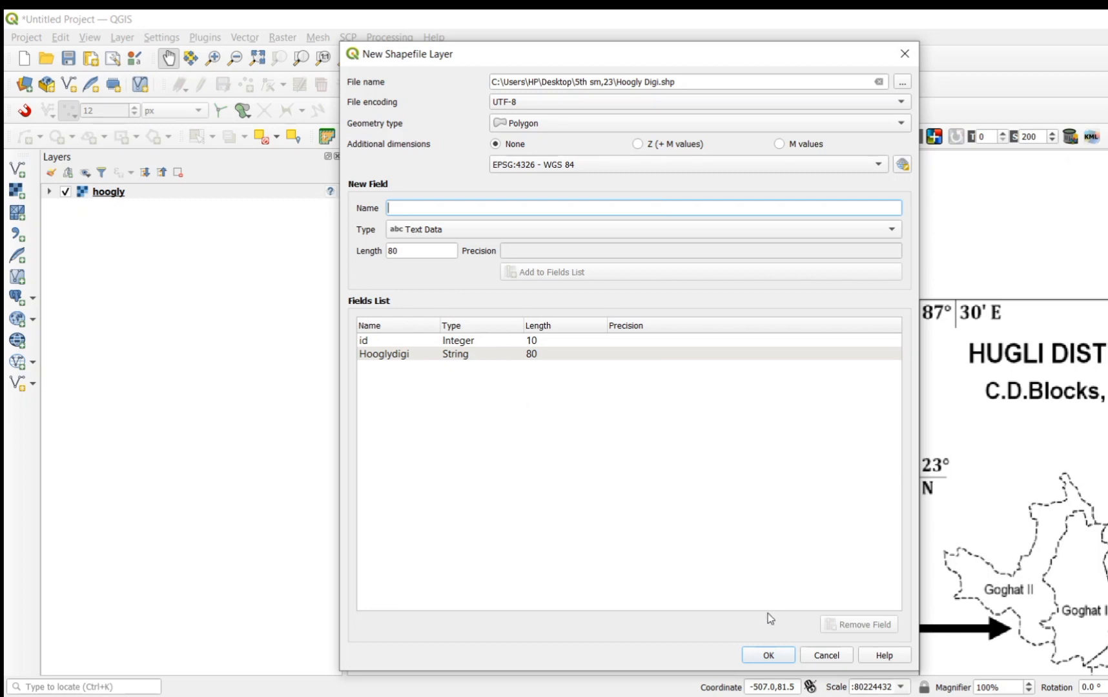
click(768, 657)
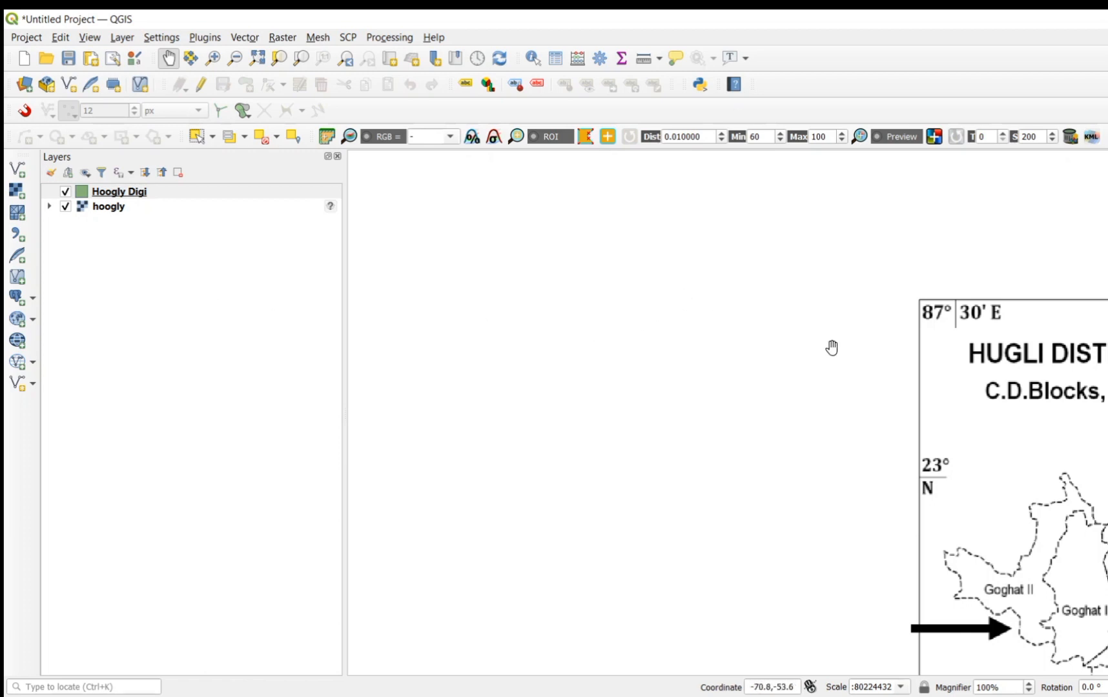
Step: Zoom to the Hoogly Digi layer and bring the Hugli District block map into close view
right_click(136, 196)
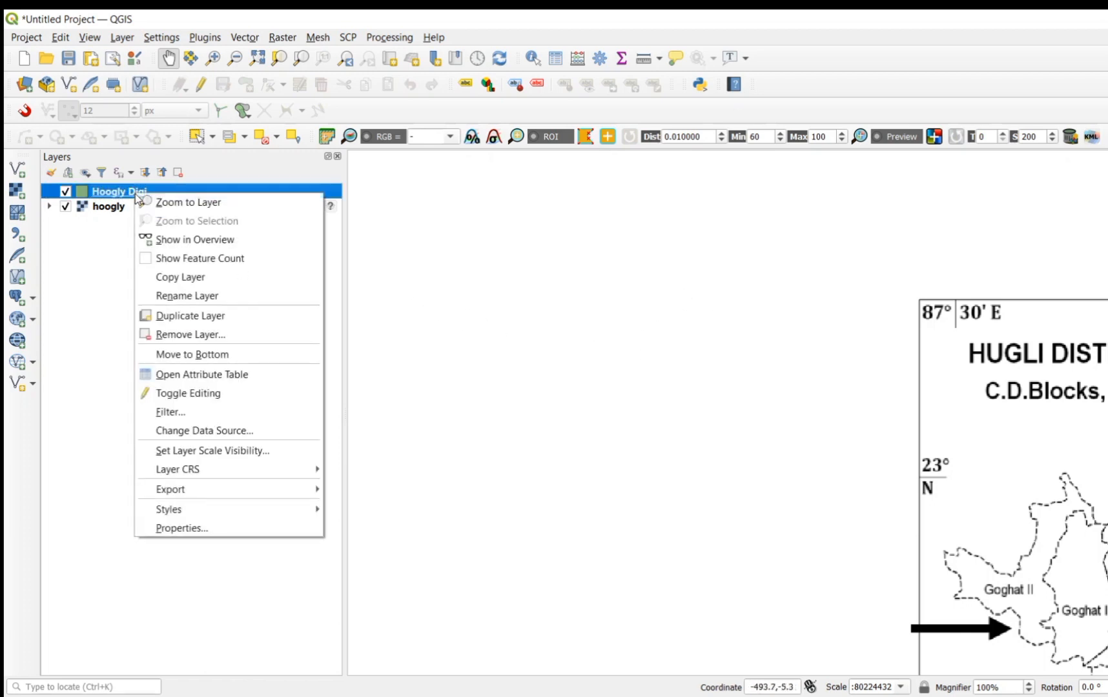
click(170, 203)
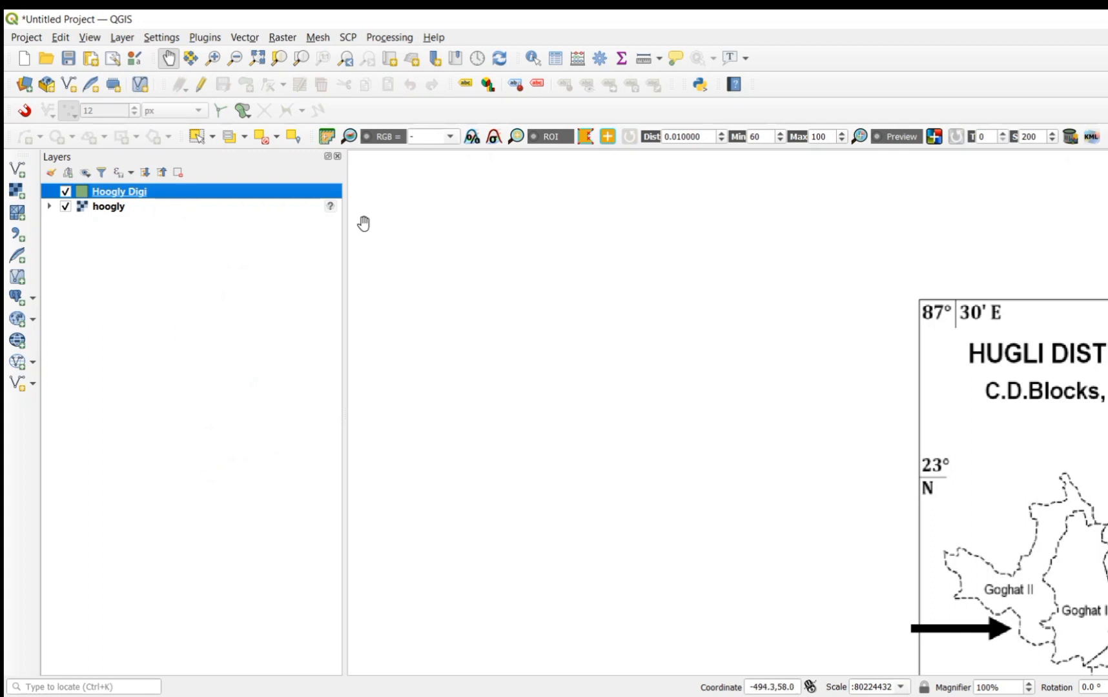
click(908, 373)
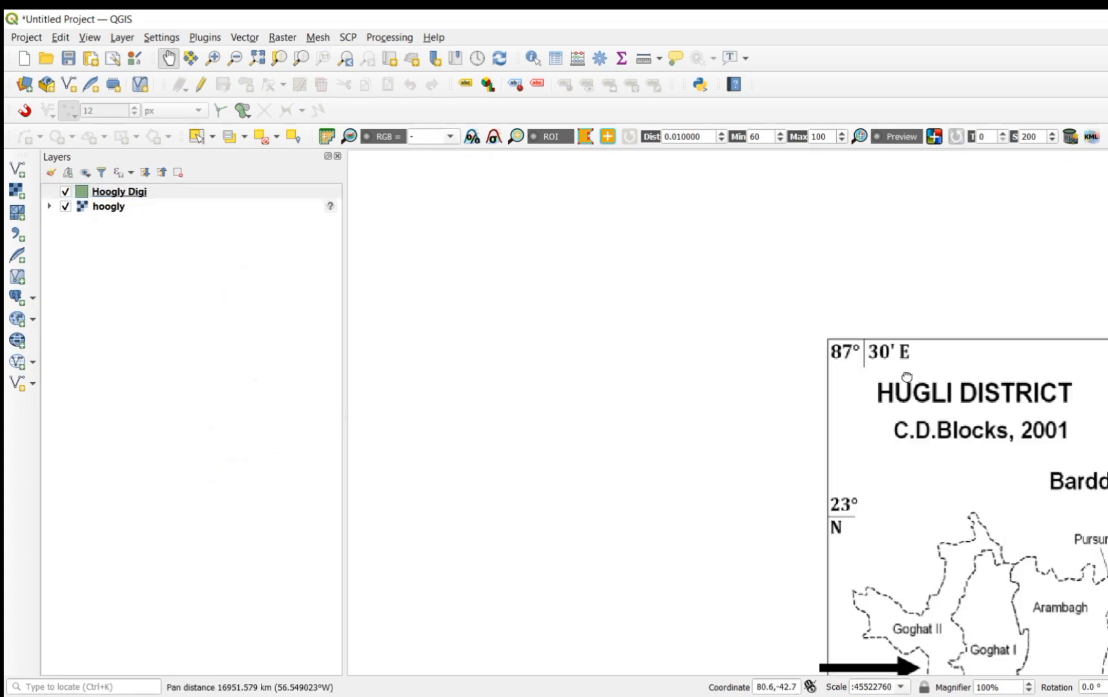
drag(908, 376, 551, 239)
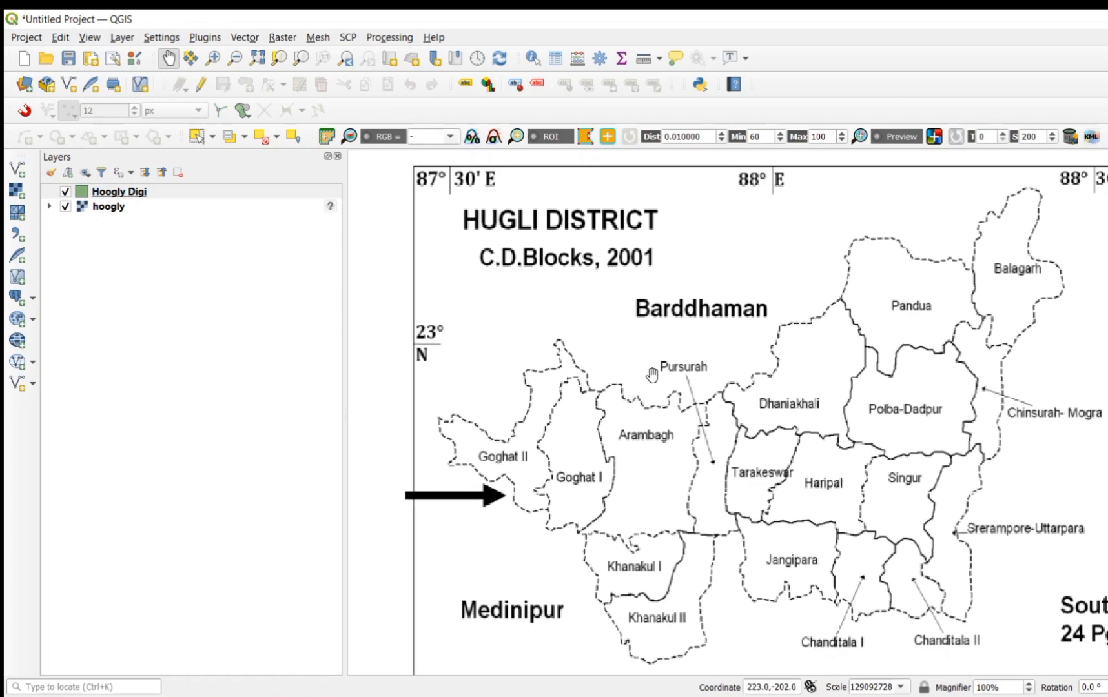
scroll(640, 413, up, 1)
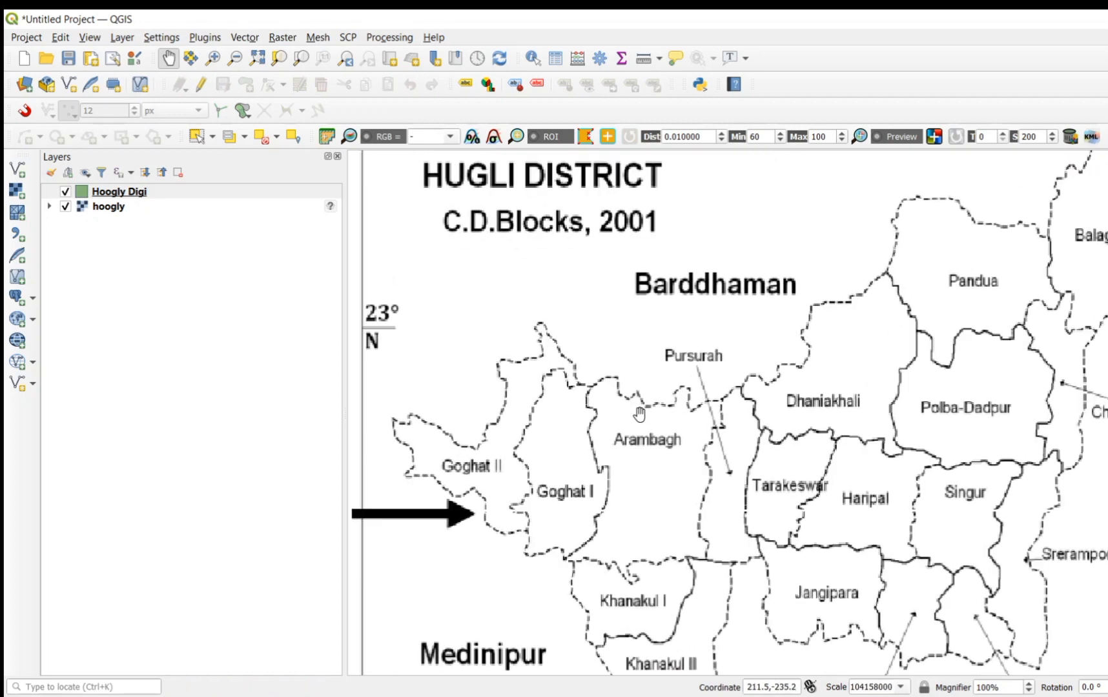
Step: Turn on editing for the Hoogly Digi layer with the Goghat II and Goghat I blocks in close view
scroll(639, 413, up, 1)
scroll(640, 413, up, 1)
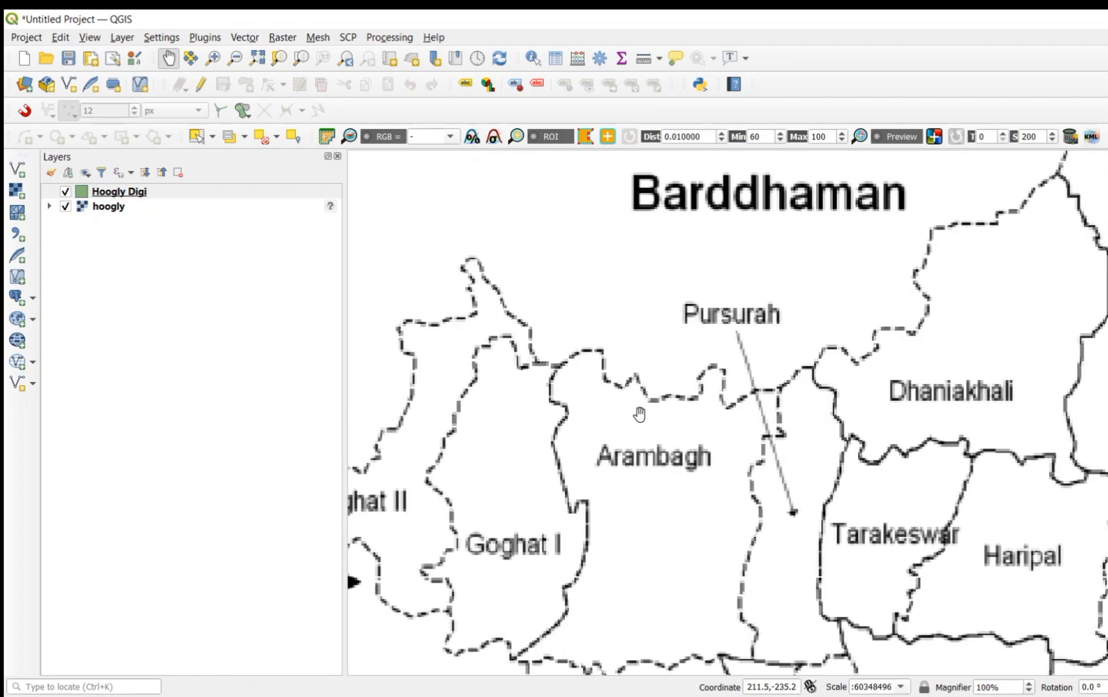
scroll(639, 414, up, 1)
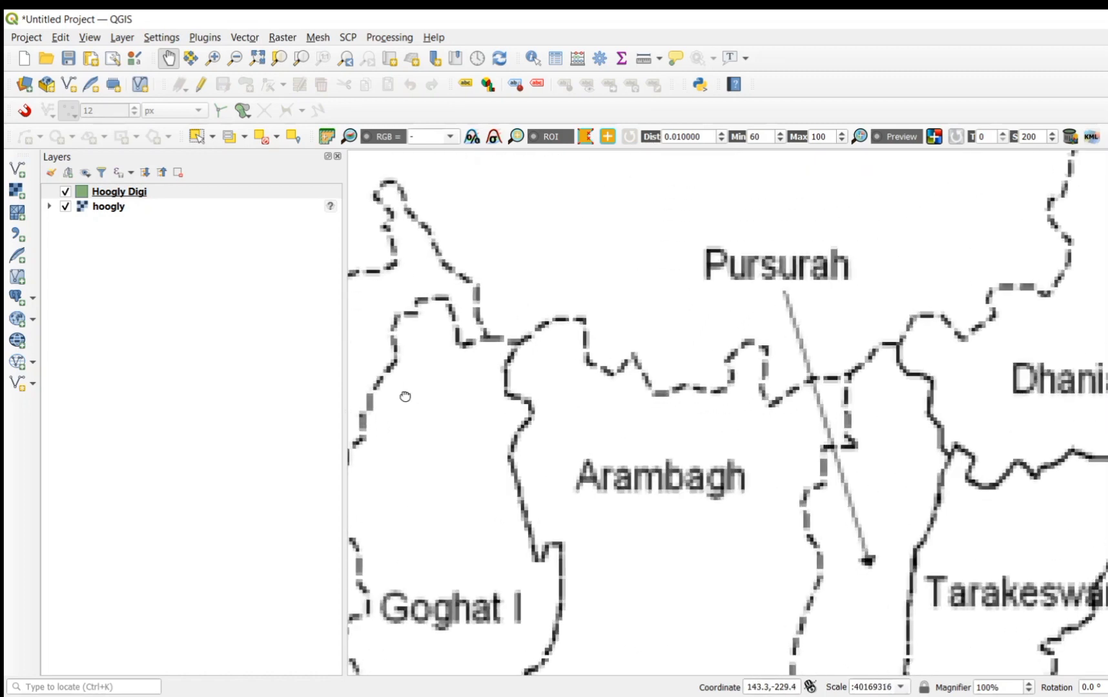
drag(403, 396, 804, 391)
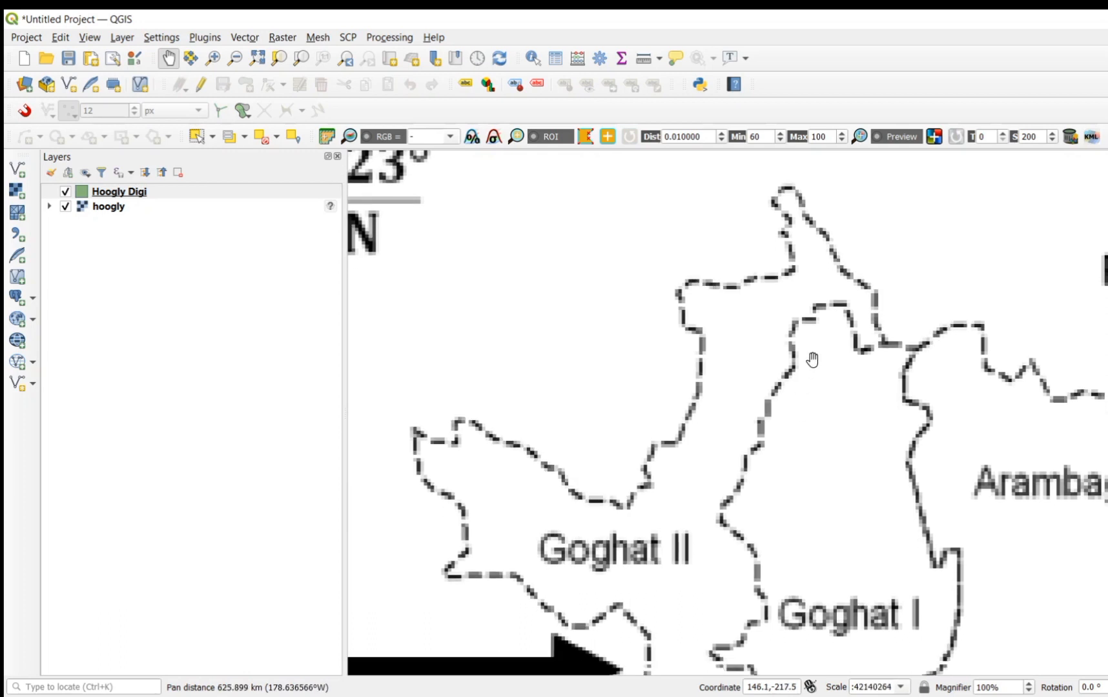
scroll(812, 360, up, 1)
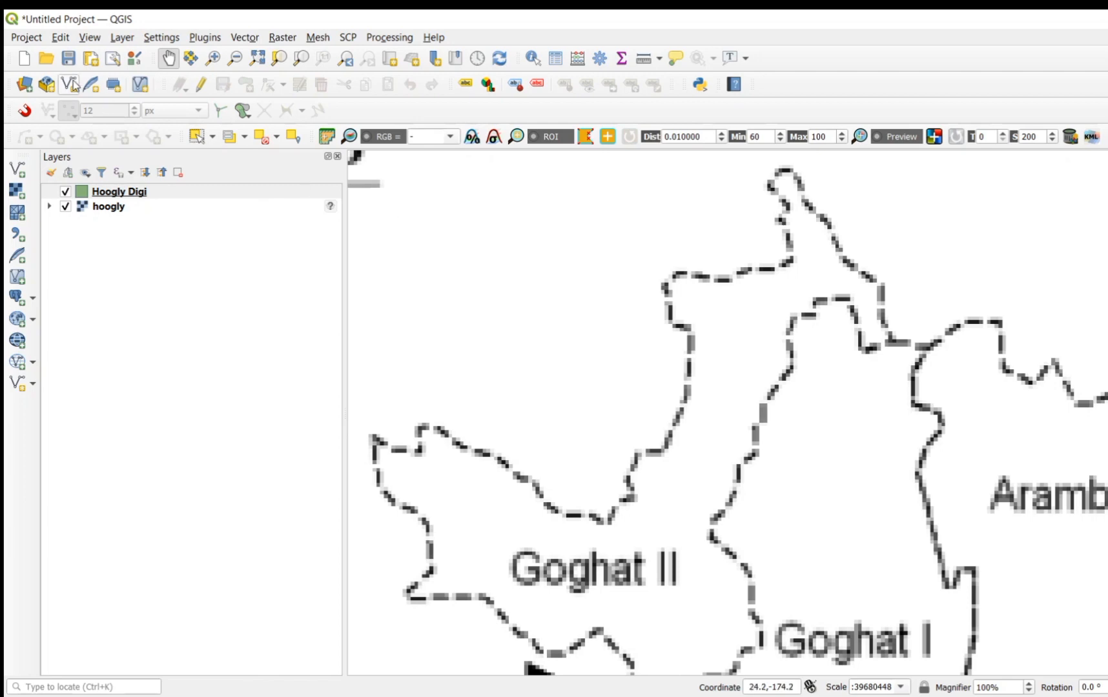
click(200, 88)
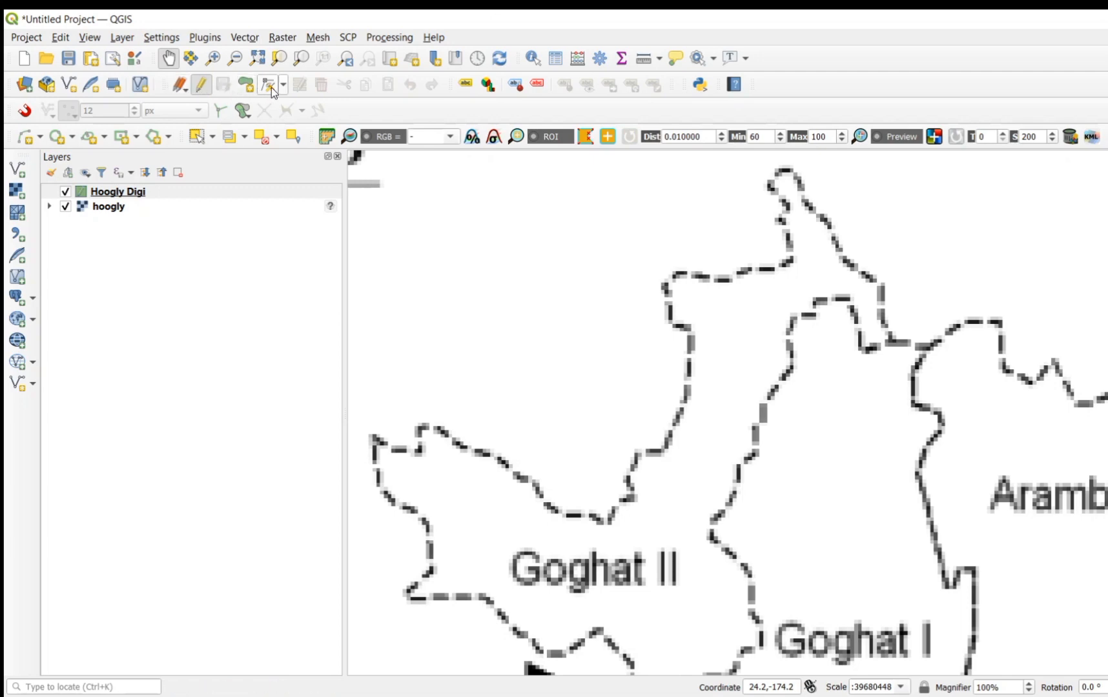
click(202, 88)
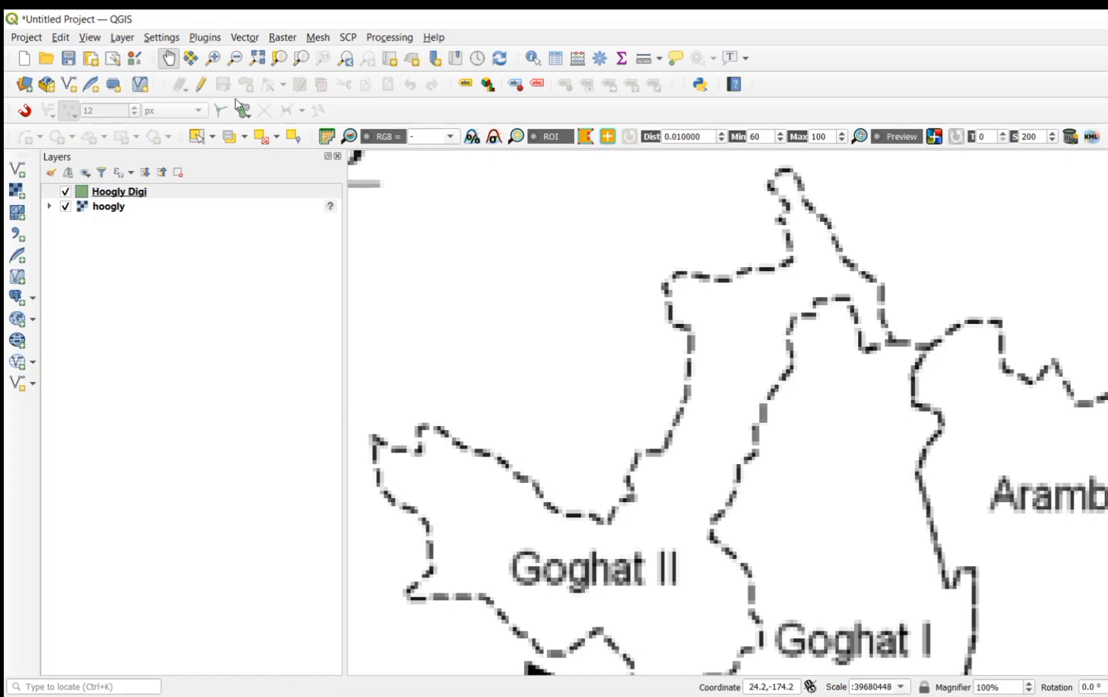
click(201, 84)
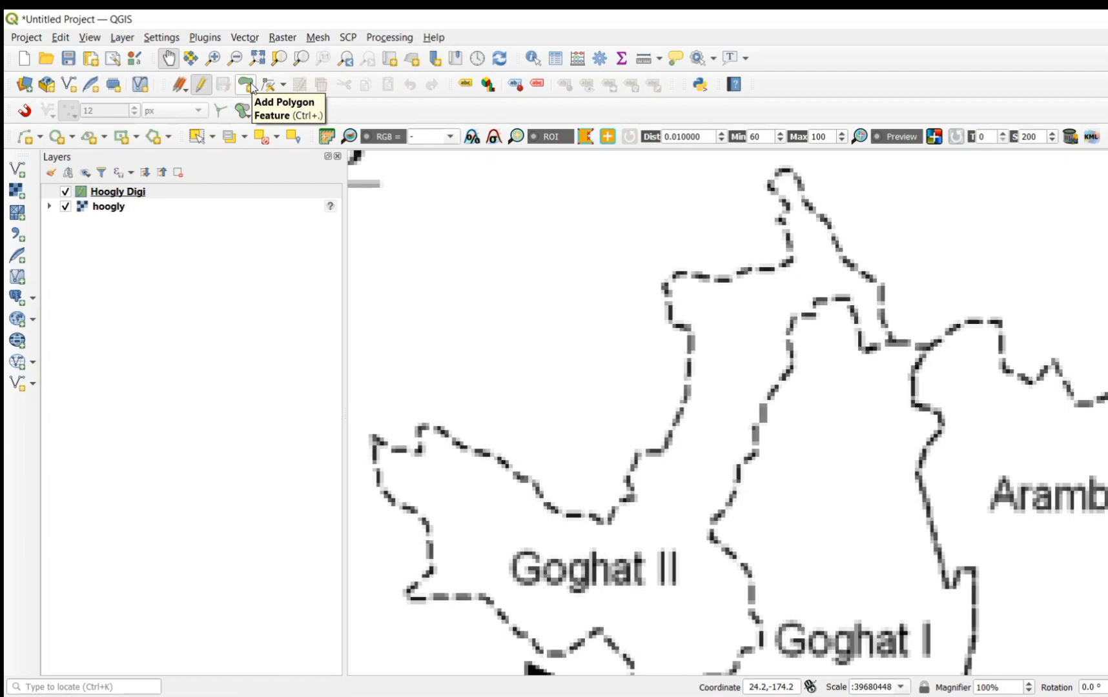
Step: Start a polygon feature at the junction of Goghat and Arambagh and trace Goghat II's northeastern boundary up around its northern tip
click(251, 88)
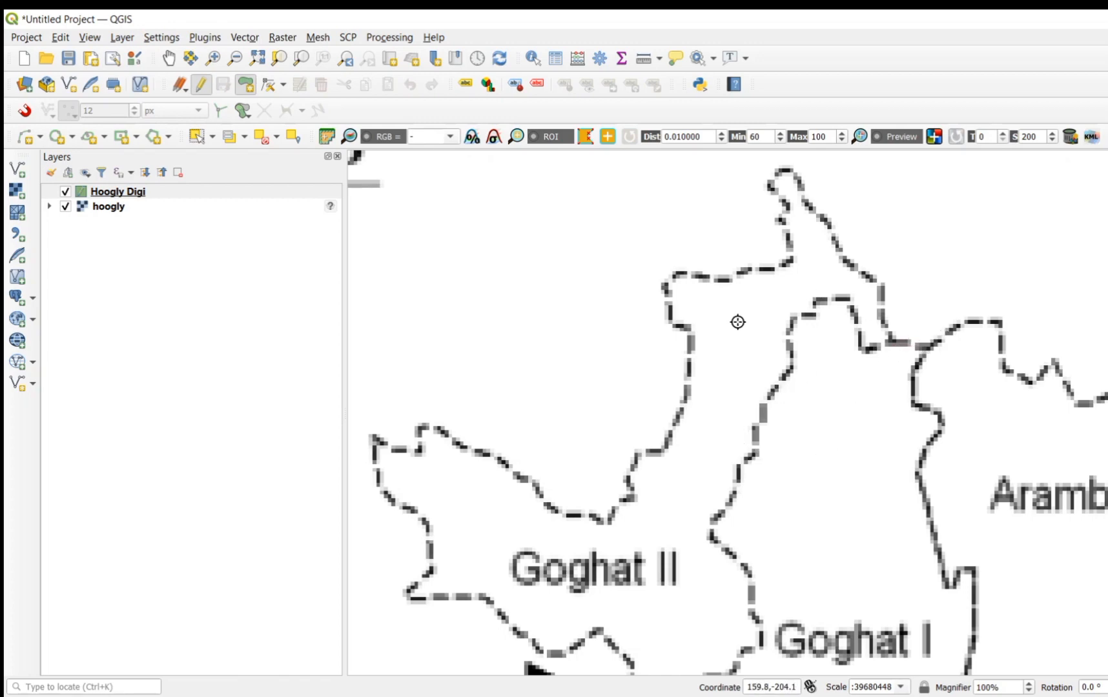
click(934, 347)
click(891, 342)
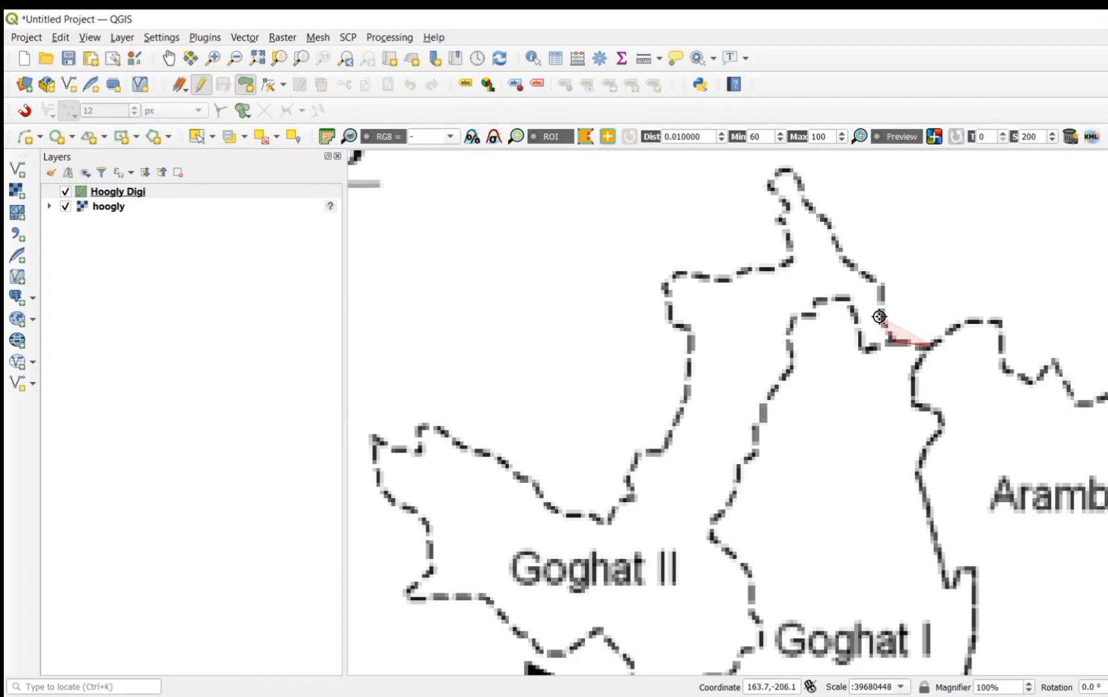
click(879, 317)
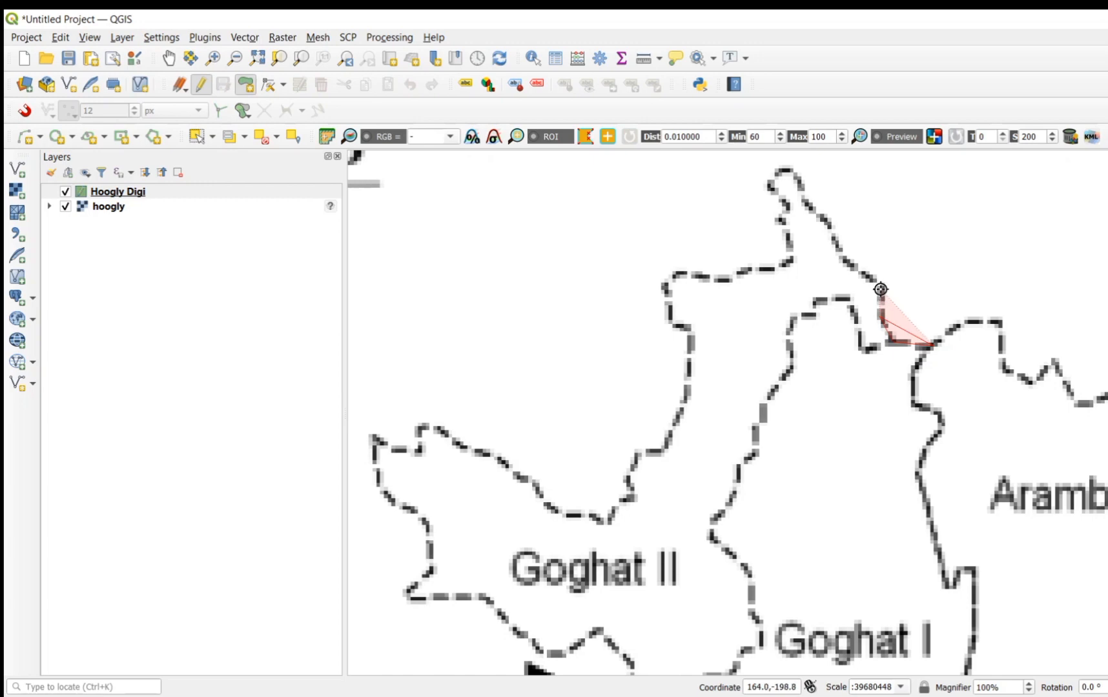
click(881, 289)
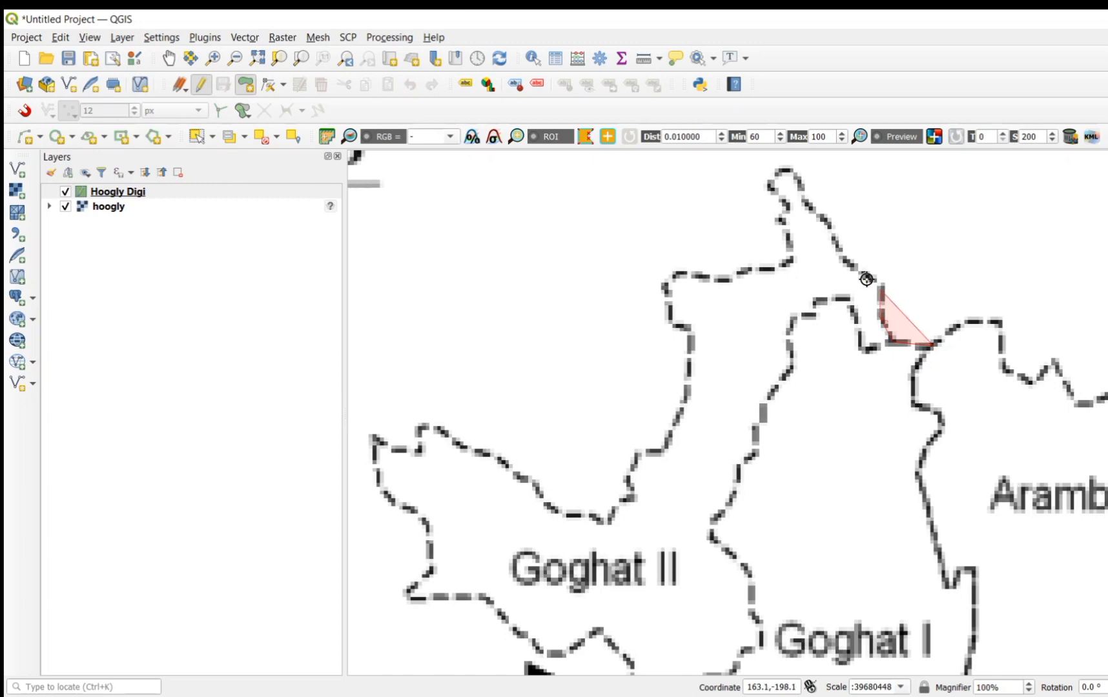
click(840, 252)
click(830, 221)
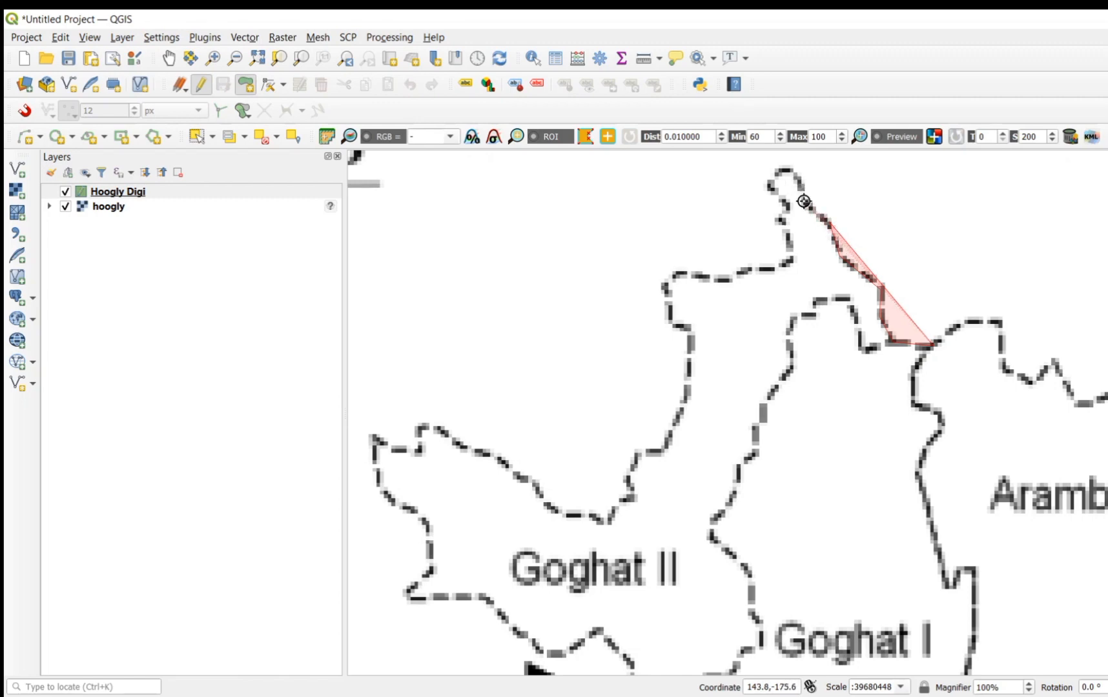
click(779, 171)
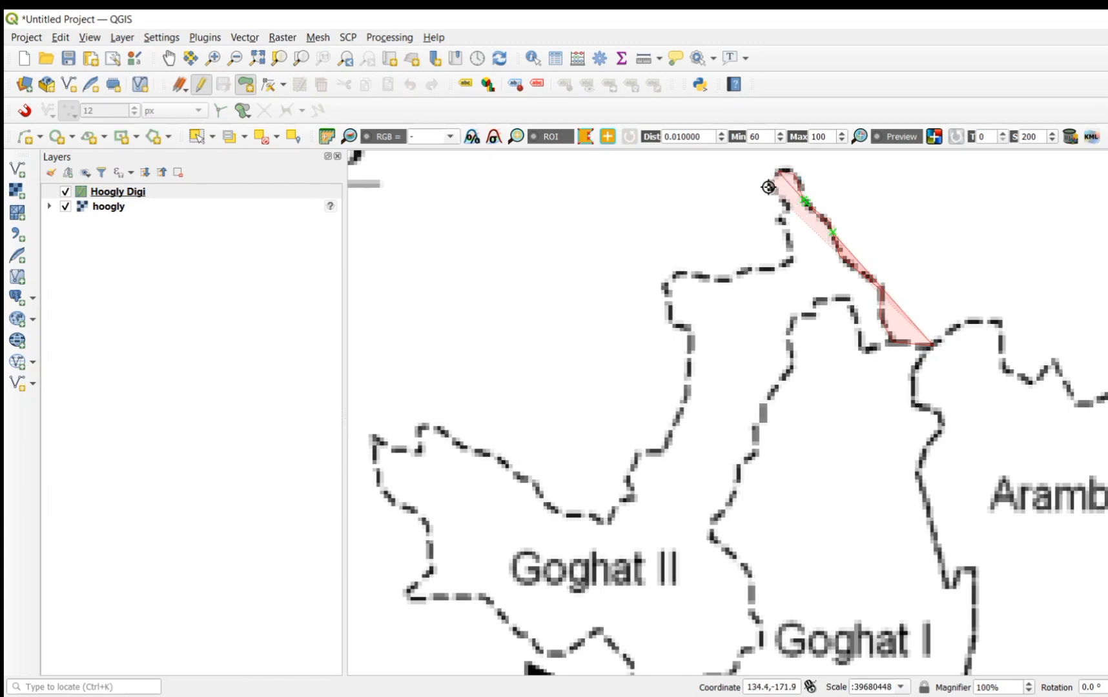
click(768, 185)
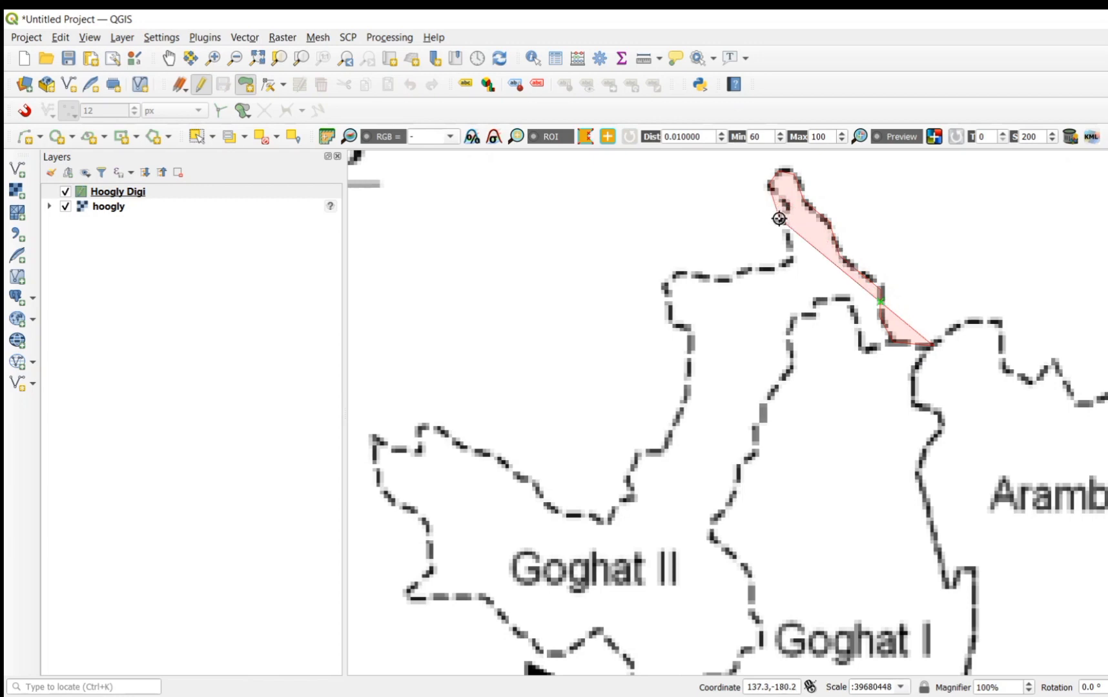
Step: Continue the polygon from Goghat II's northern tip down its narrow neck and west around the upper-left corner of the block
click(780, 219)
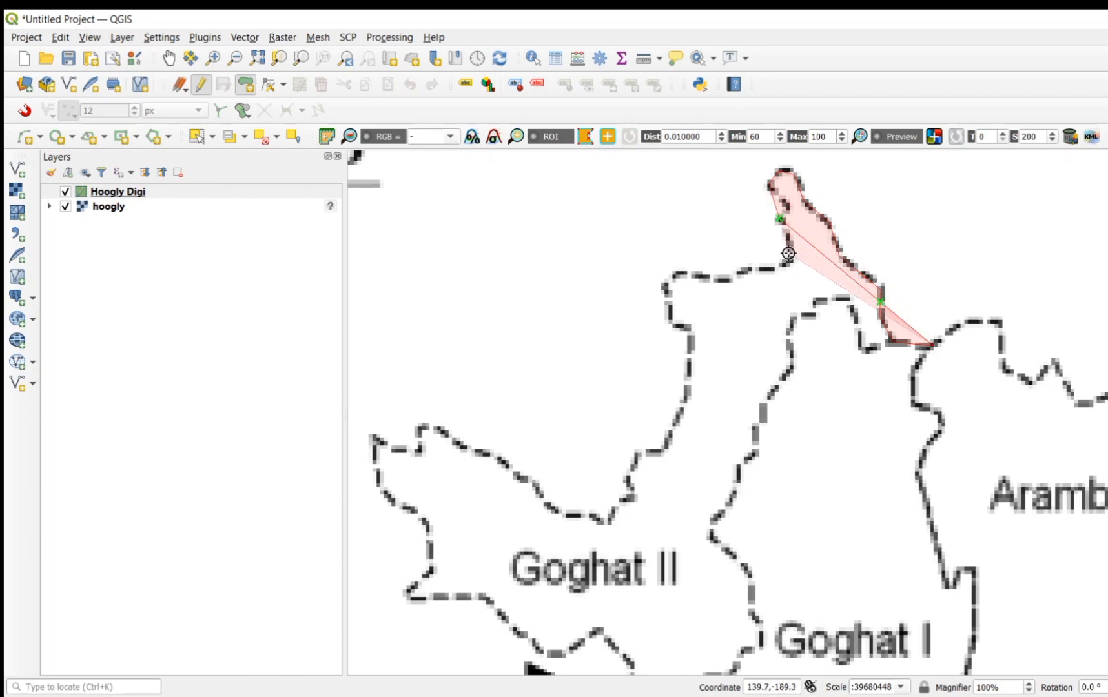
click(789, 262)
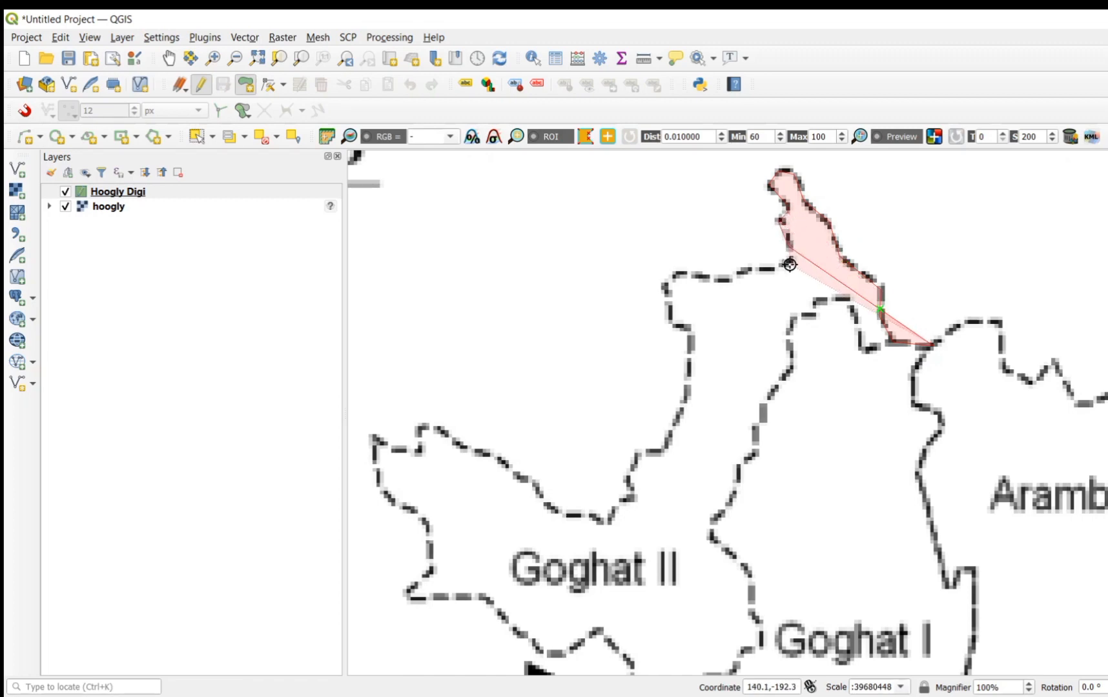
click(787, 265)
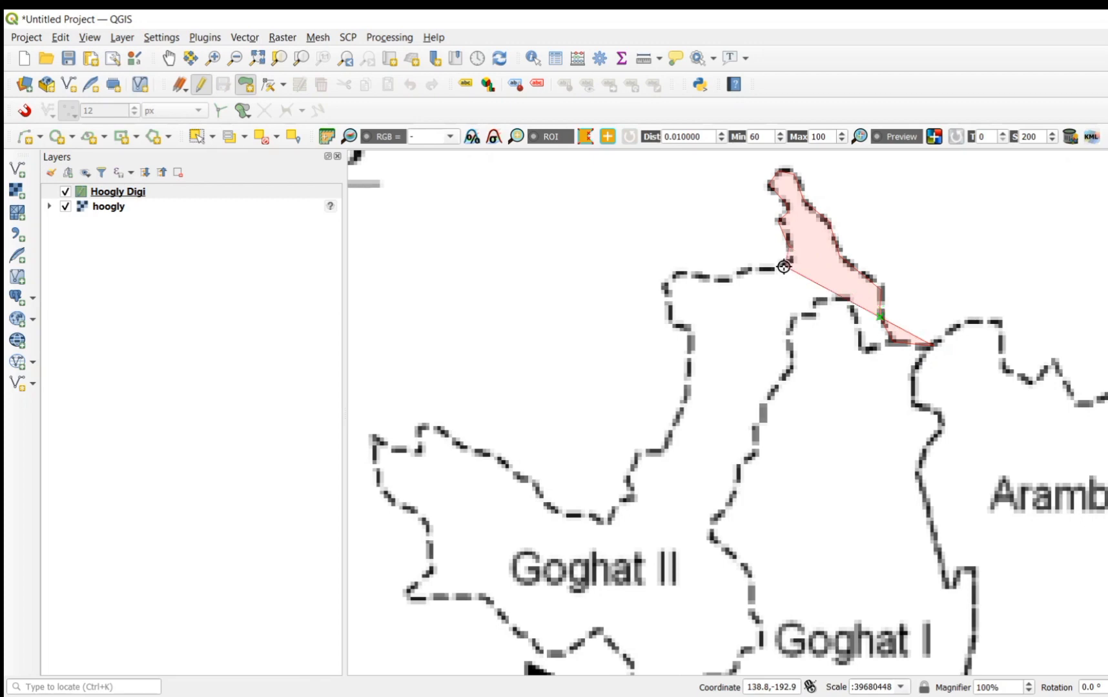
click(743, 270)
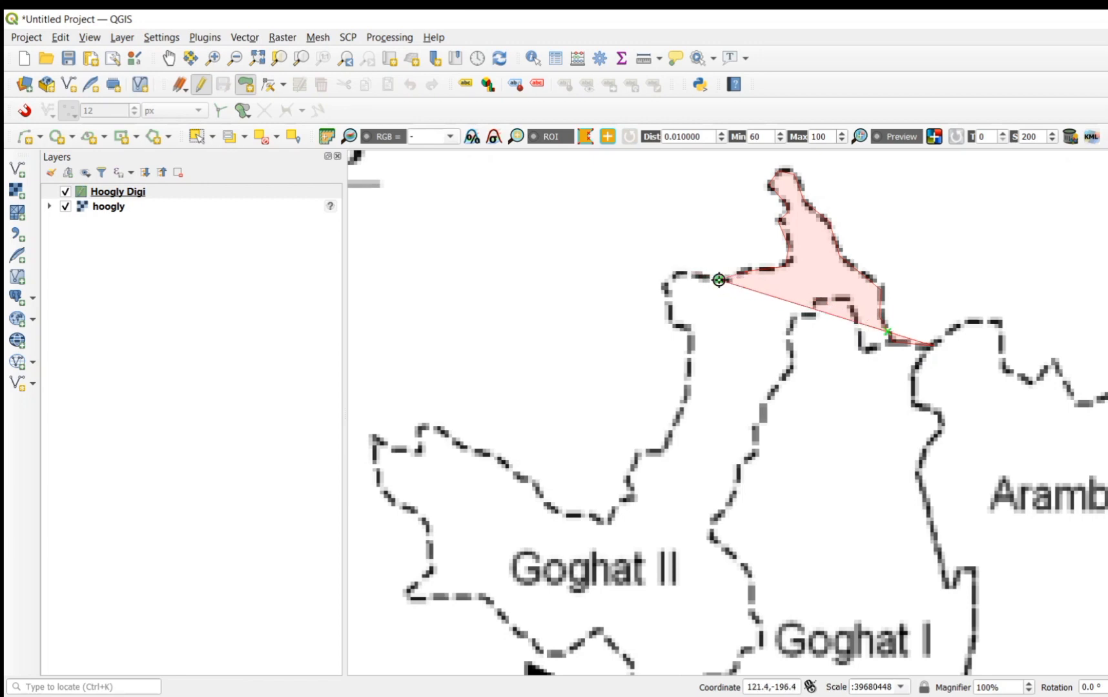
click(719, 280)
click(676, 272)
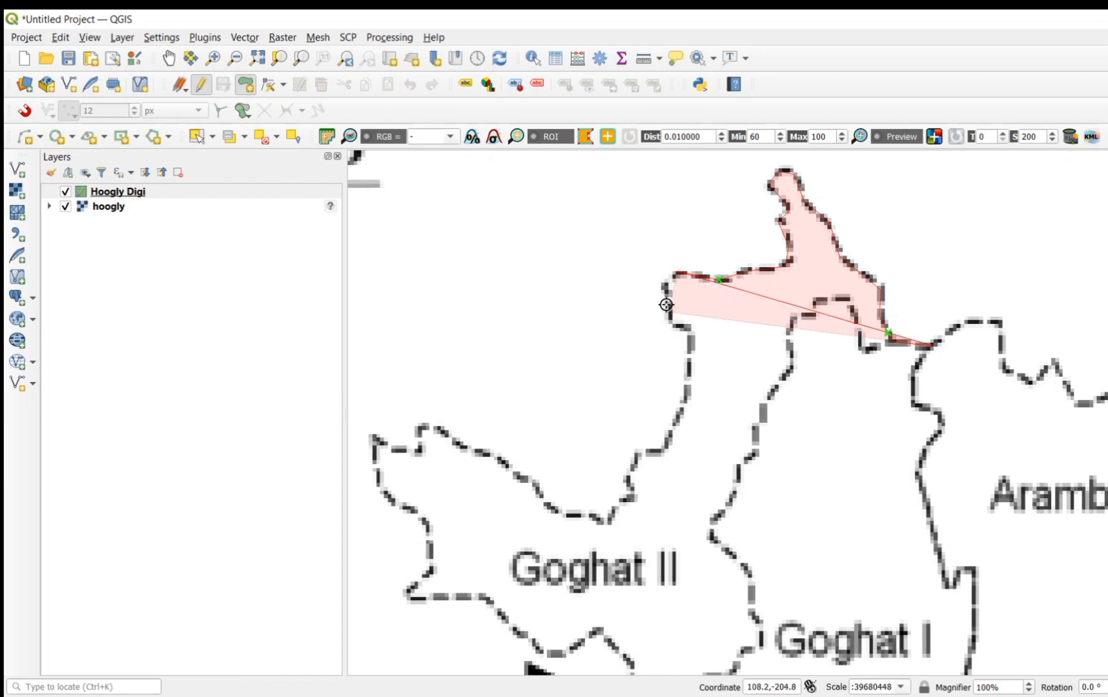
click(663, 286)
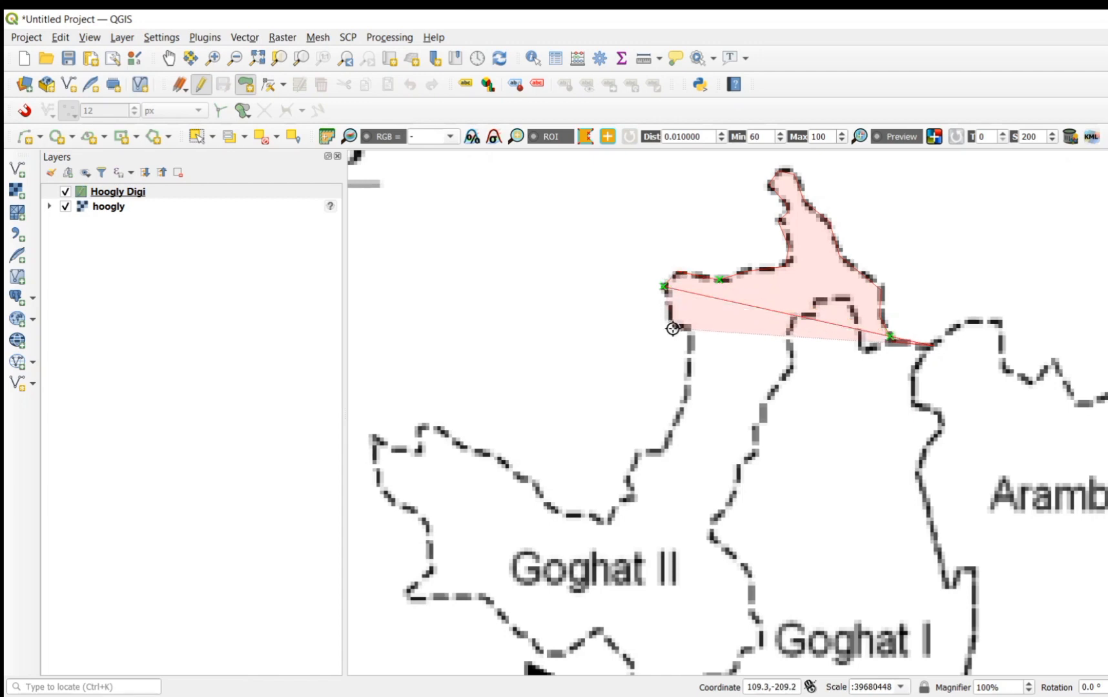
click(673, 325)
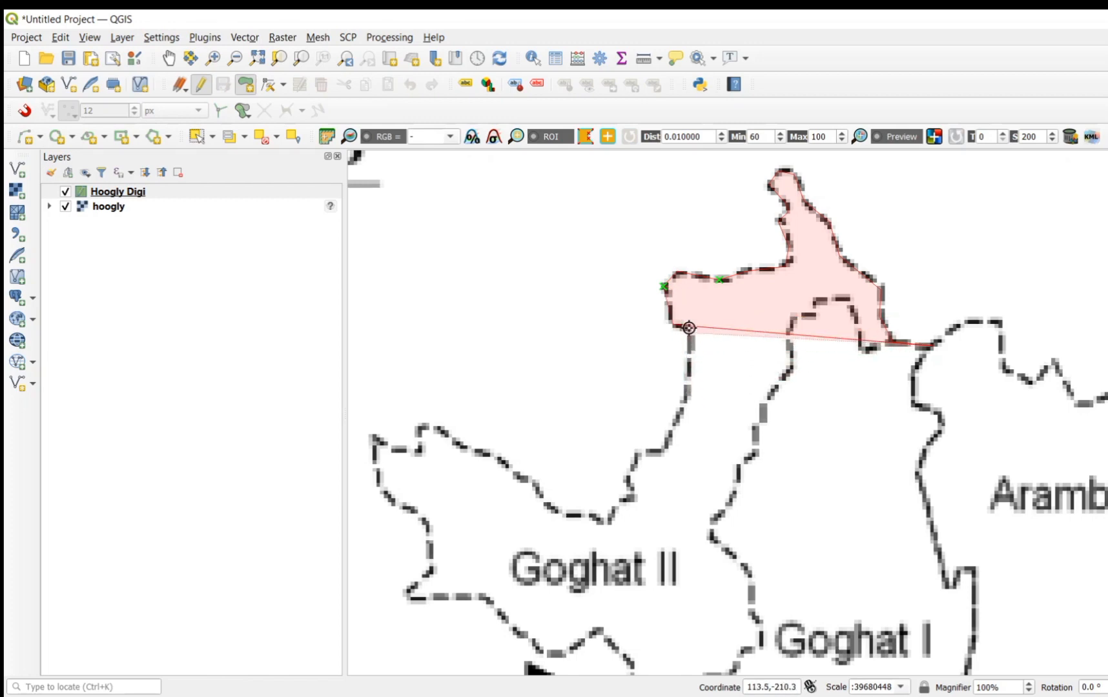
click(689, 328)
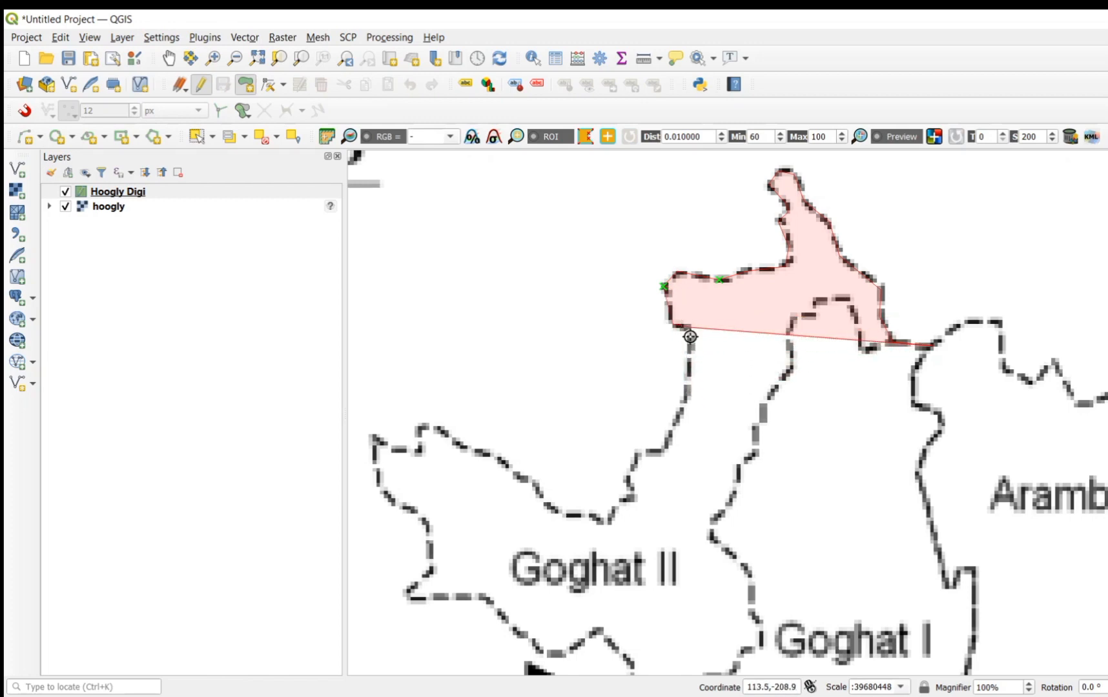
Step: Extend the polygon south along Goghat II's dashed boundary to the low point just above the block's name
click(688, 398)
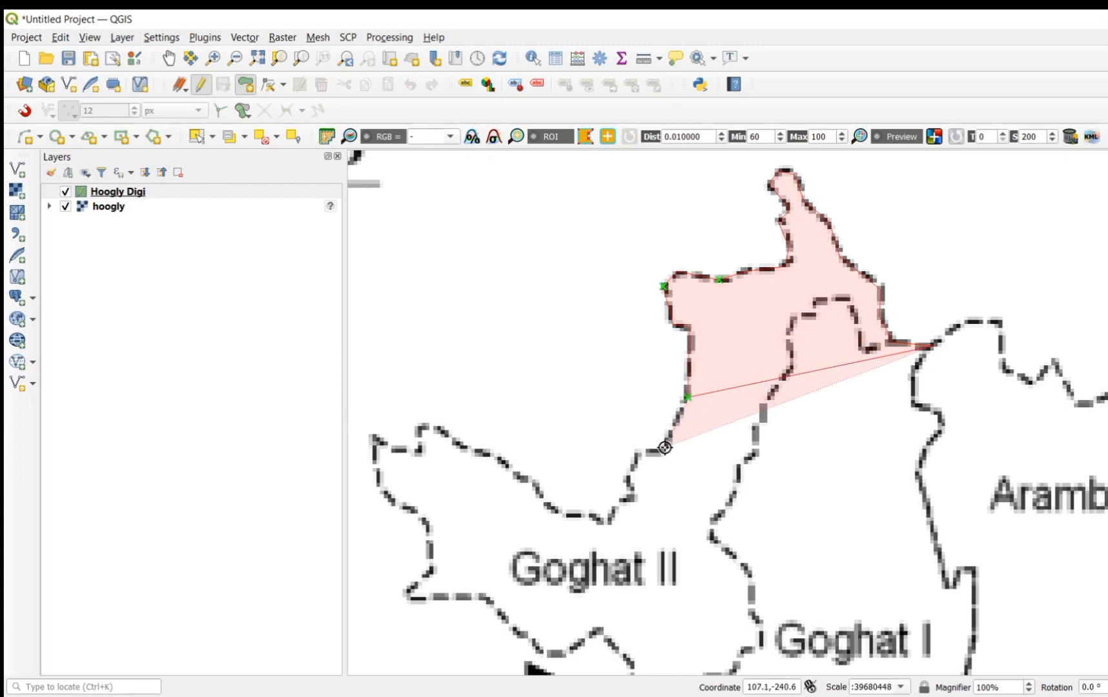
click(665, 446)
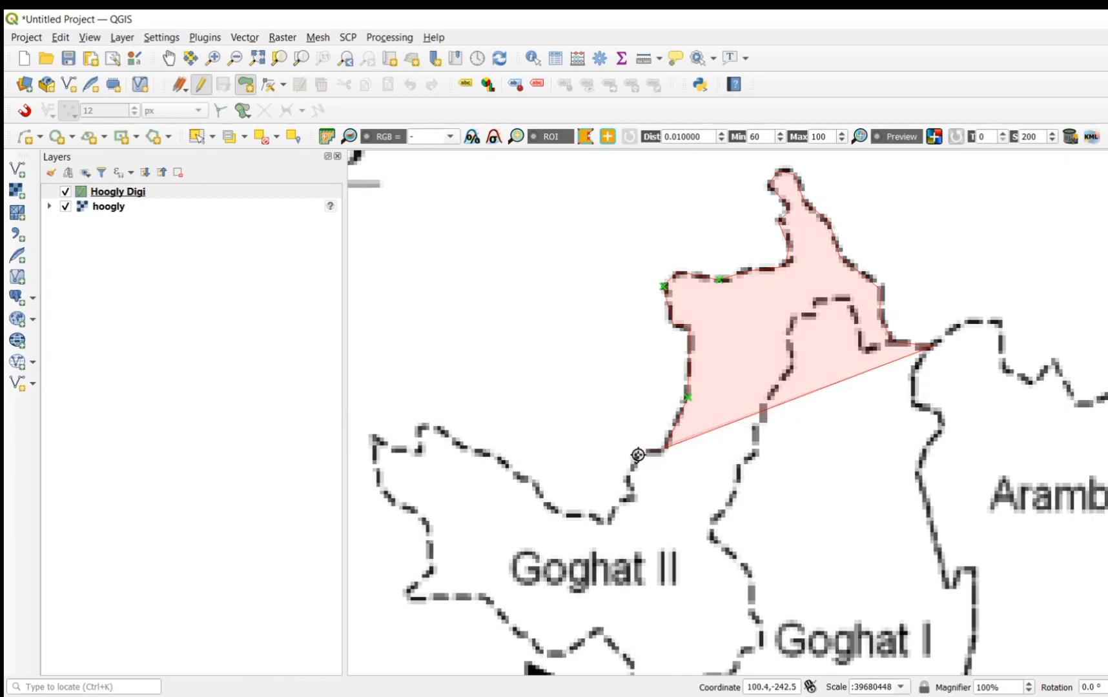
click(638, 454)
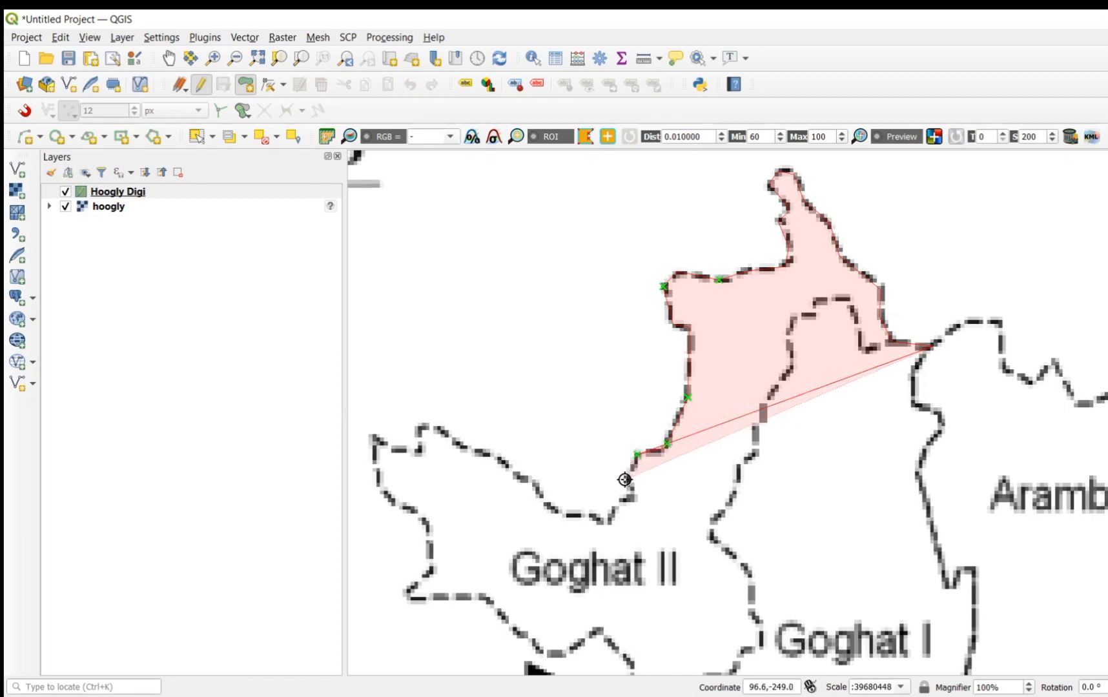
click(627, 479)
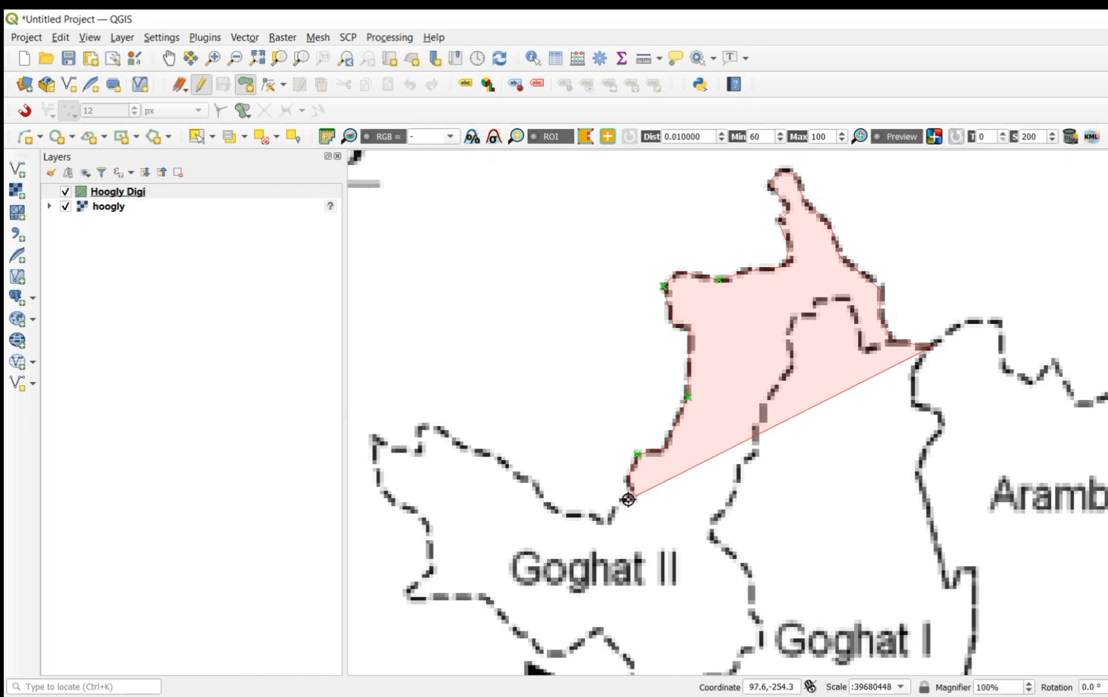
click(632, 500)
click(607, 520)
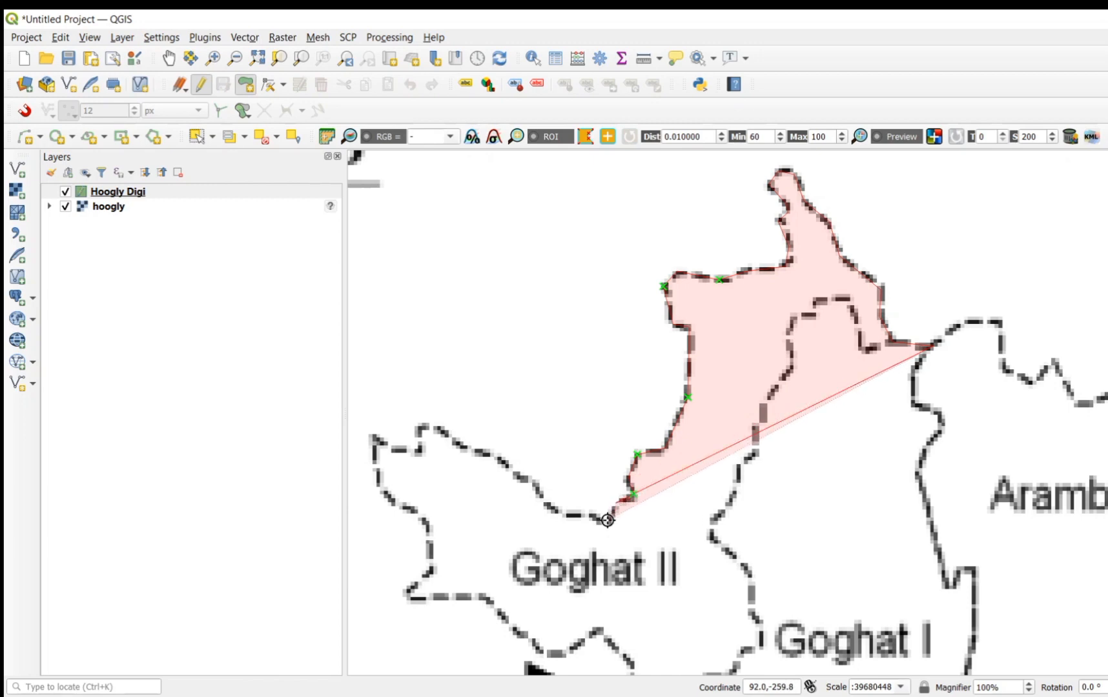
click(609, 520)
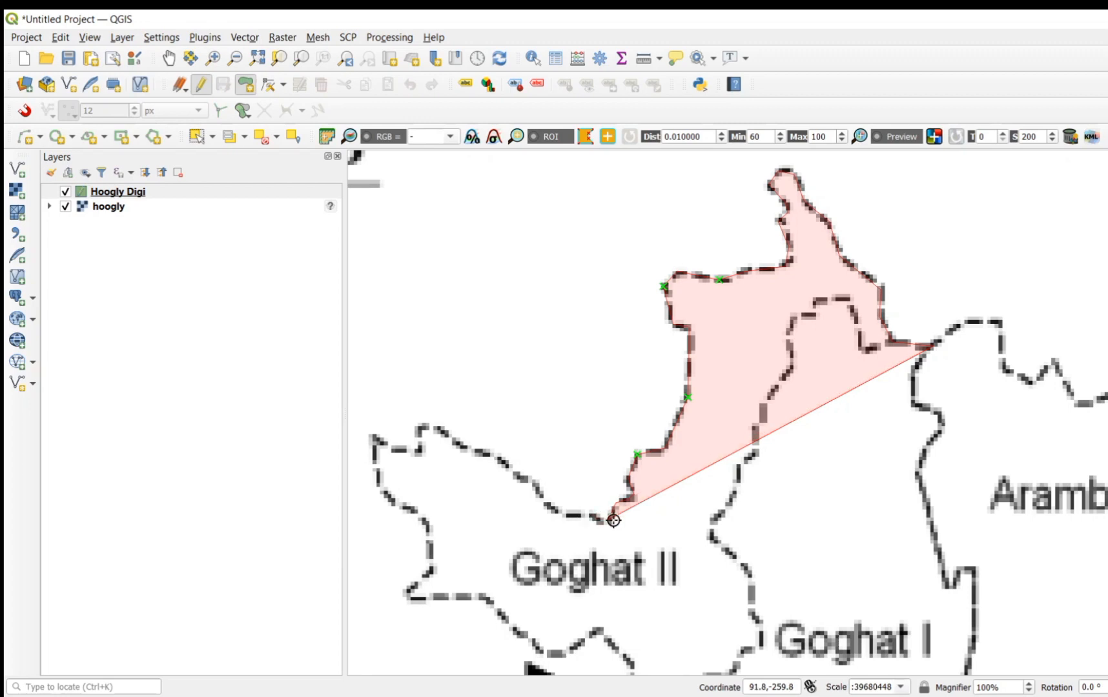
click(606, 523)
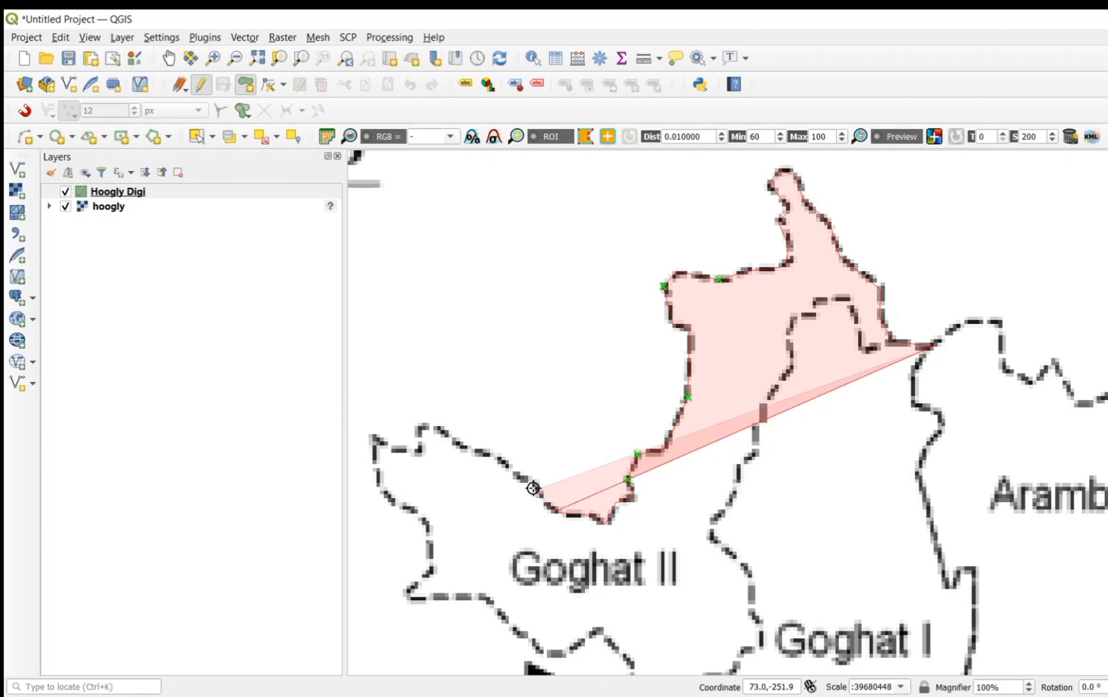
Step: Extend the polygon northwest along Goghat II's upper dashed boundary and around the small notch to the block's westernmost tip, correcting misplaced vertices
click(498, 462)
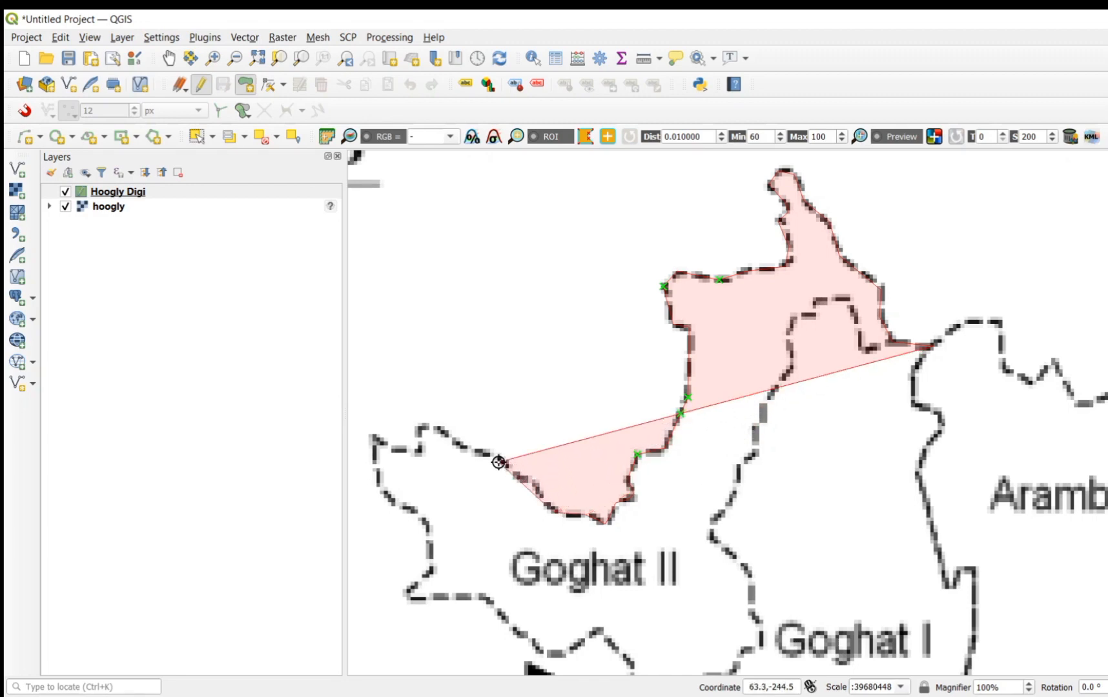
click(459, 443)
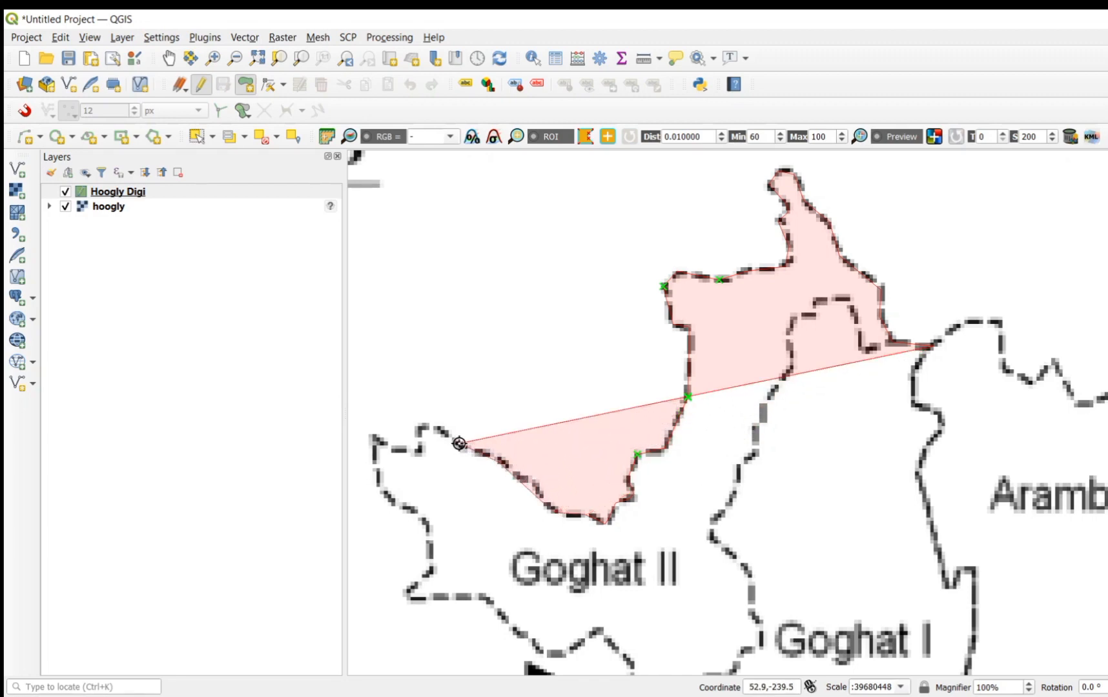
click(419, 430)
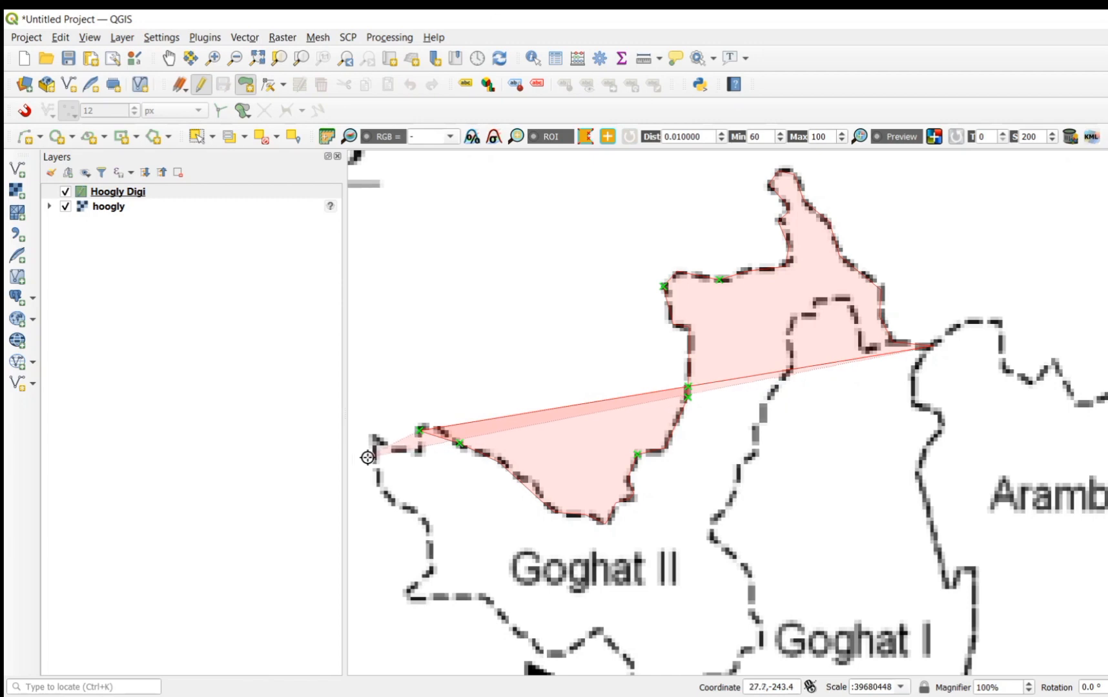
click(394, 451)
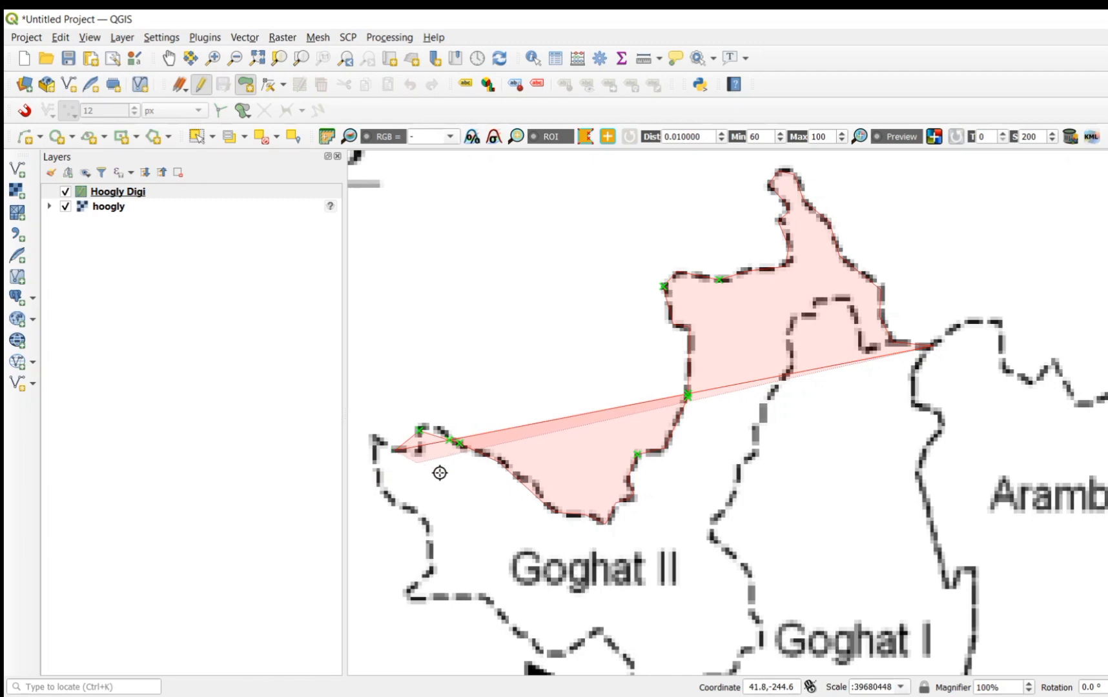
key(BackSpace)
key(BackSpace)
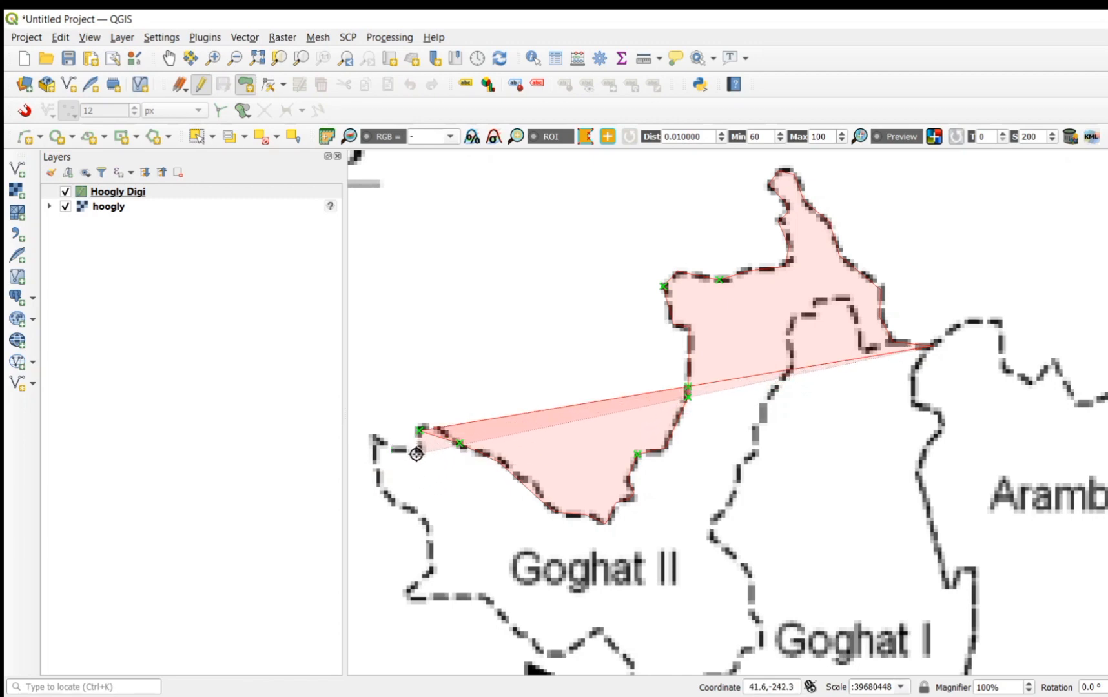
click(417, 454)
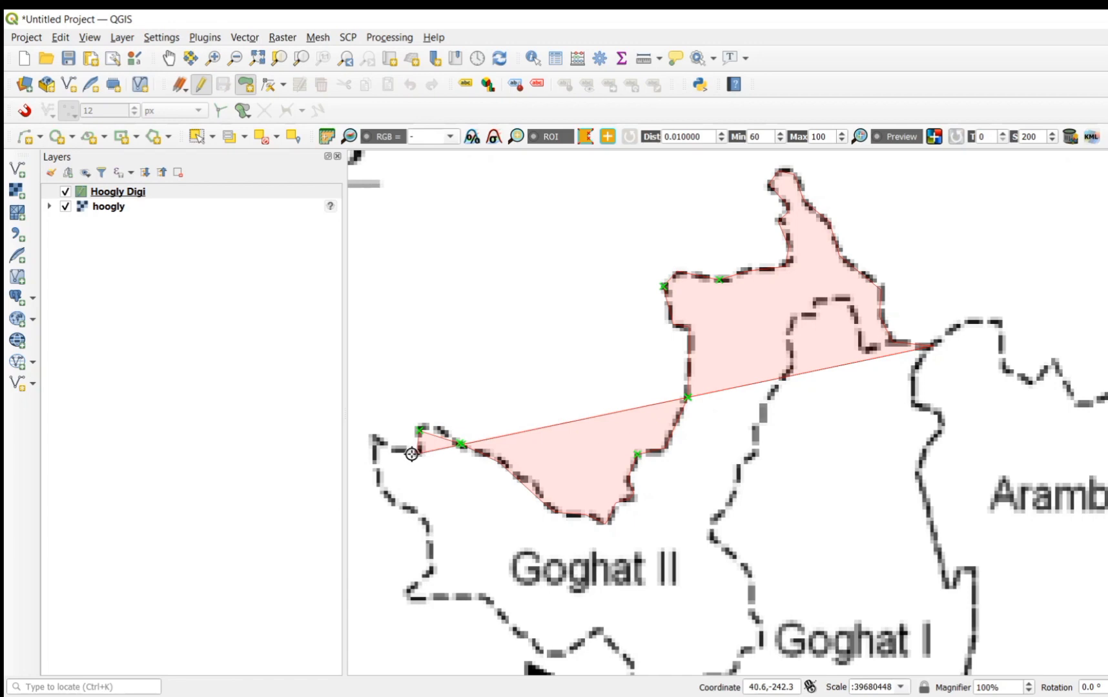
click(373, 437)
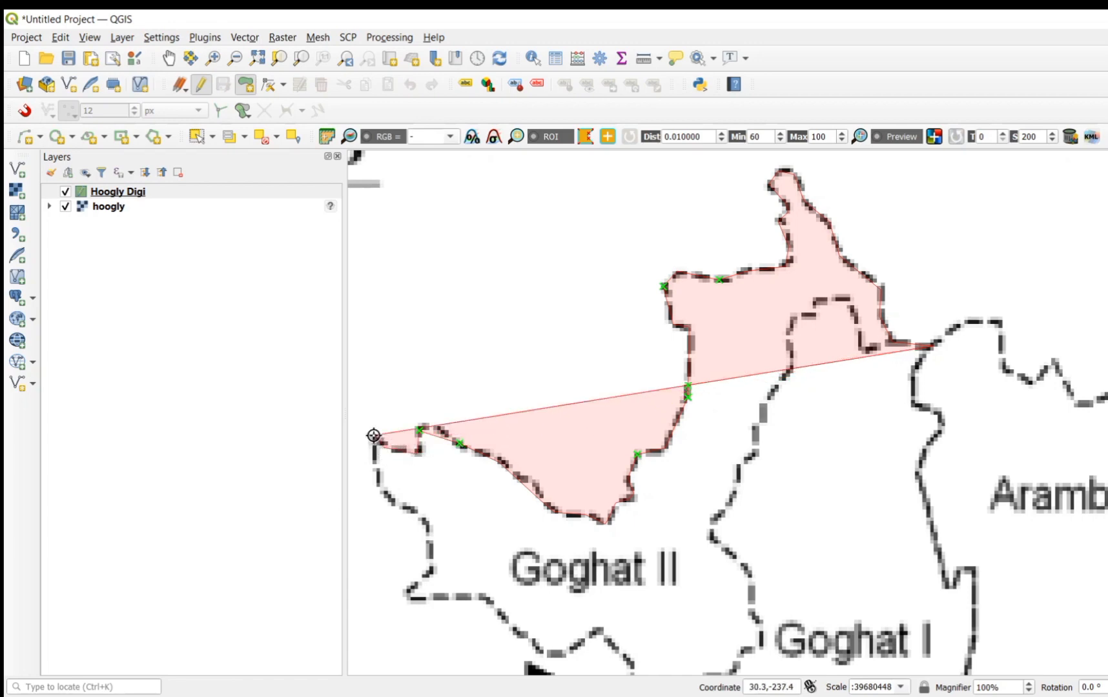
Step: Trace Goghat II's western boundary from the westernmost tip south to the pointed southwest corner, replacing the misplaced vertex
click(379, 485)
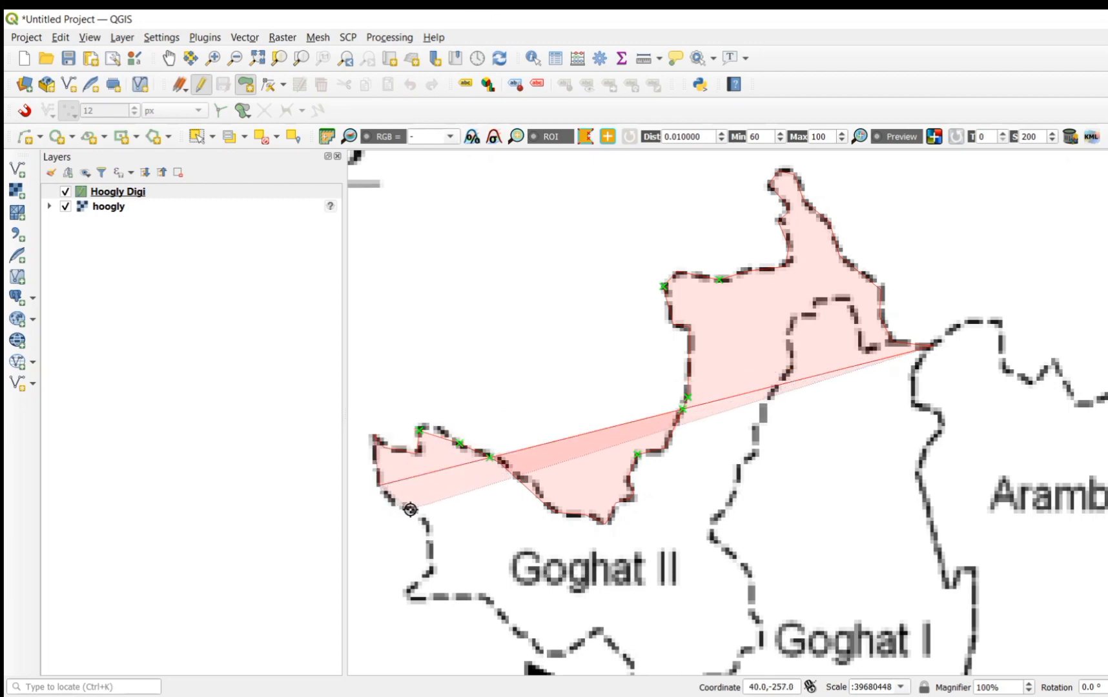
click(404, 509)
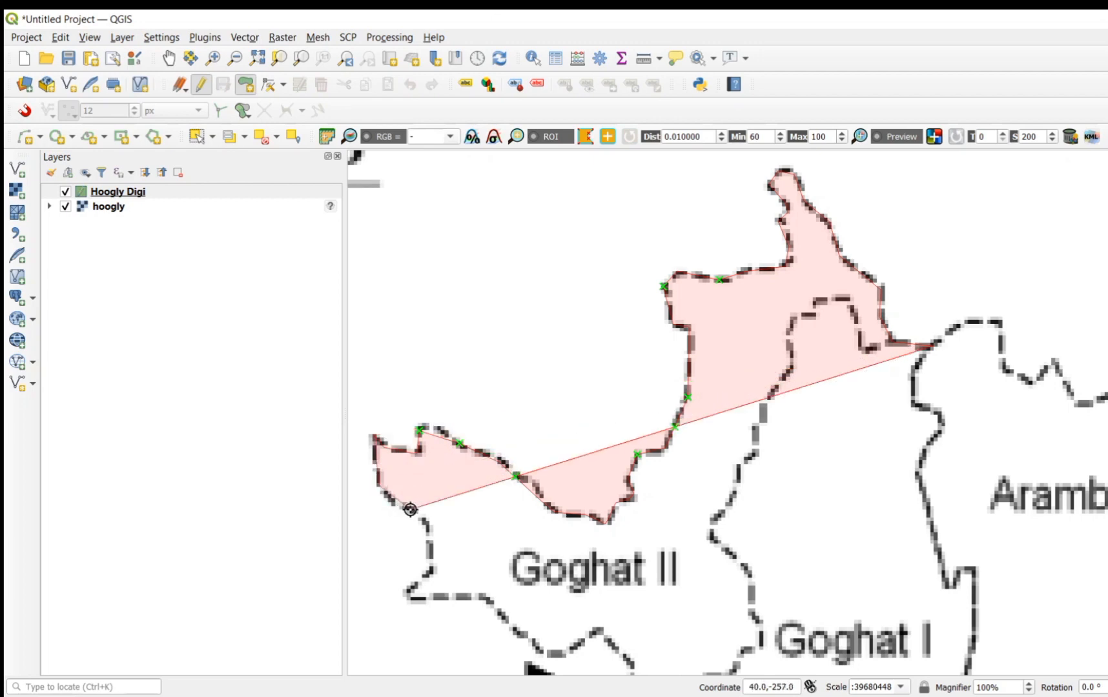
click(430, 541)
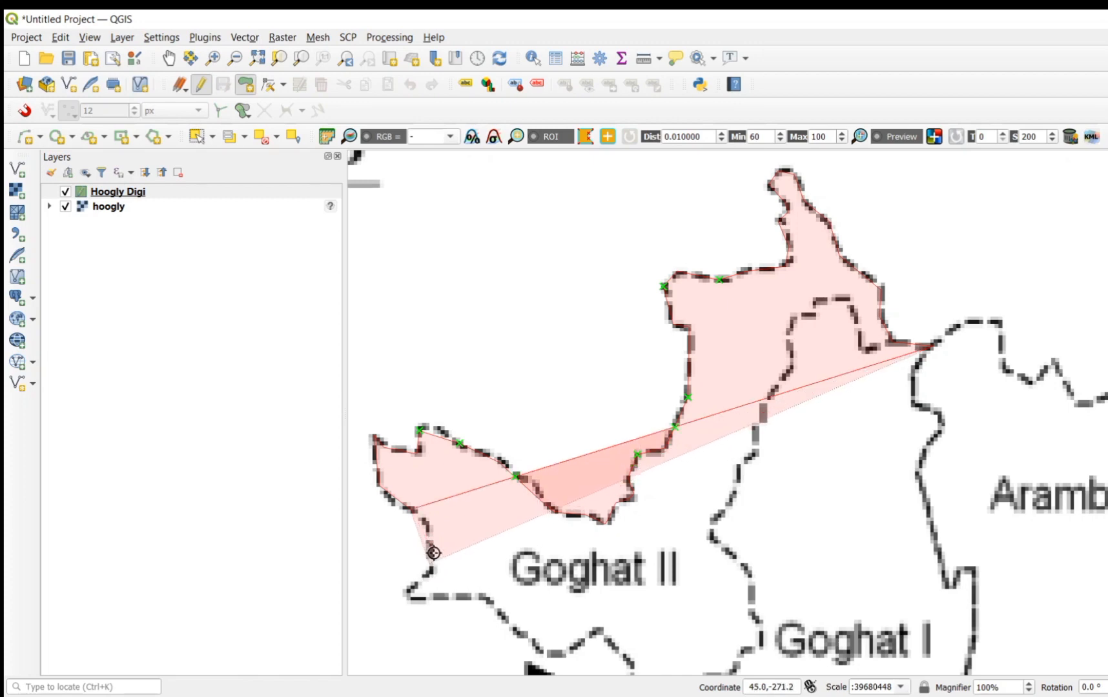
key(BackSpace)
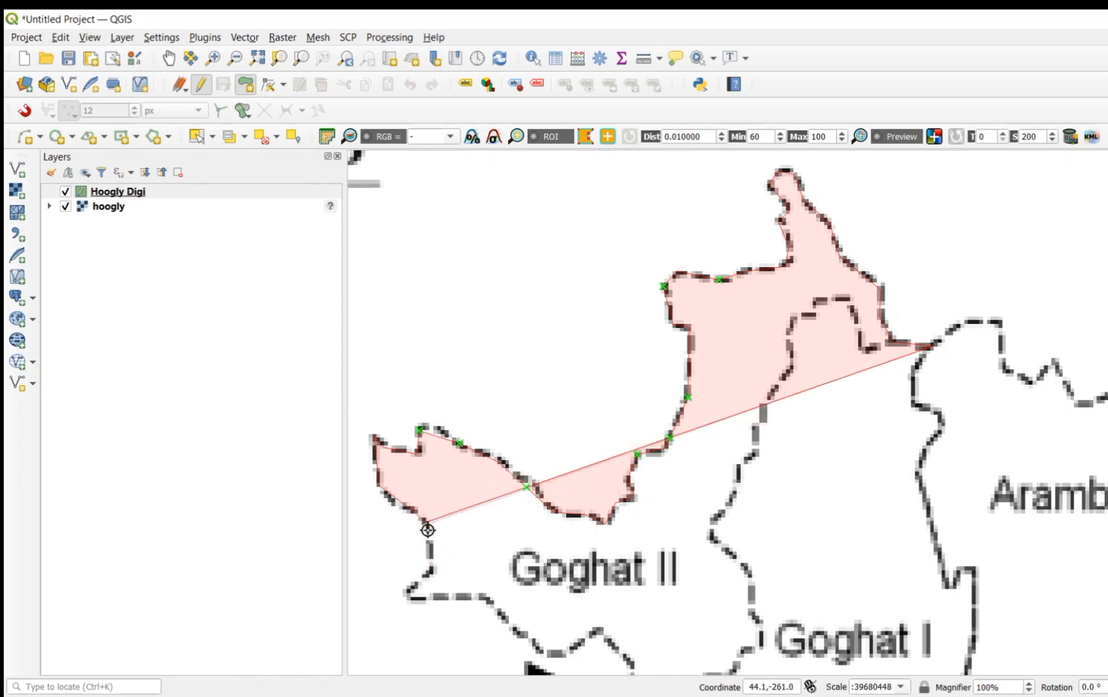
click(427, 521)
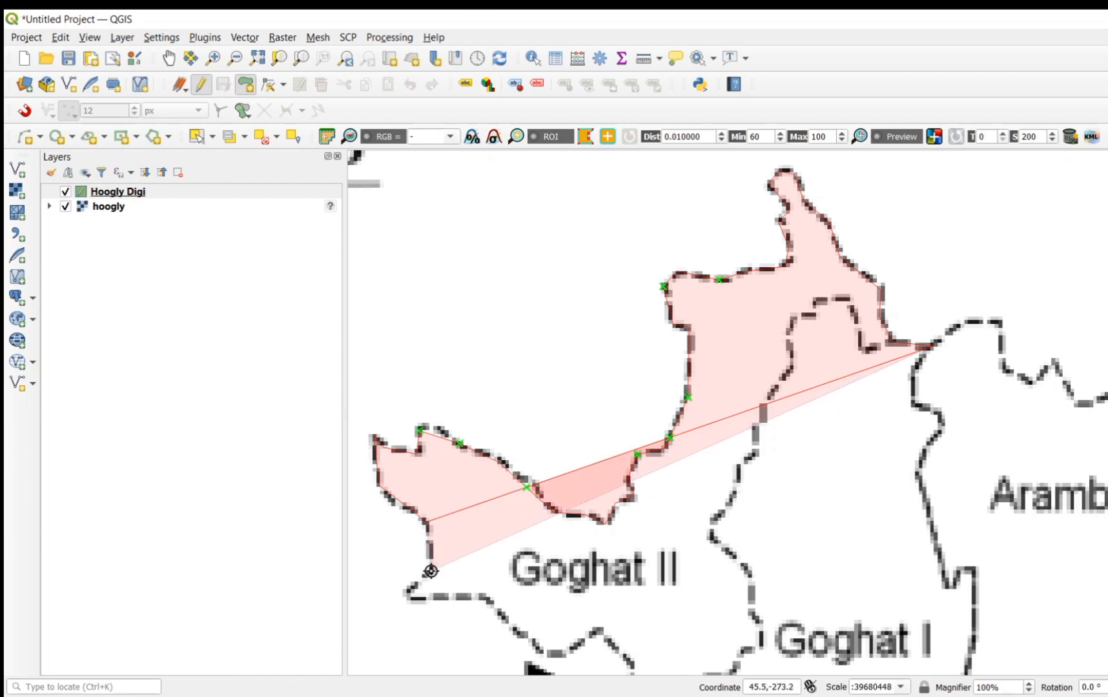
click(431, 570)
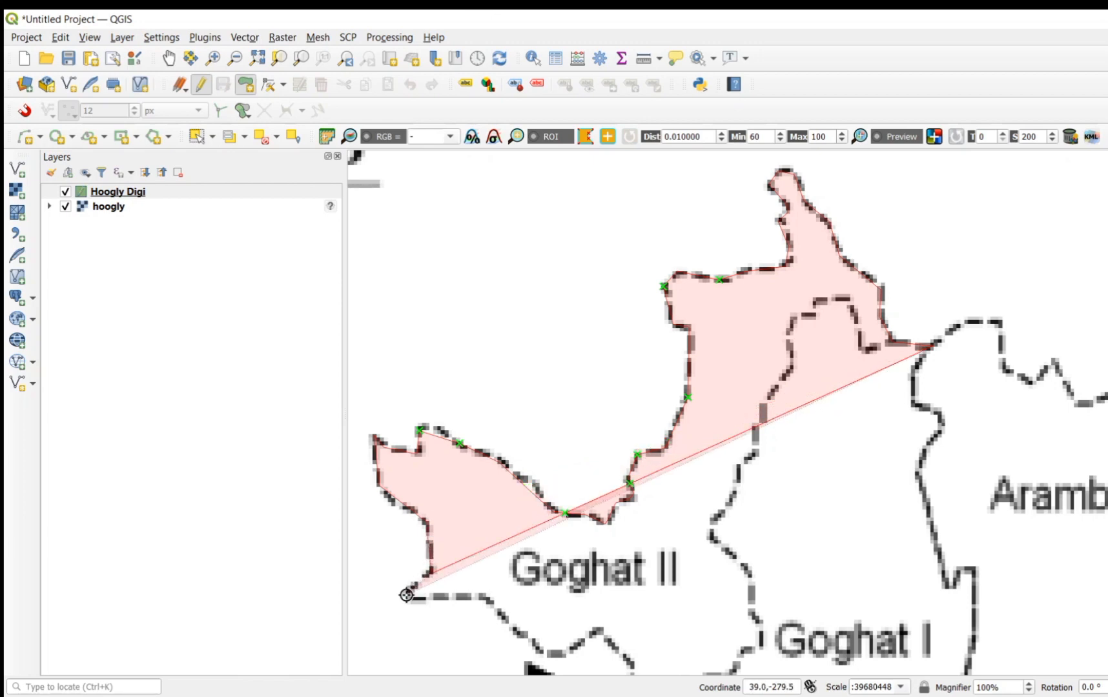
click(406, 596)
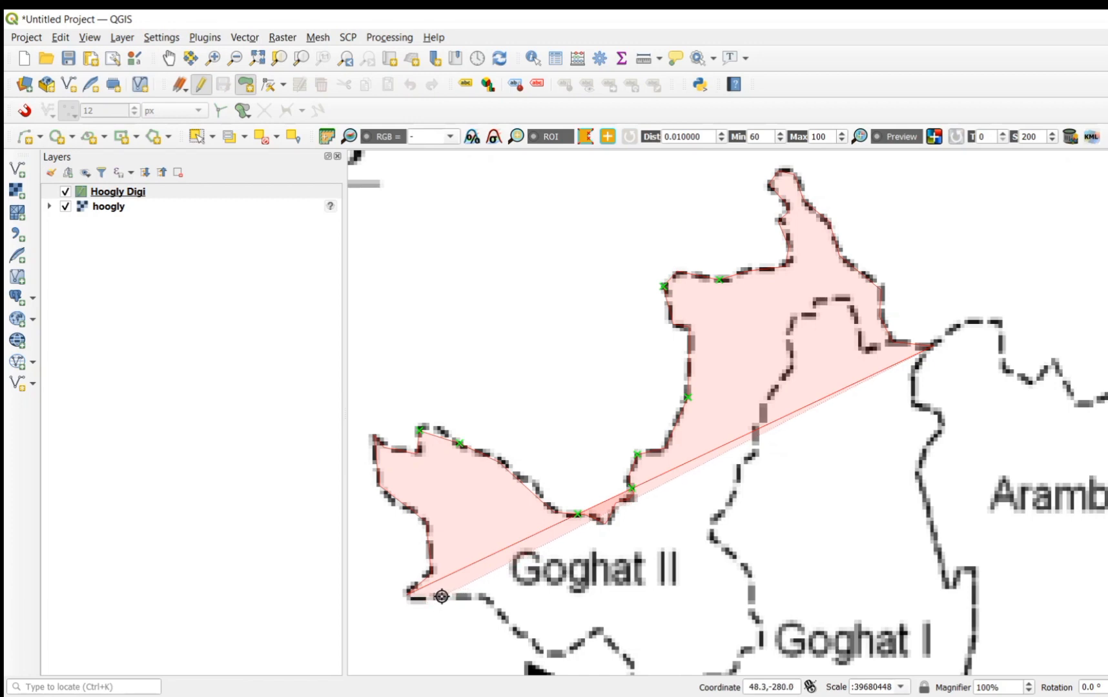
Step: Continue the polygon southeast along Goghat II's southern boundary, past the black arrow, to the junction with Goghat I
click(483, 596)
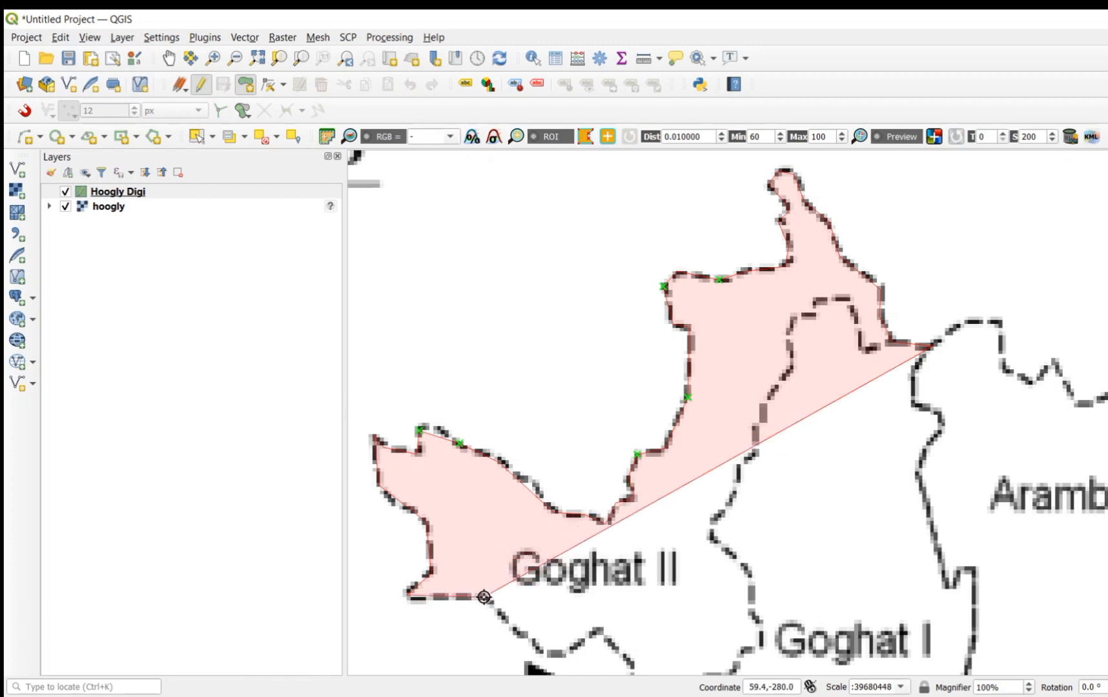
click(534, 638)
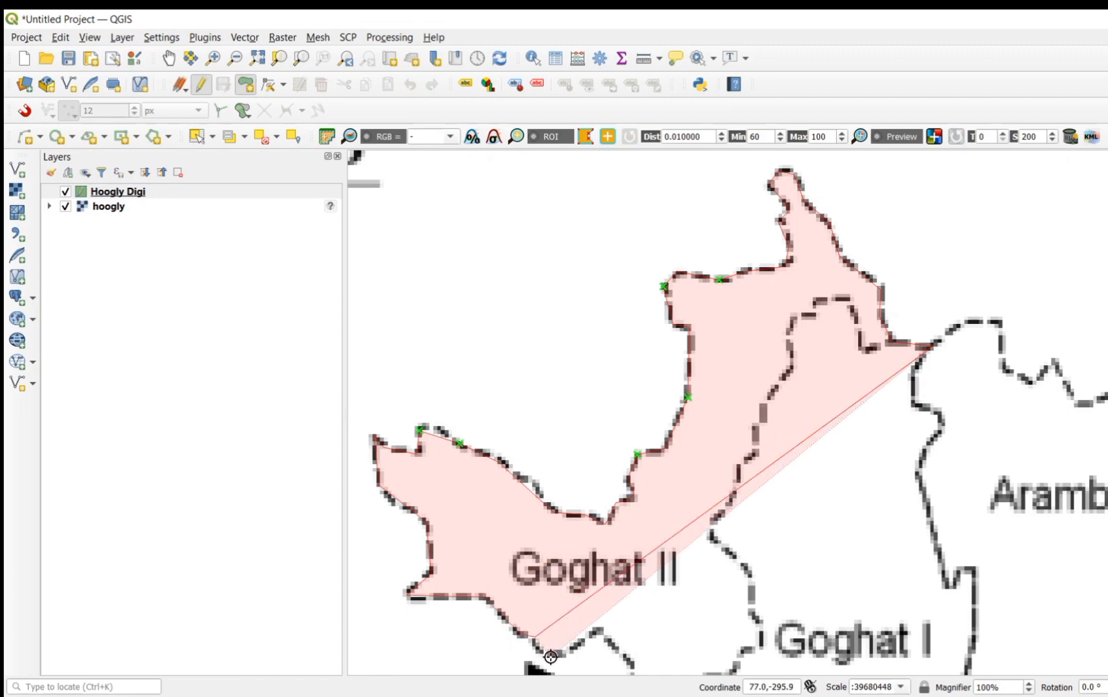
click(556, 654)
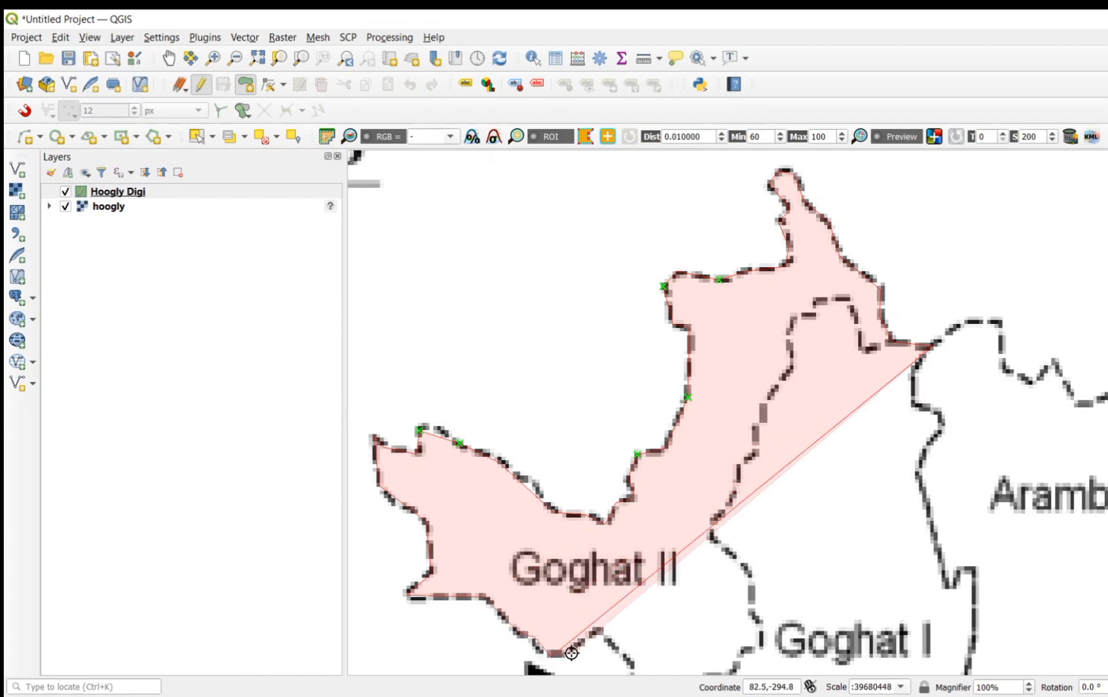
key(Down)
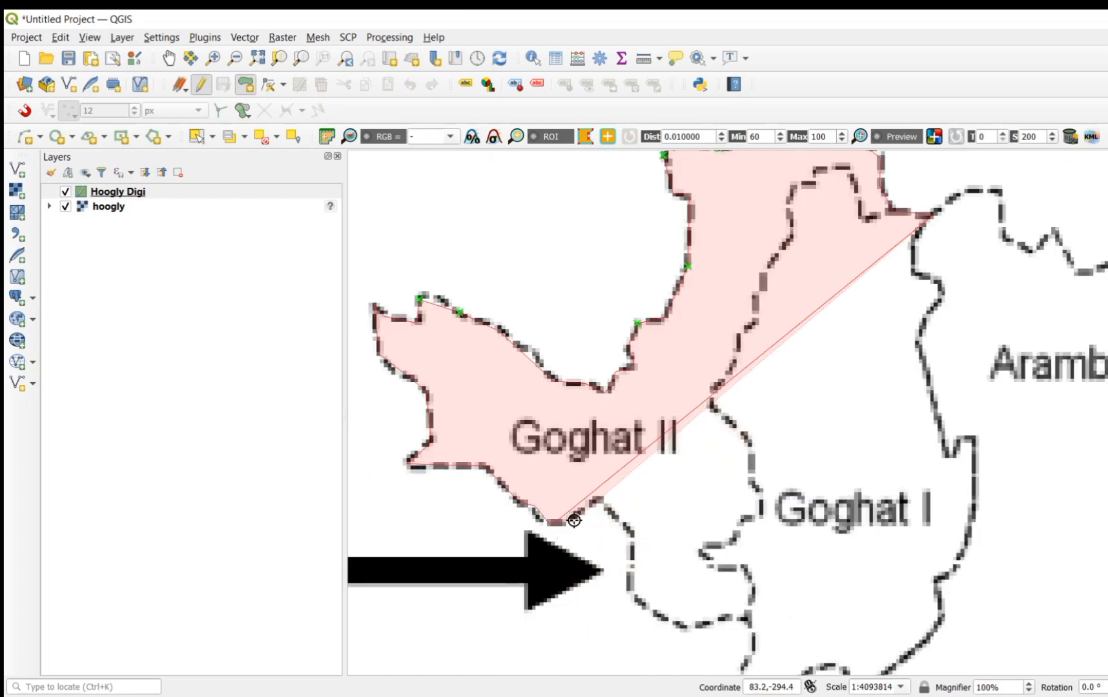
click(602, 501)
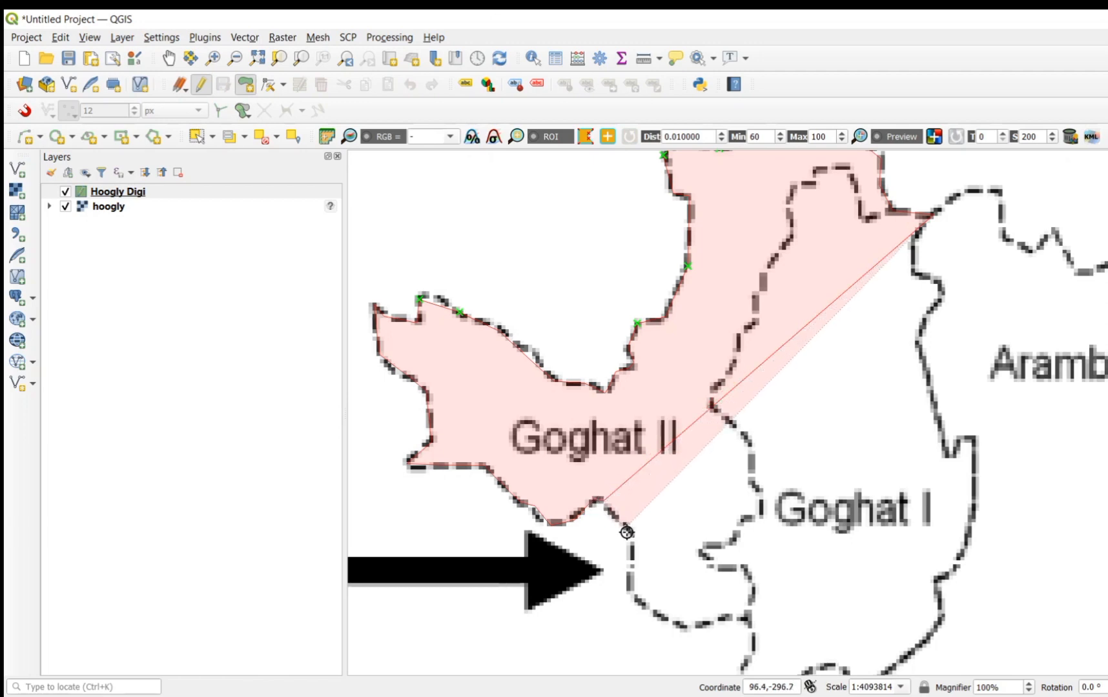
click(631, 534)
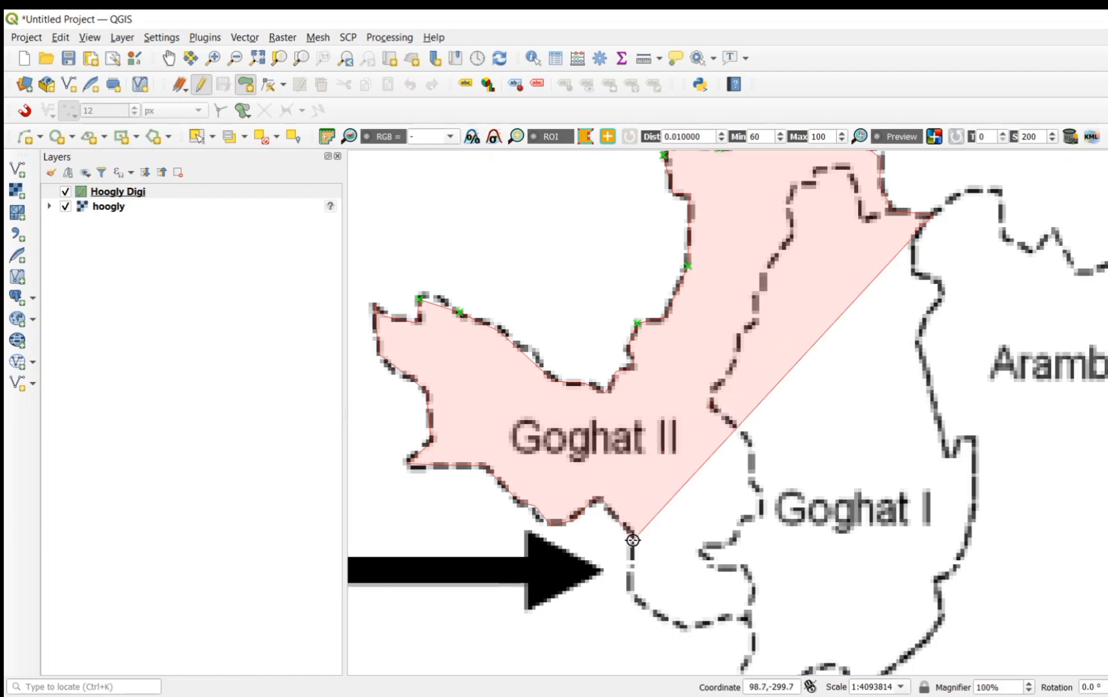
click(629, 593)
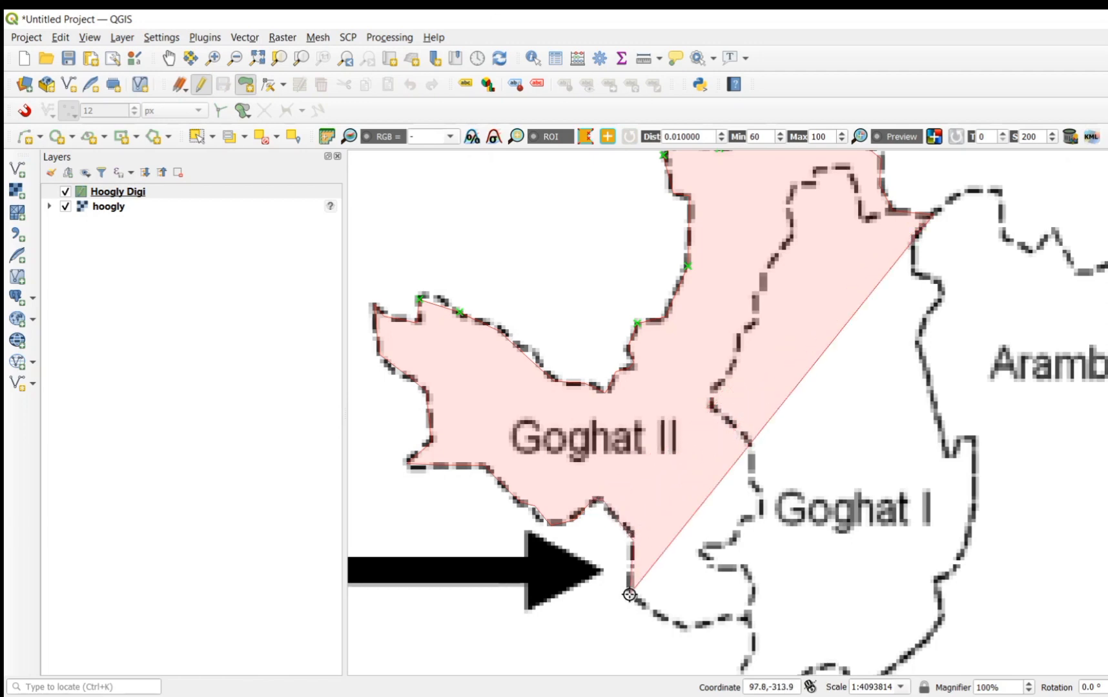
click(677, 624)
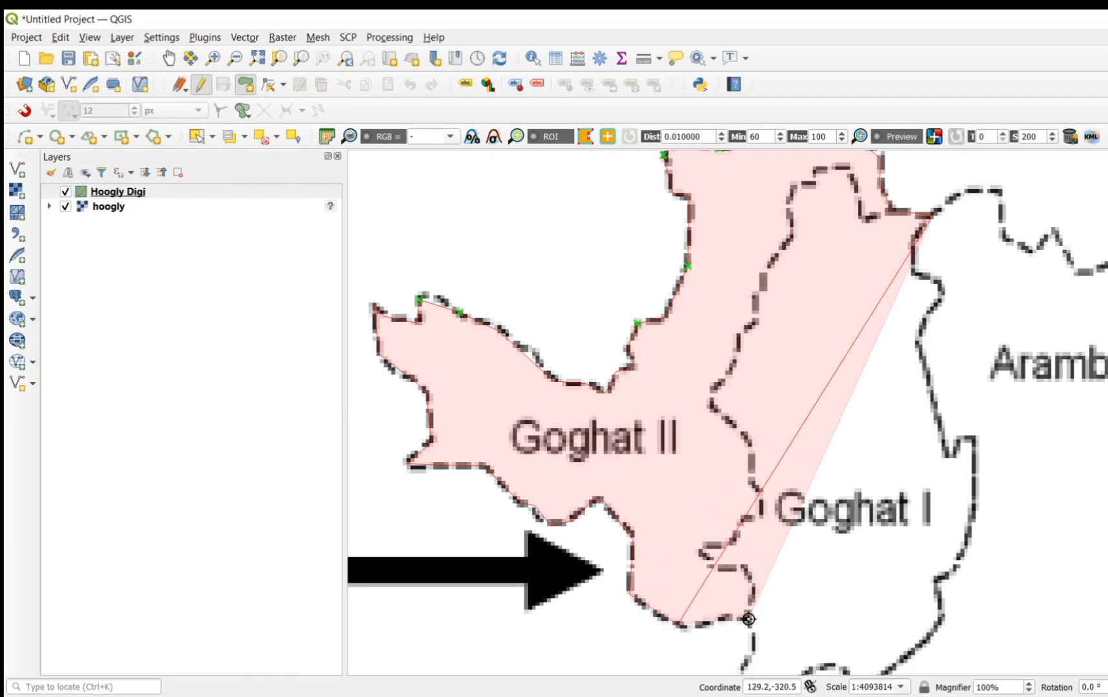
click(749, 619)
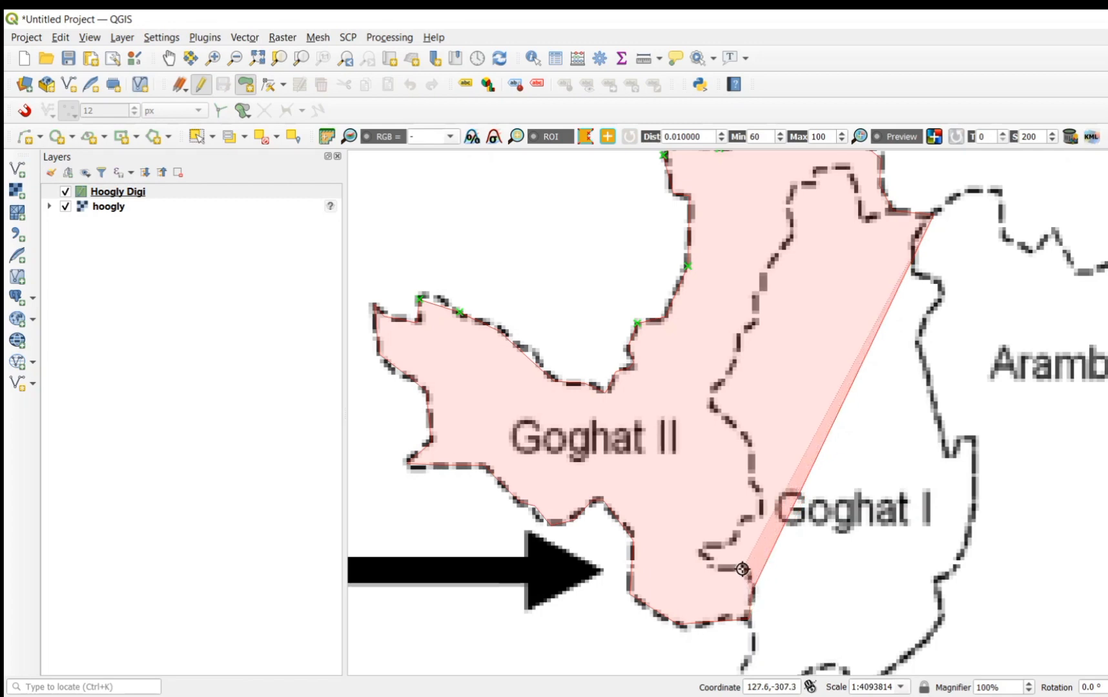
Step: Trace the boundary shared with Goghat I north from the southern junction, around the indentation, to the westward bend east of Goghat II's name
click(714, 567)
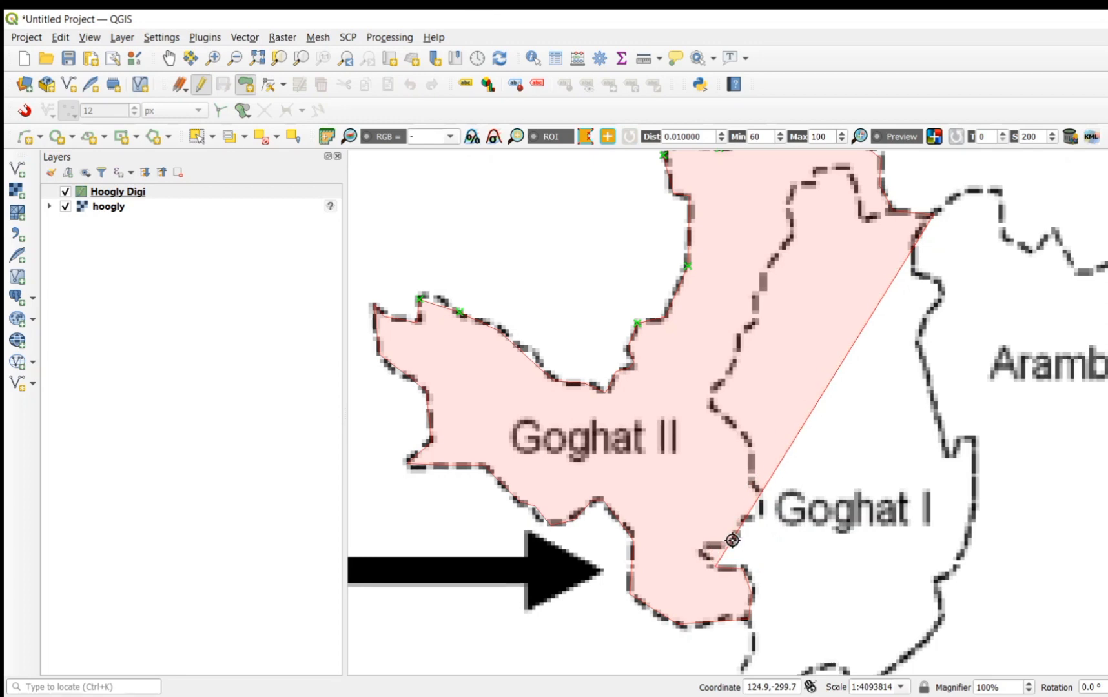
click(702, 550)
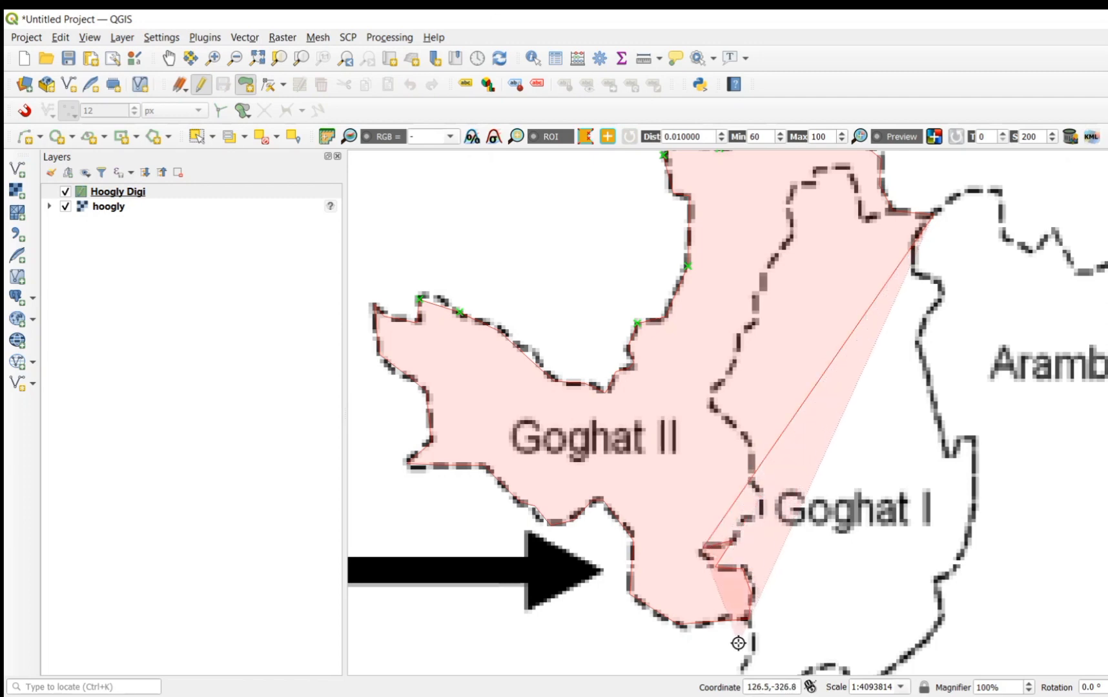
key(BackSpace)
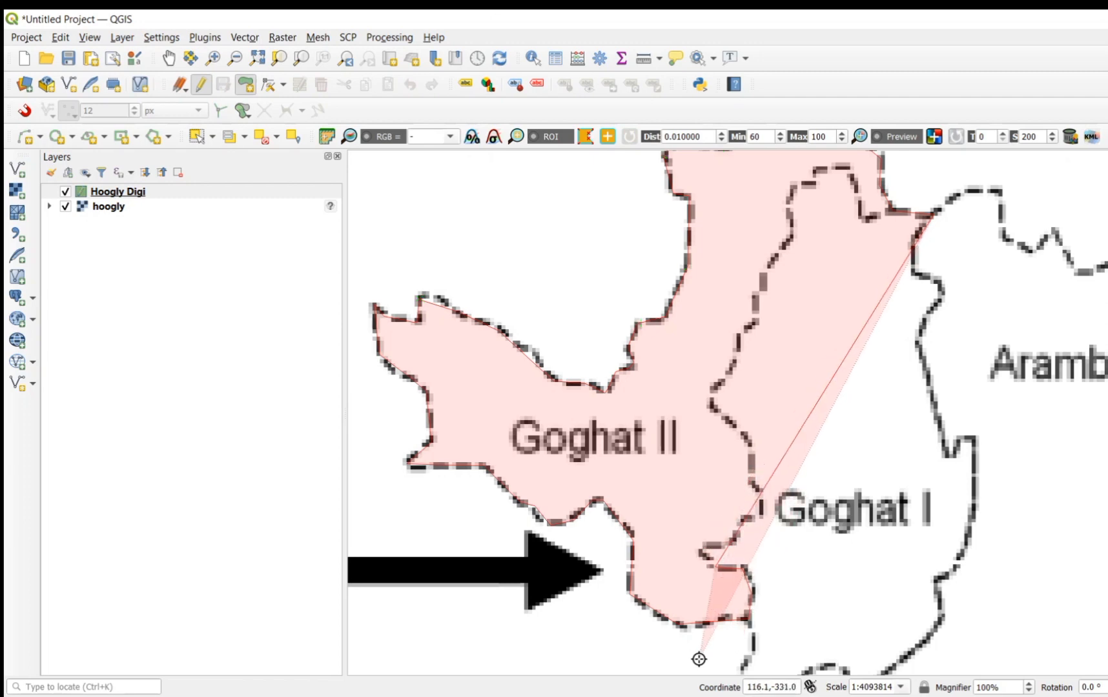
click(702, 552)
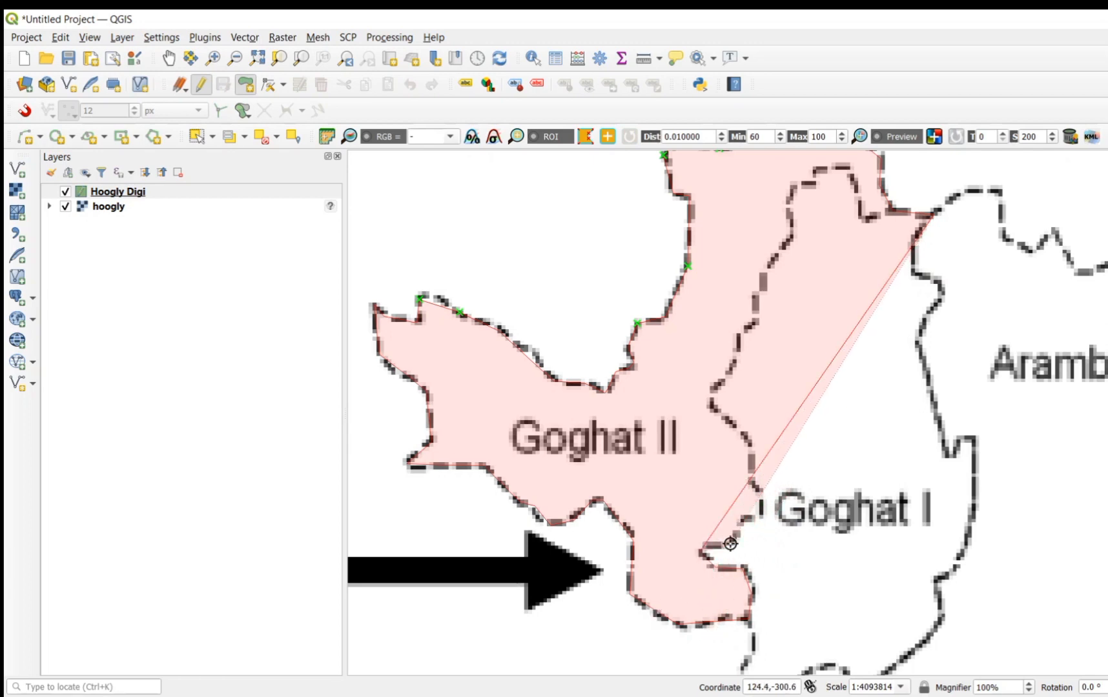
click(763, 522)
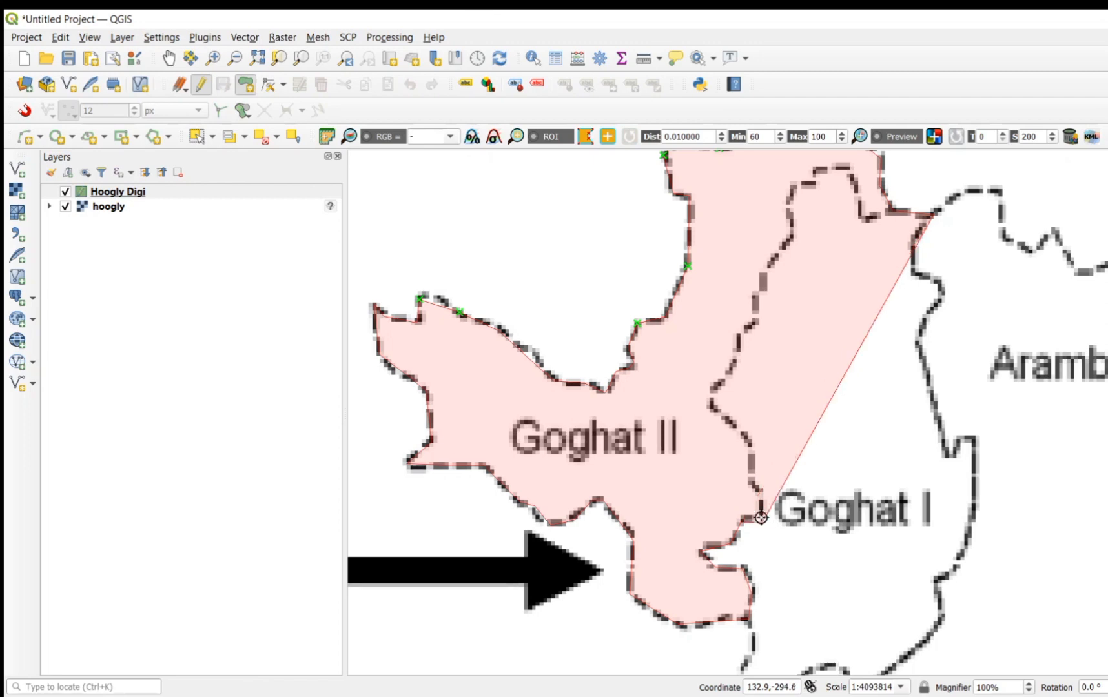
click(752, 483)
click(751, 460)
click(747, 436)
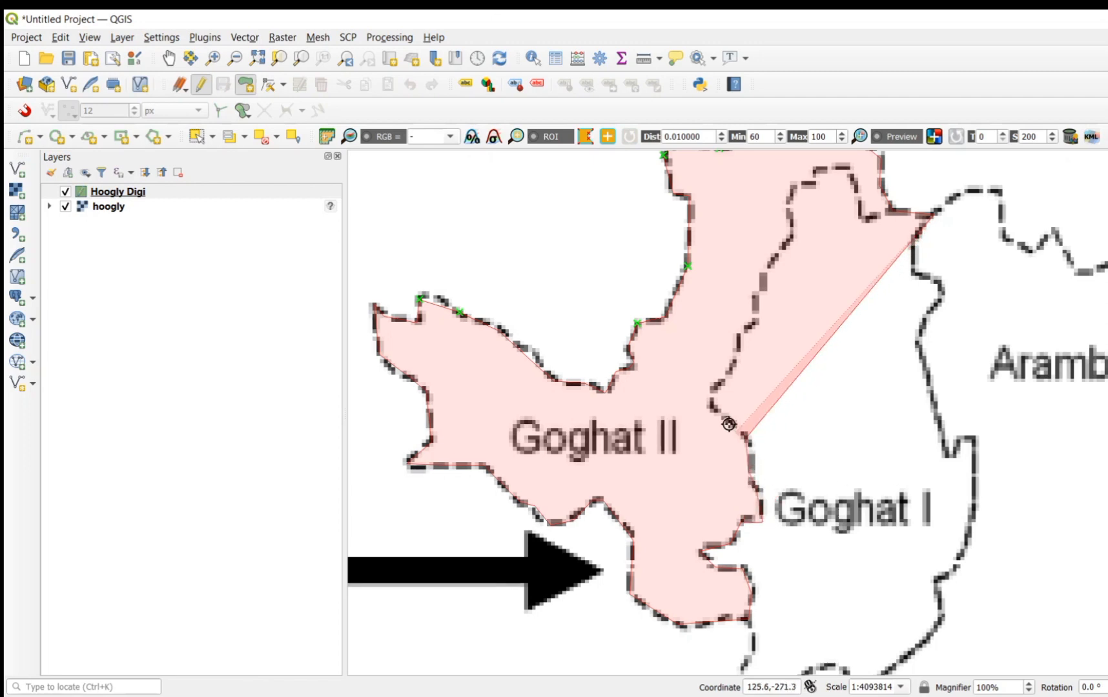
click(711, 390)
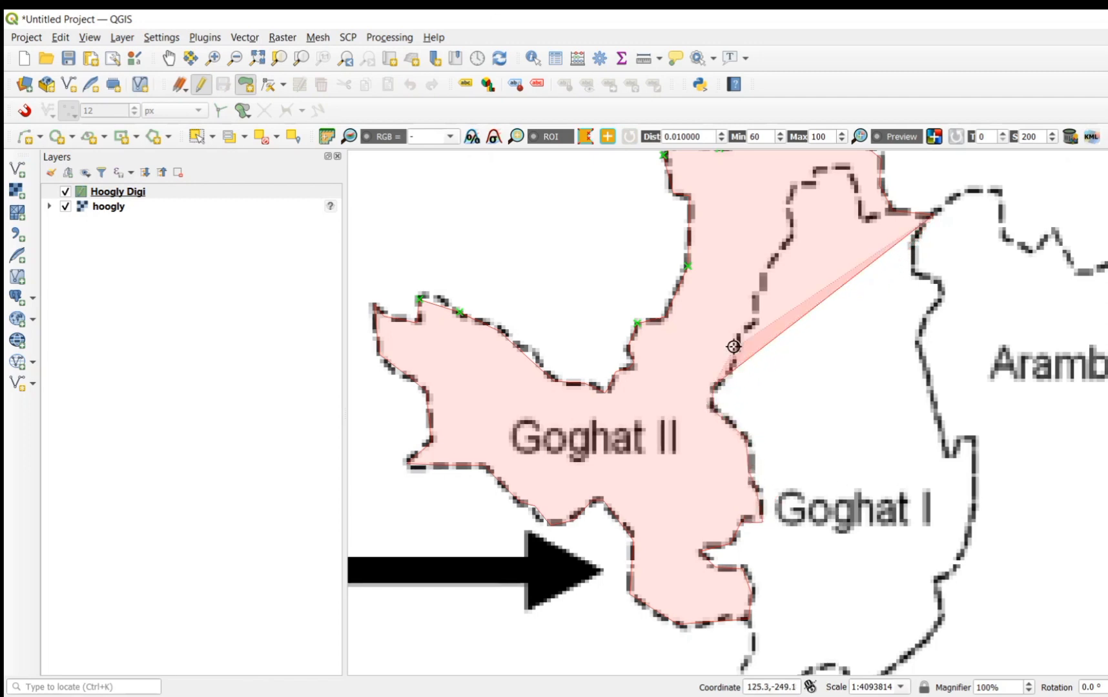
Step: Trace Goghat II's inner boundary north beside Goghat I, over the hump, and down to the corner just west of the starting tip
click(763, 277)
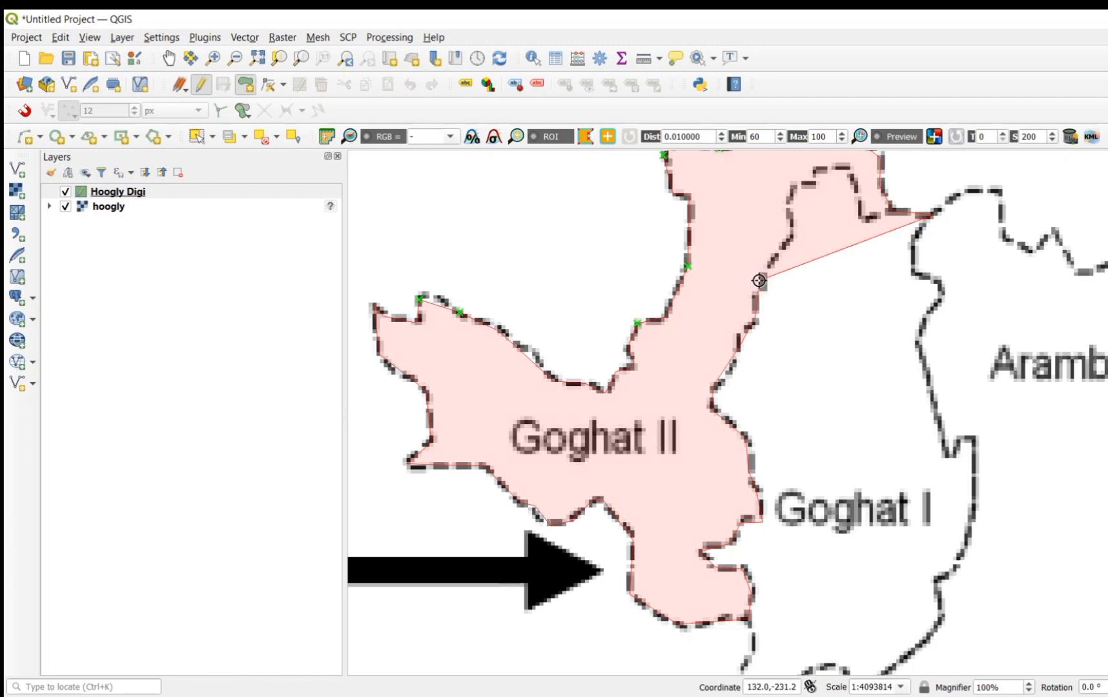
click(790, 226)
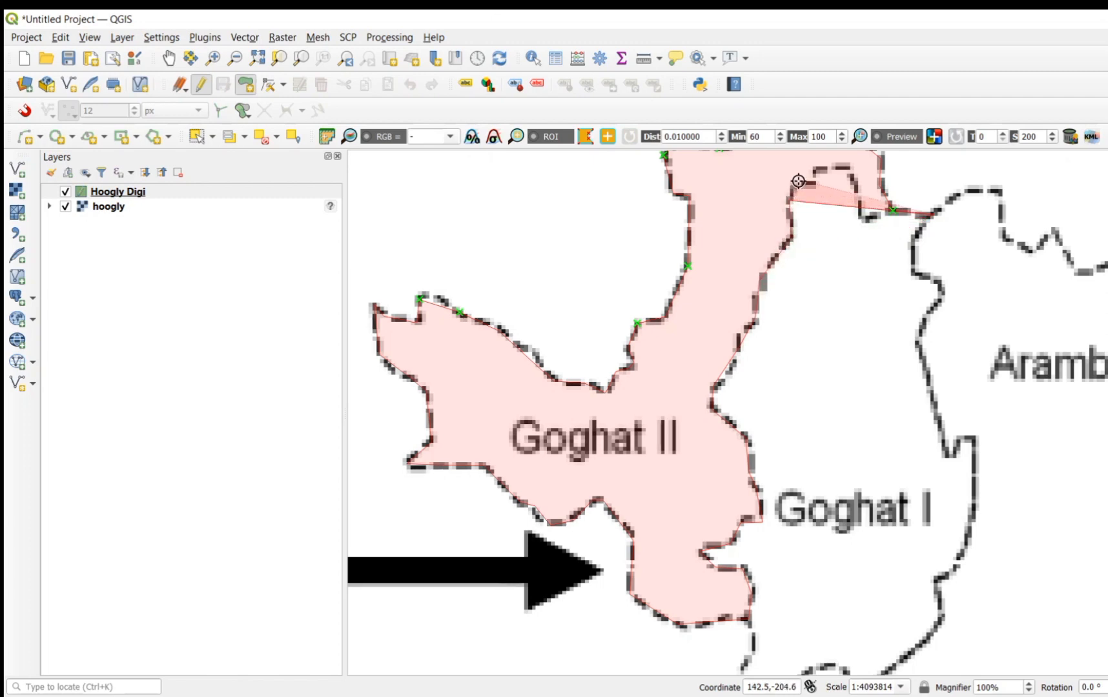
click(797, 184)
click(816, 184)
click(819, 164)
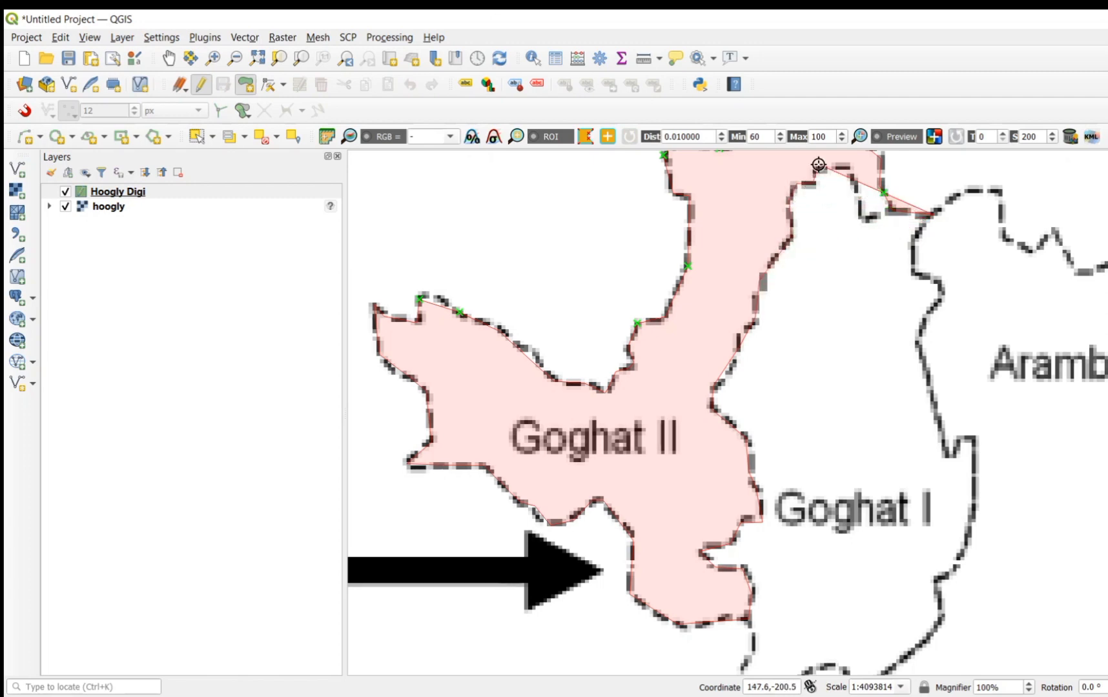
key(Up)
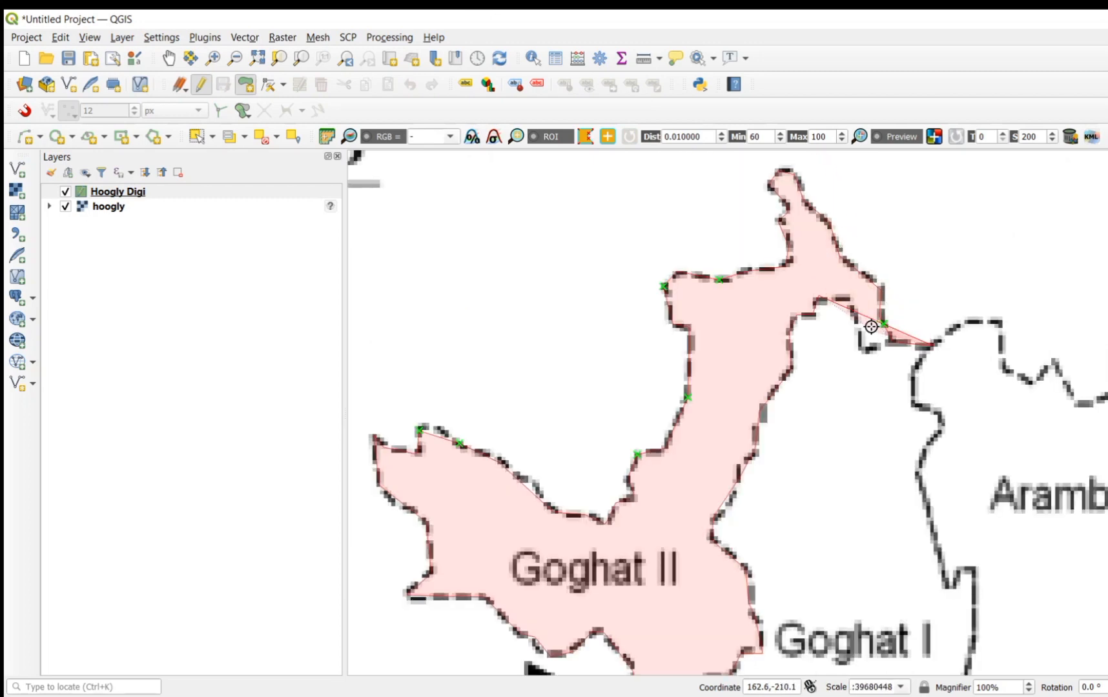
click(850, 303)
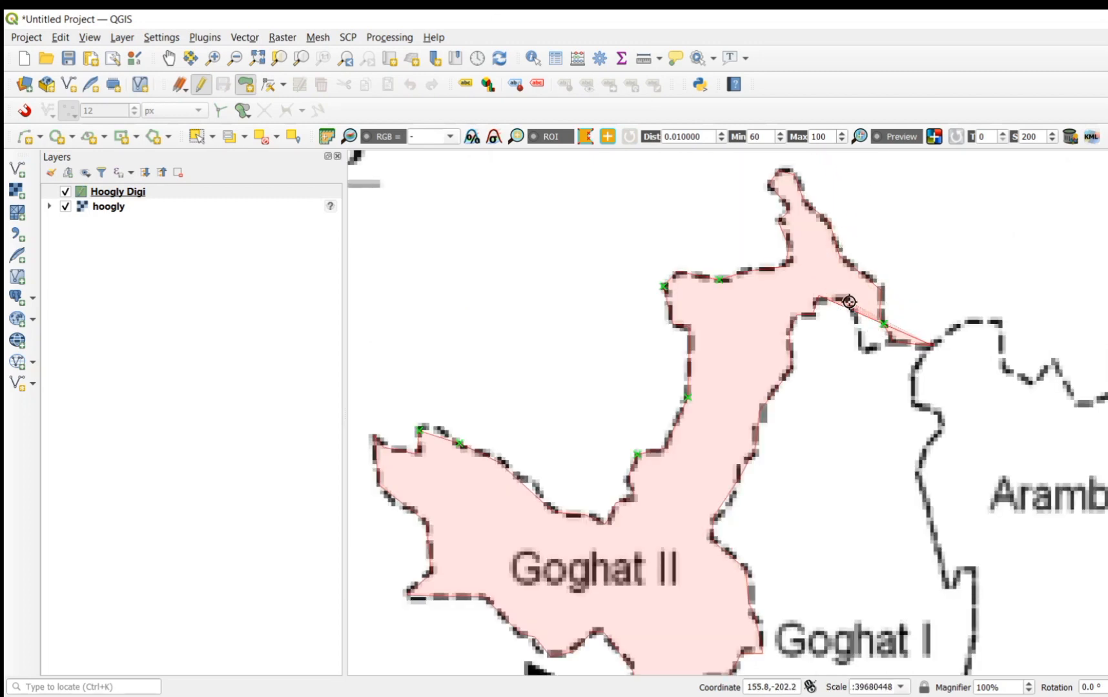
click(859, 347)
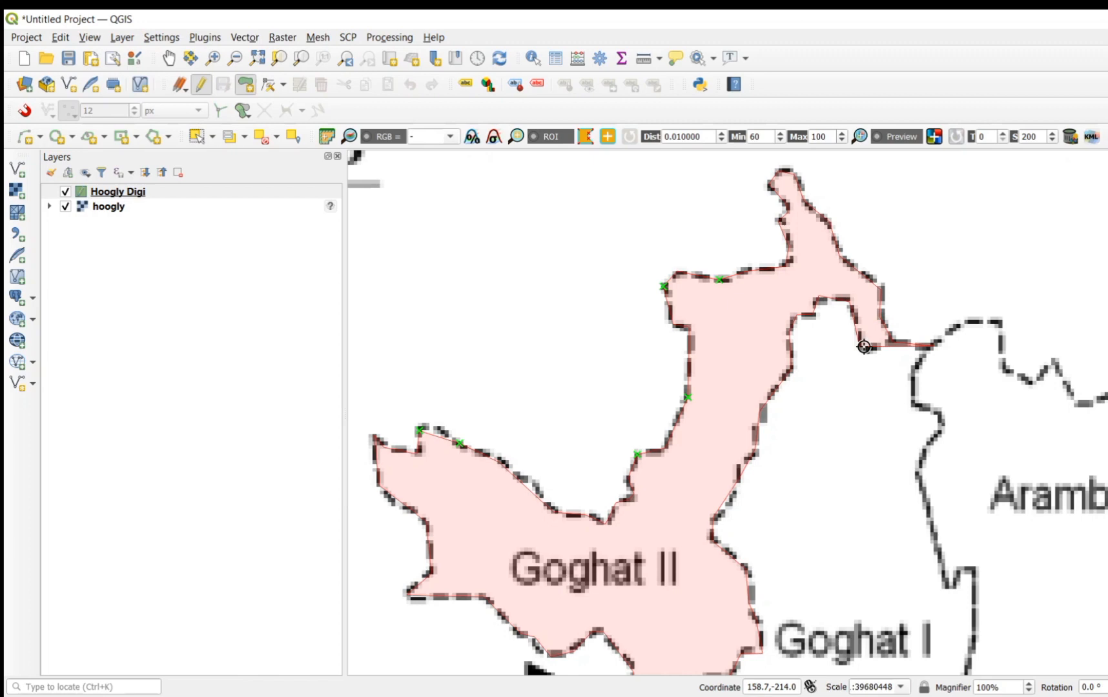
Step: Finish the polygon and give it id 1 and the Hooglydigi value Goghat II
right_click(930, 346)
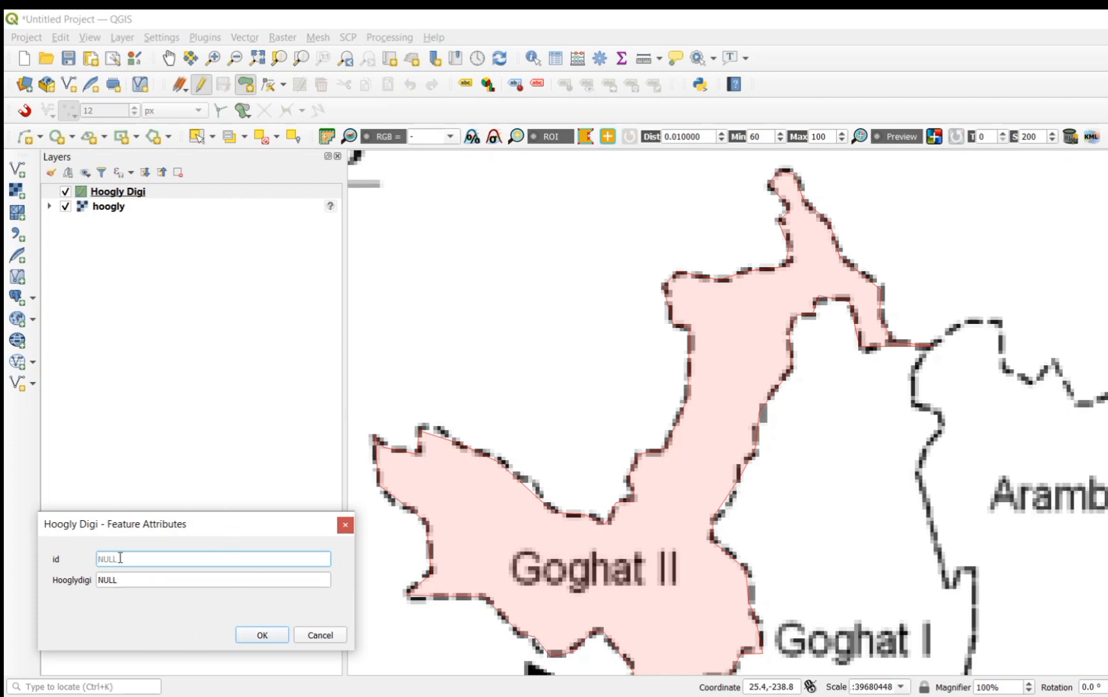
text(1)
click(111, 580)
text(Goghat II)
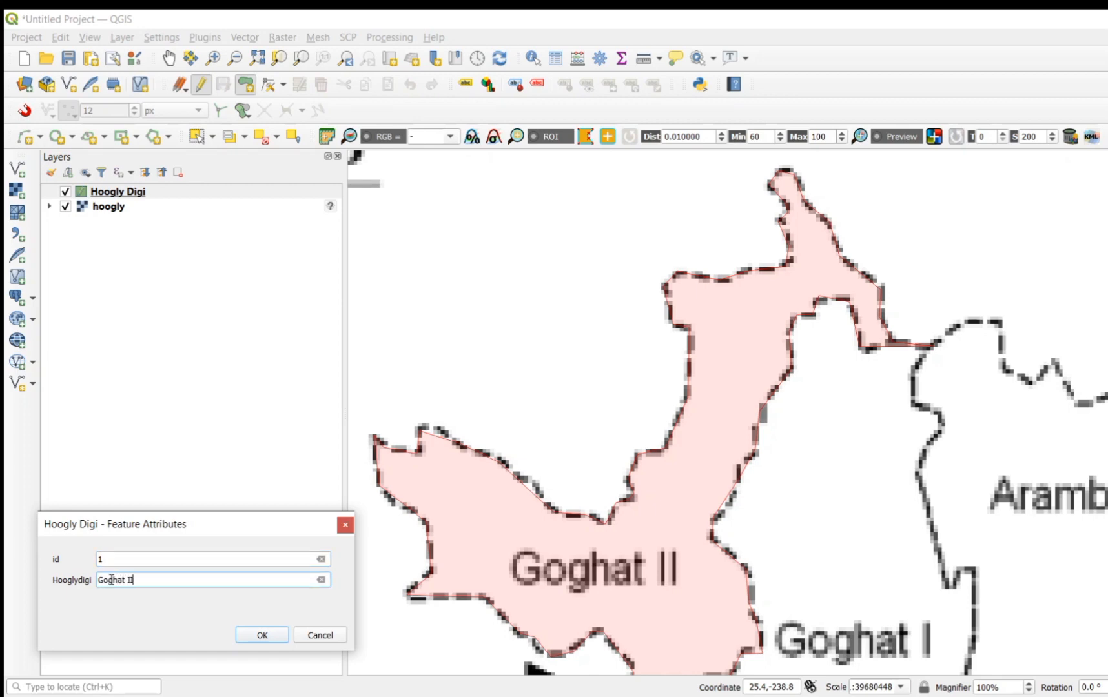
click(259, 636)
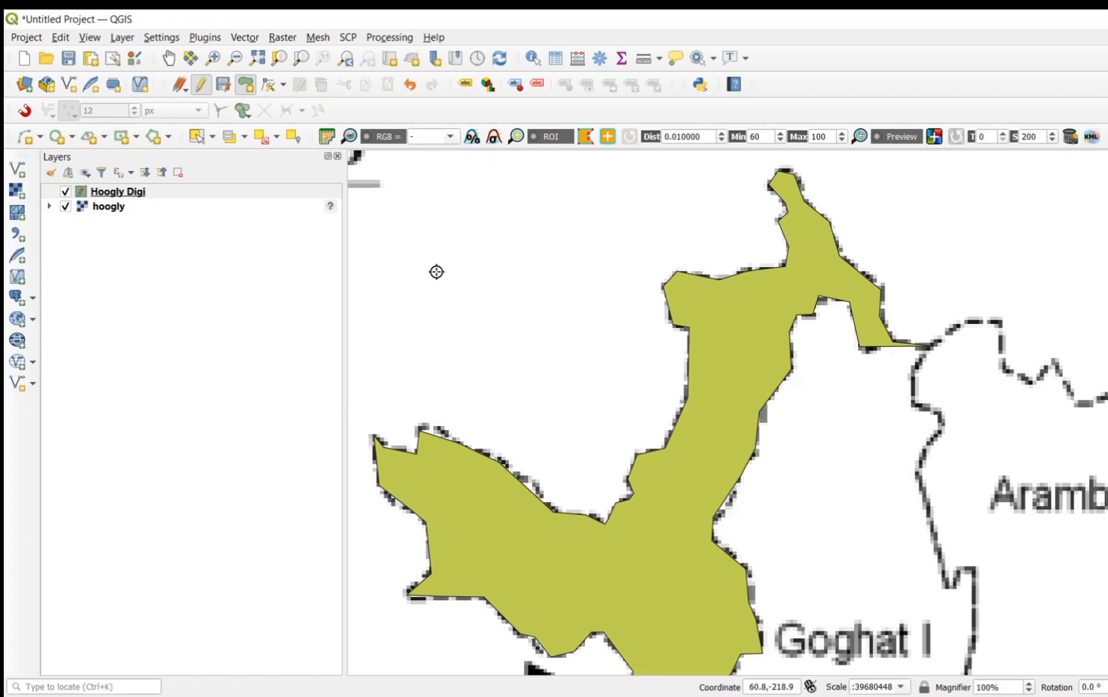
Step: Refine the Goghat II polygon with the Vertex Tool so its edges follow the dashed boundary on the upper-left and Goghat I sides
click(270, 85)
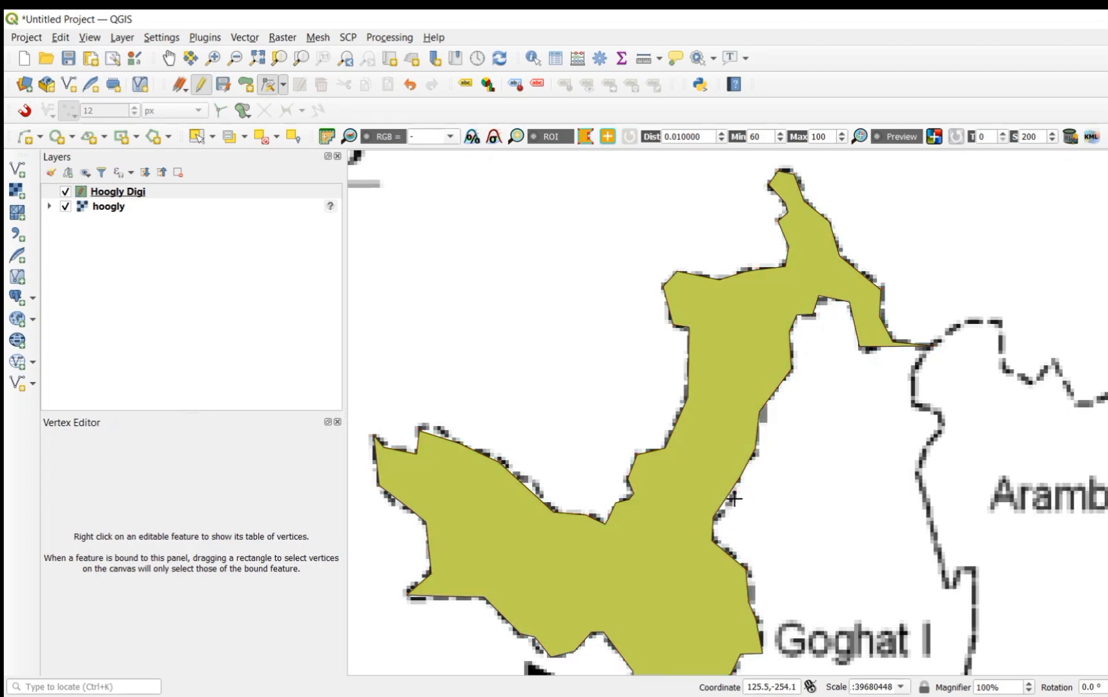
click(735, 499)
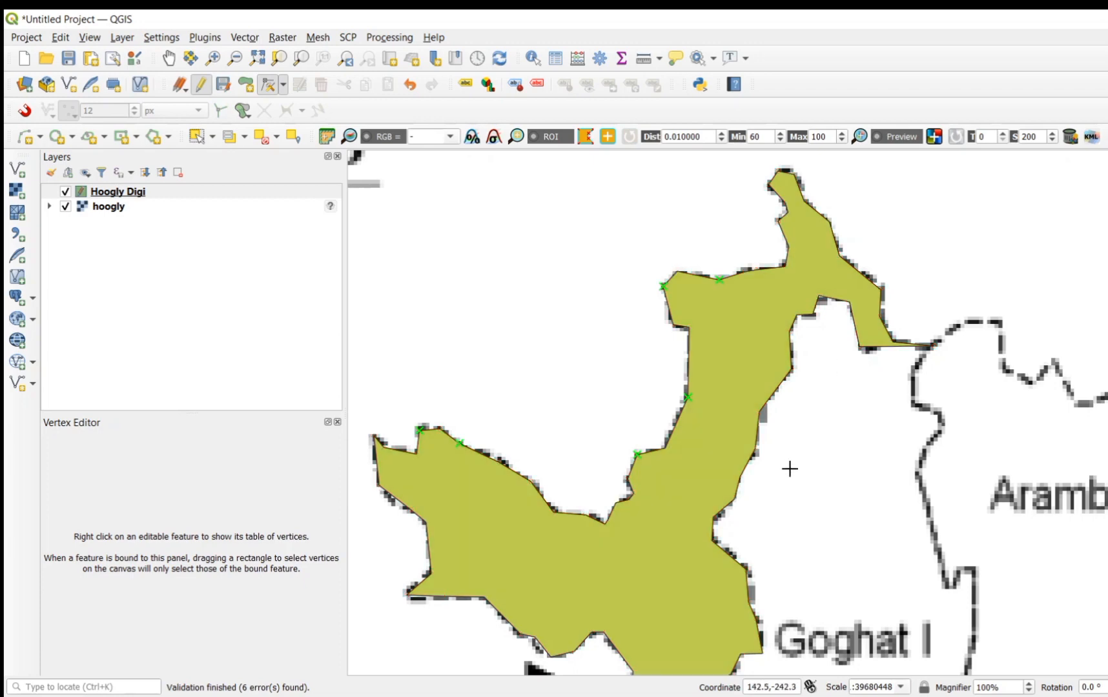
key(Up)
key(Down)
key(Down)
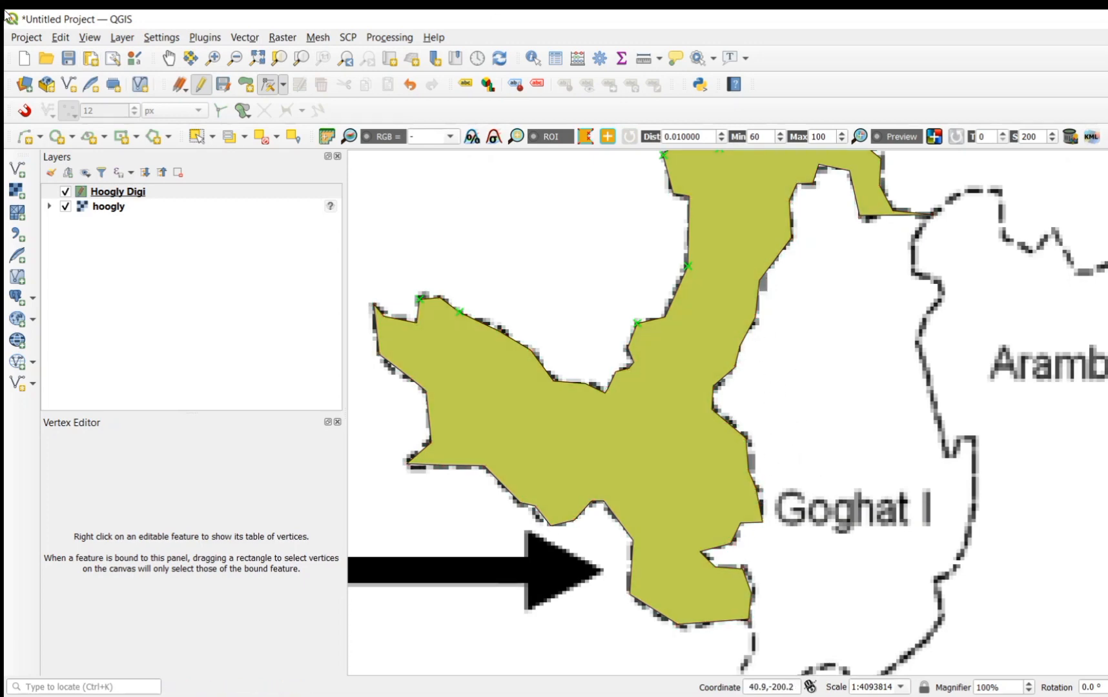
Step: Enable snapping in the project snapping settings and switch it from All Layers to Advanced Configuration
click(27, 38)
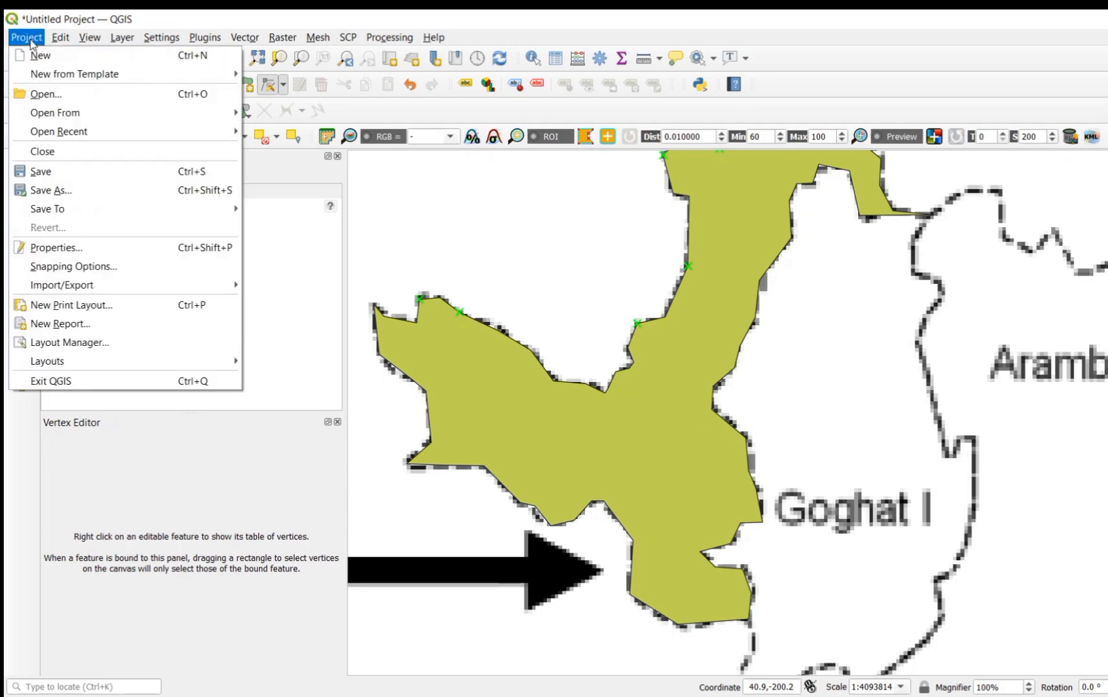
click(86, 268)
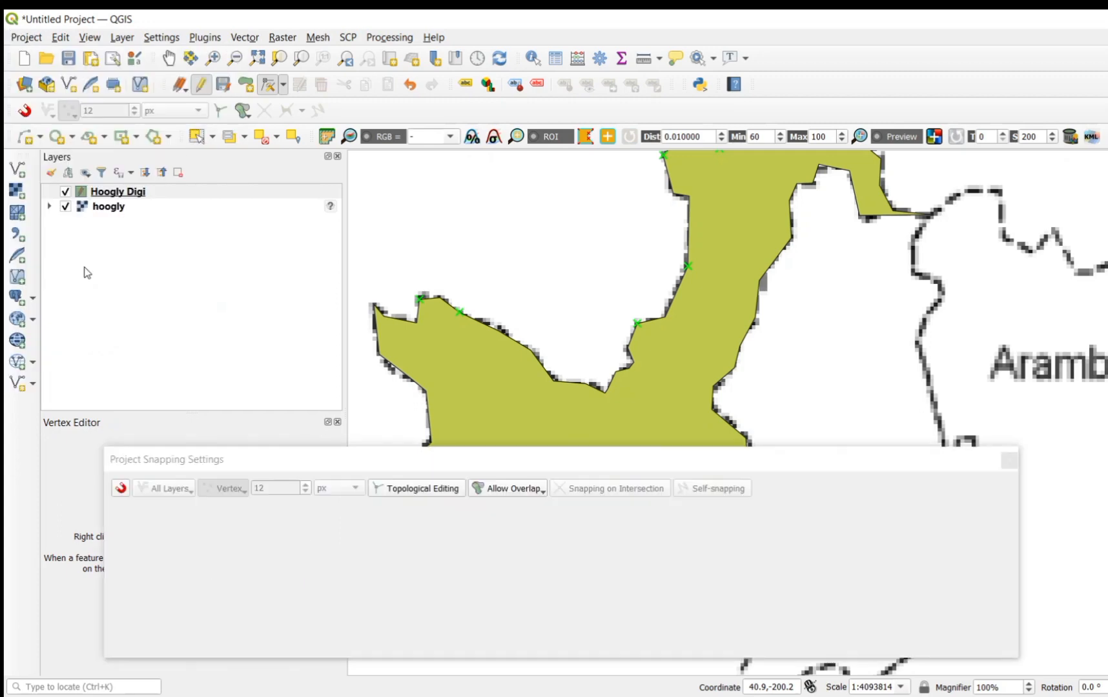
click(121, 489)
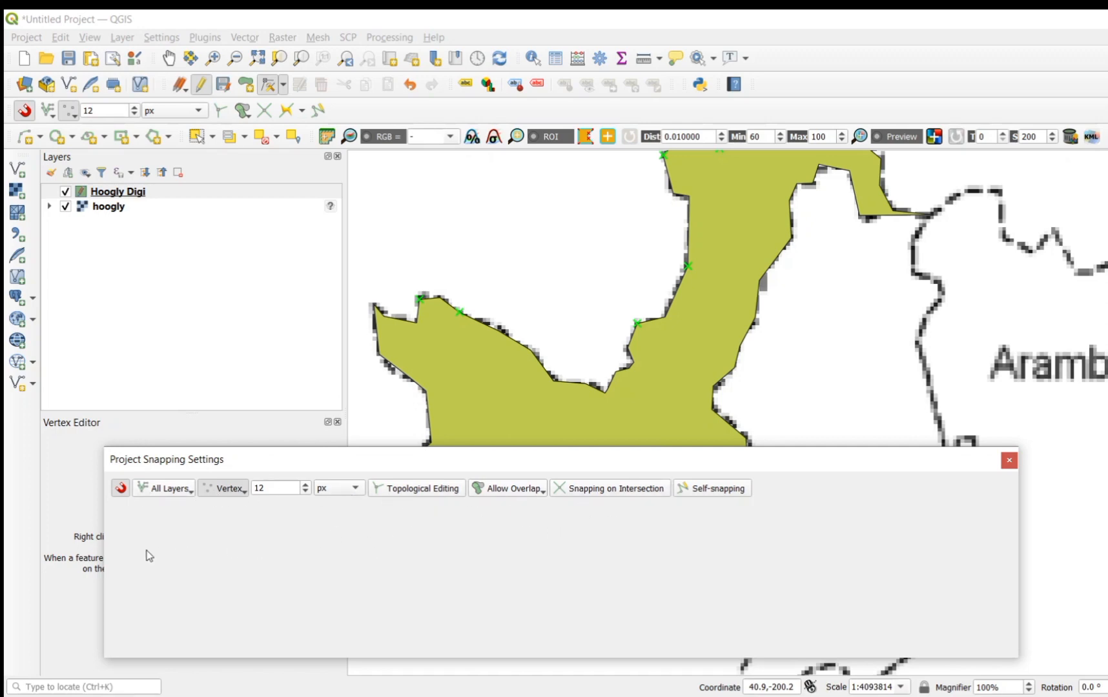
click(192, 494)
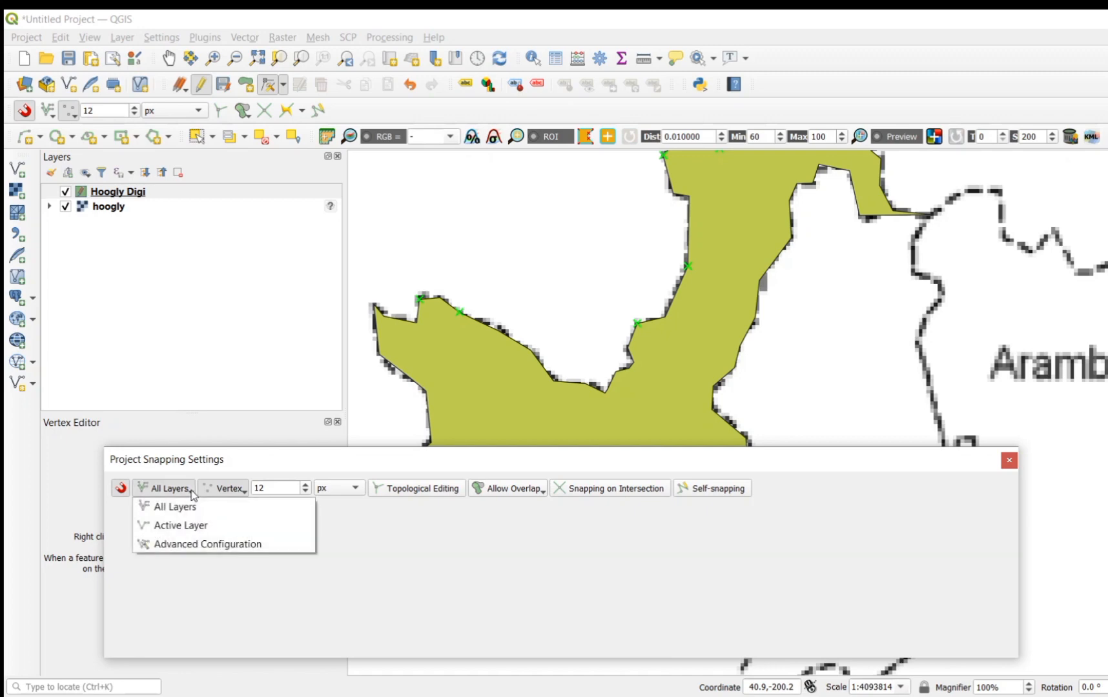
click(199, 548)
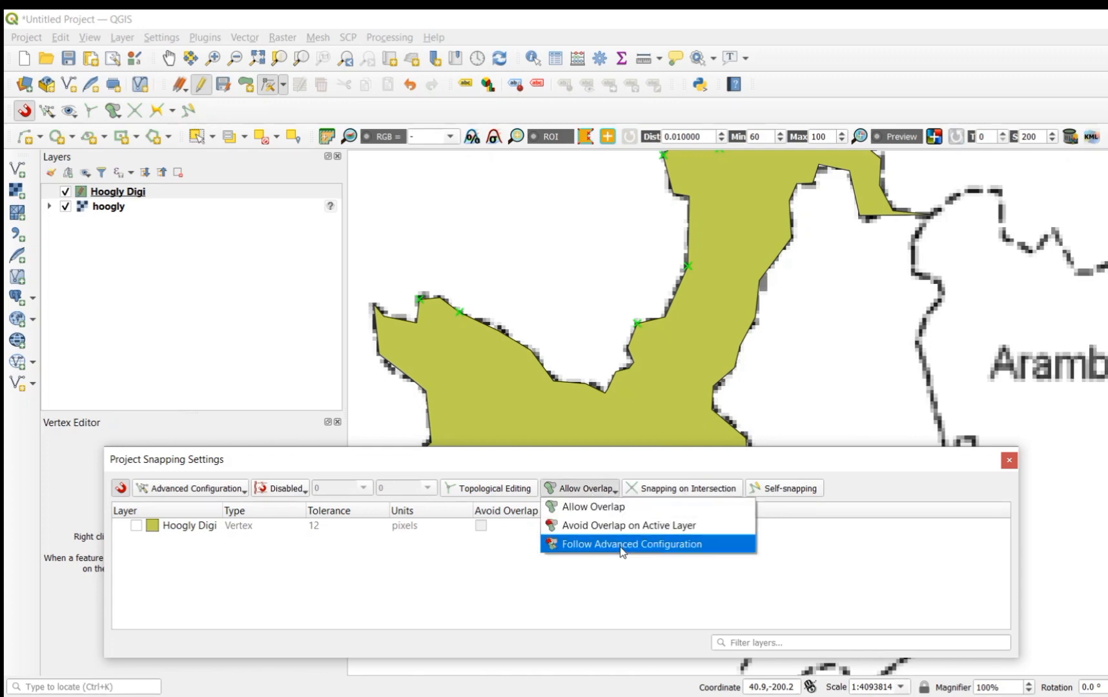
Step: Set overlap handling to Follow Advanced Configuration and enable vertex snapping with Avoid Overlap for the Hoogly Digi layer
click(623, 549)
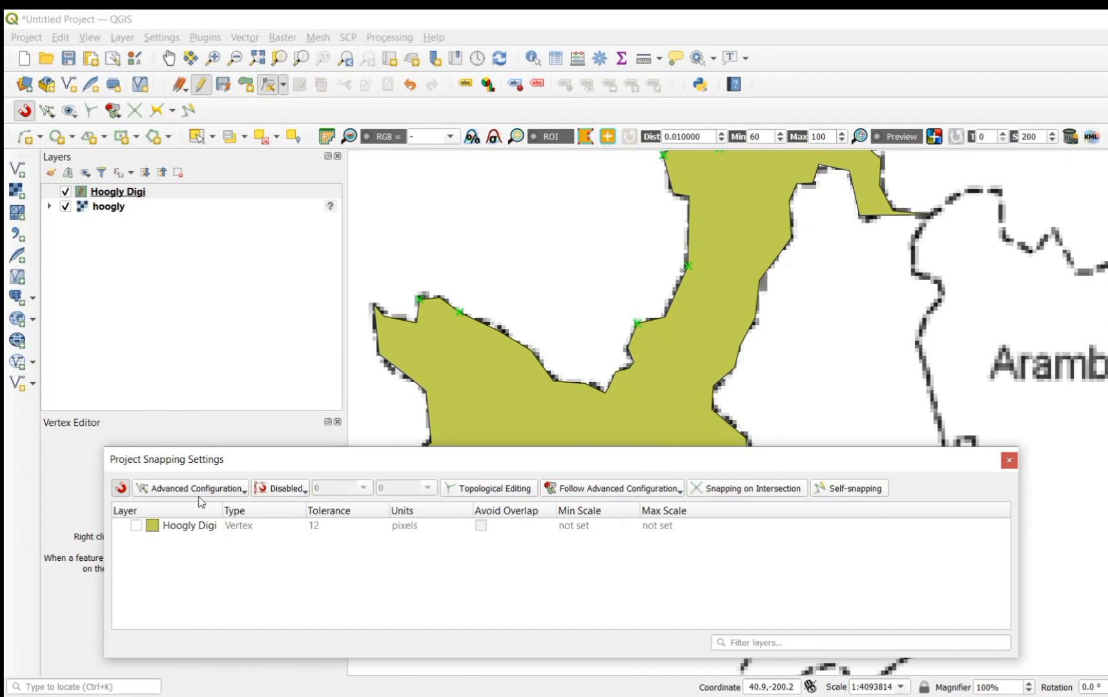
click(136, 527)
click(1008, 461)
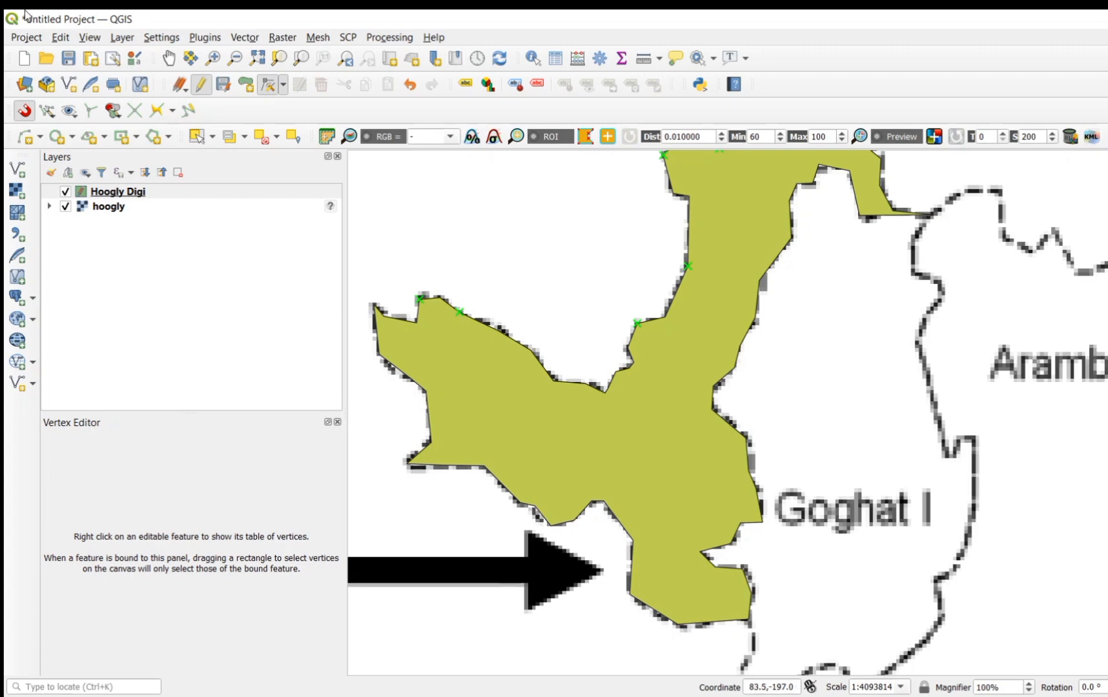
Step: Save the layer edits and start the Goghat I polygon at Goghat II's eastern tip, tracing the eastern boundary south past the first bulge
click(224, 87)
click(251, 86)
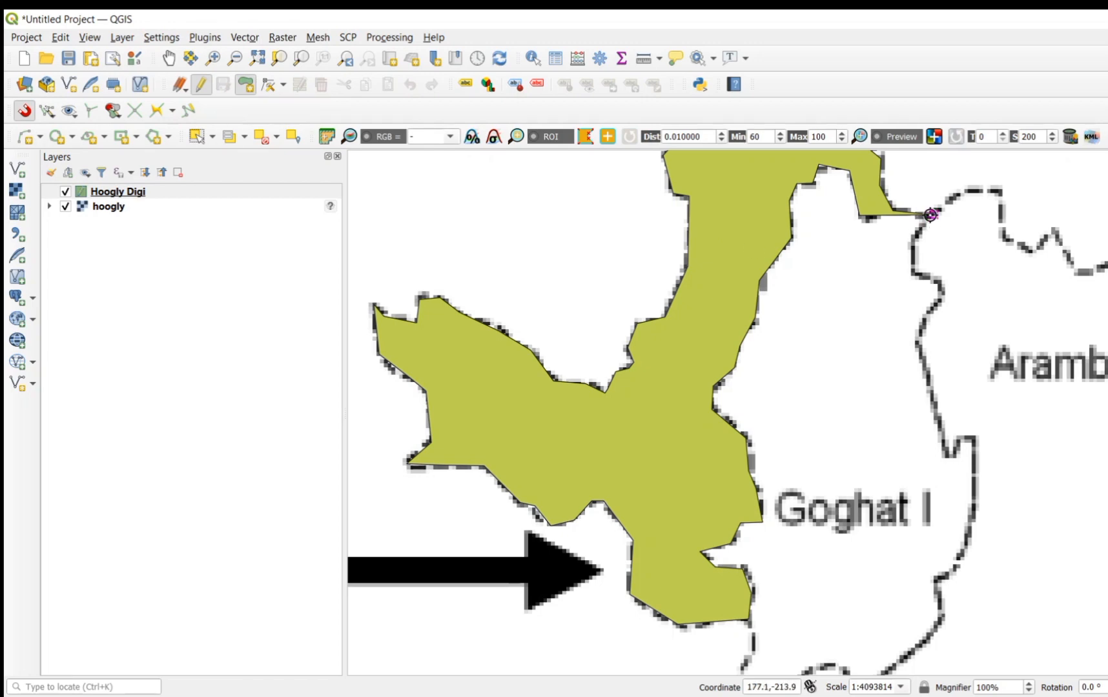
click(915, 237)
click(914, 273)
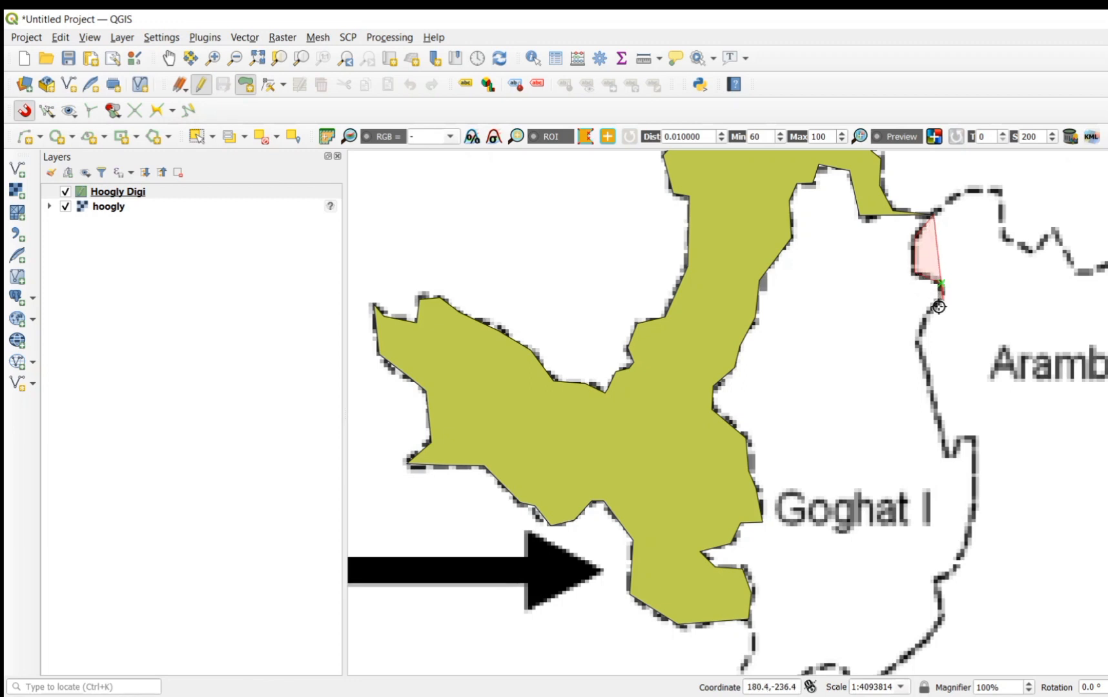
click(942, 298)
click(921, 322)
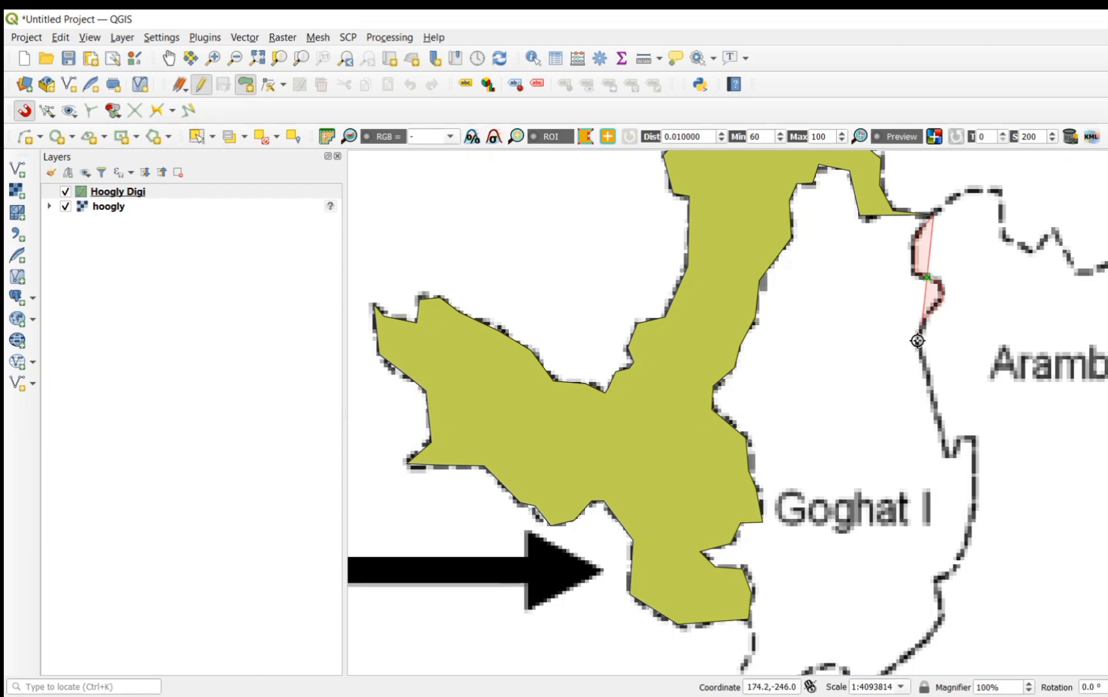
click(917, 342)
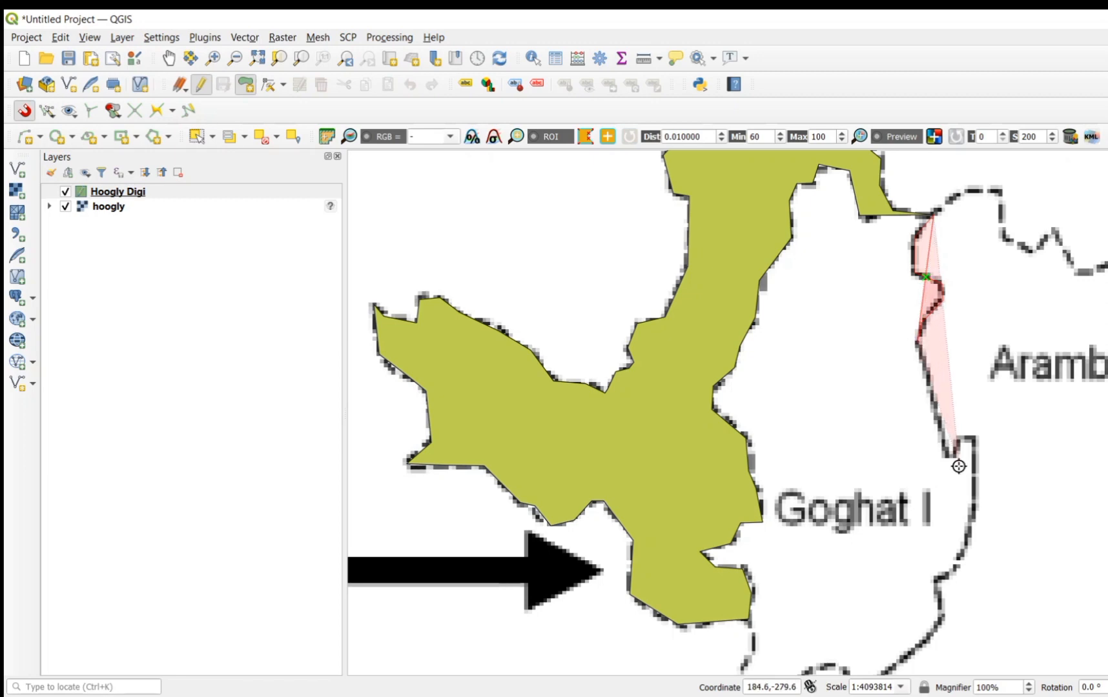
Step: Continue the Goghat I polygon down to the narrow notch on its eastern boundary and around it, replacing the misplaced vertices
click(949, 458)
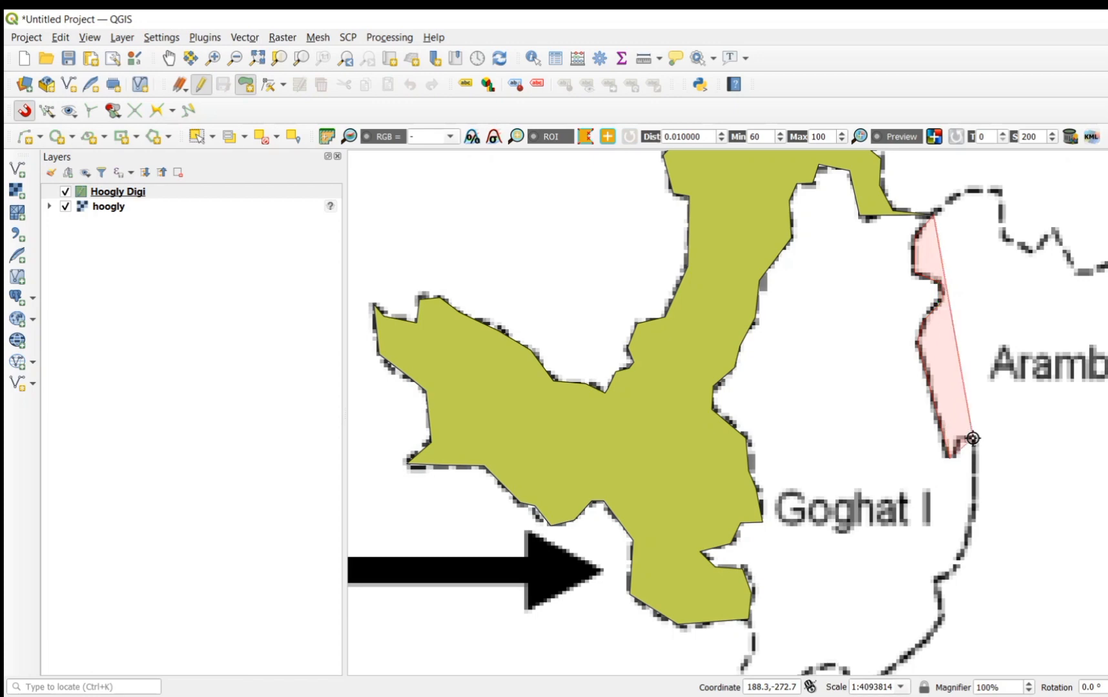
click(973, 439)
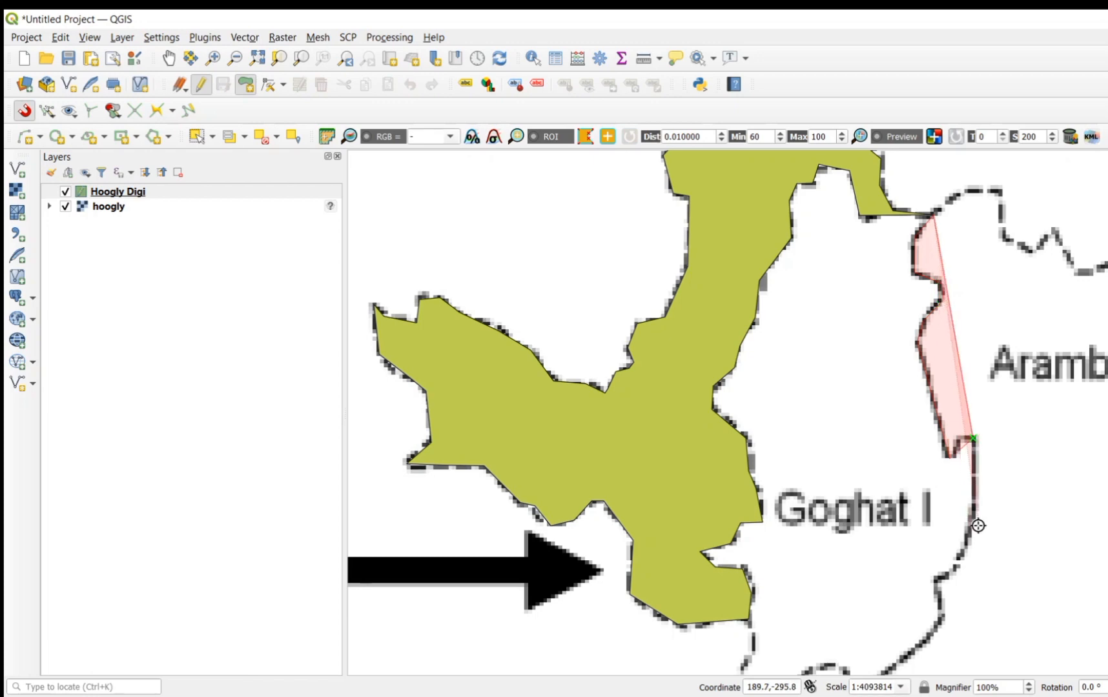
click(978, 526)
key(BackSpace)
key(BackSpace)
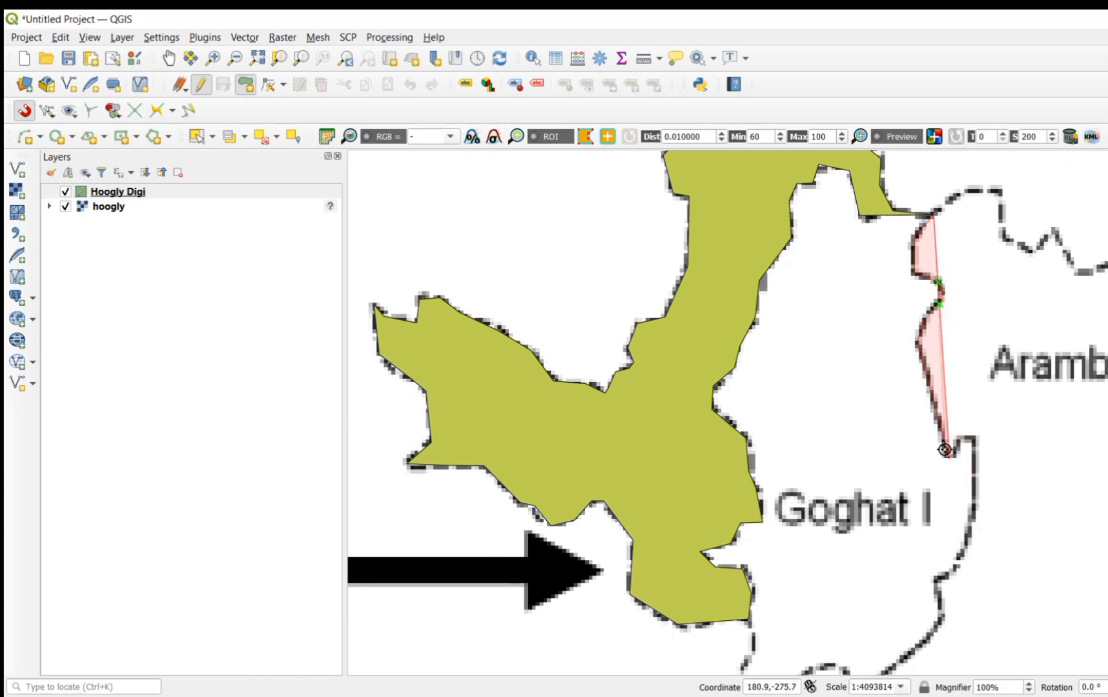
click(976, 438)
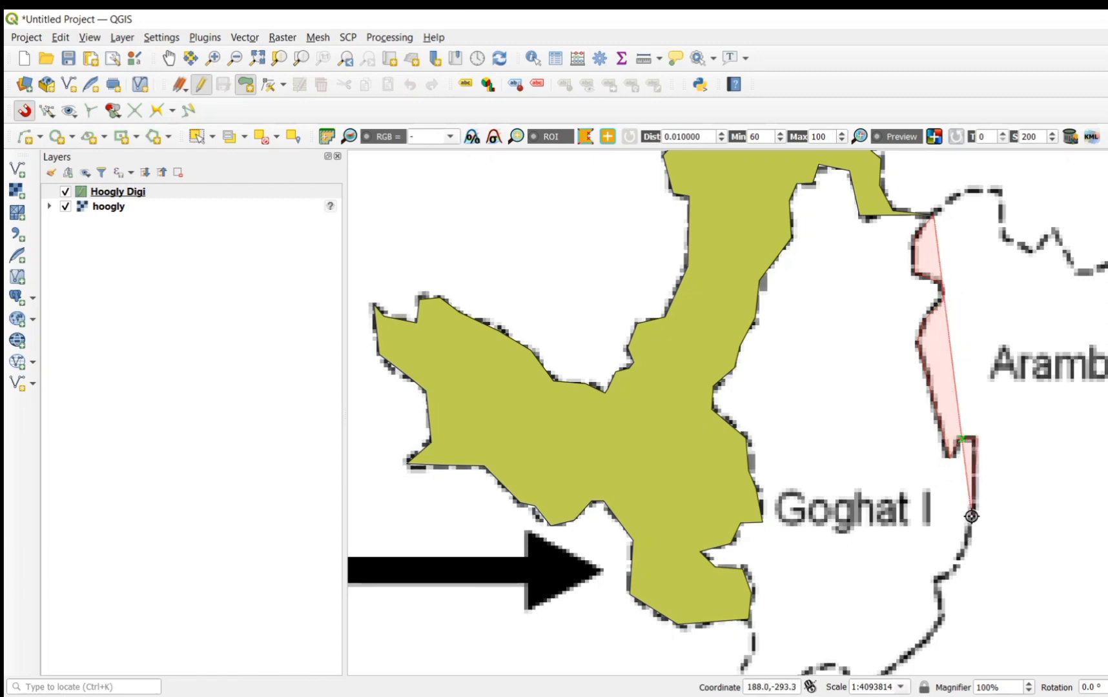
Step: Continue the Goghat I polygon south along its eastern boundary from below the narrow notch to the block's southern tip
click(972, 517)
click(966, 547)
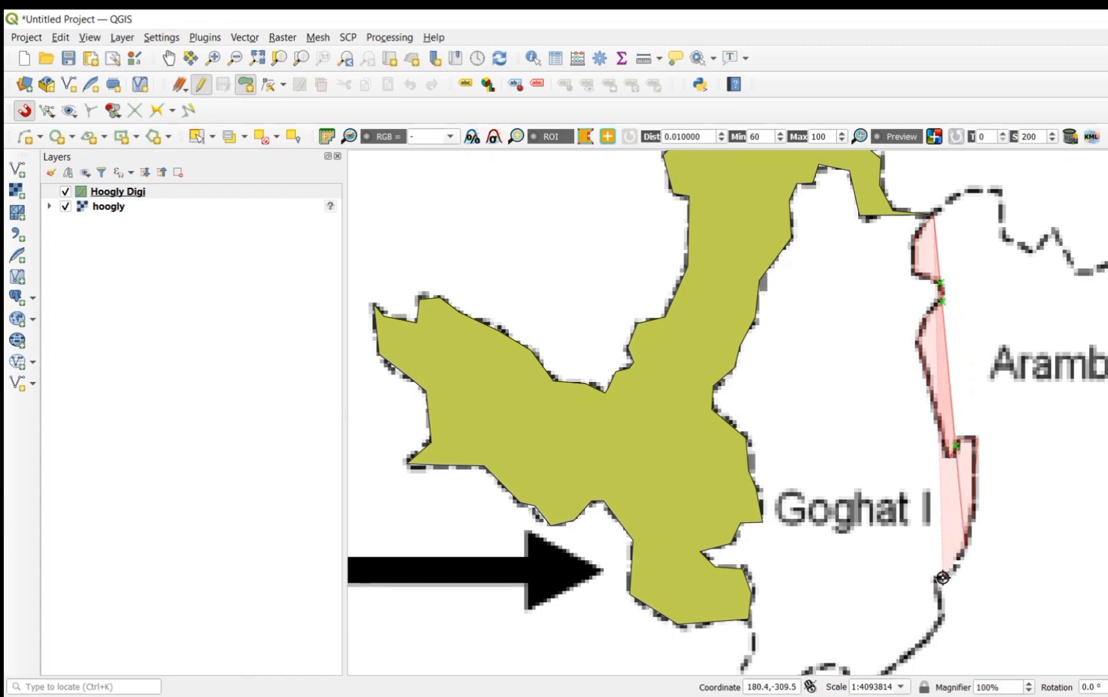
click(937, 578)
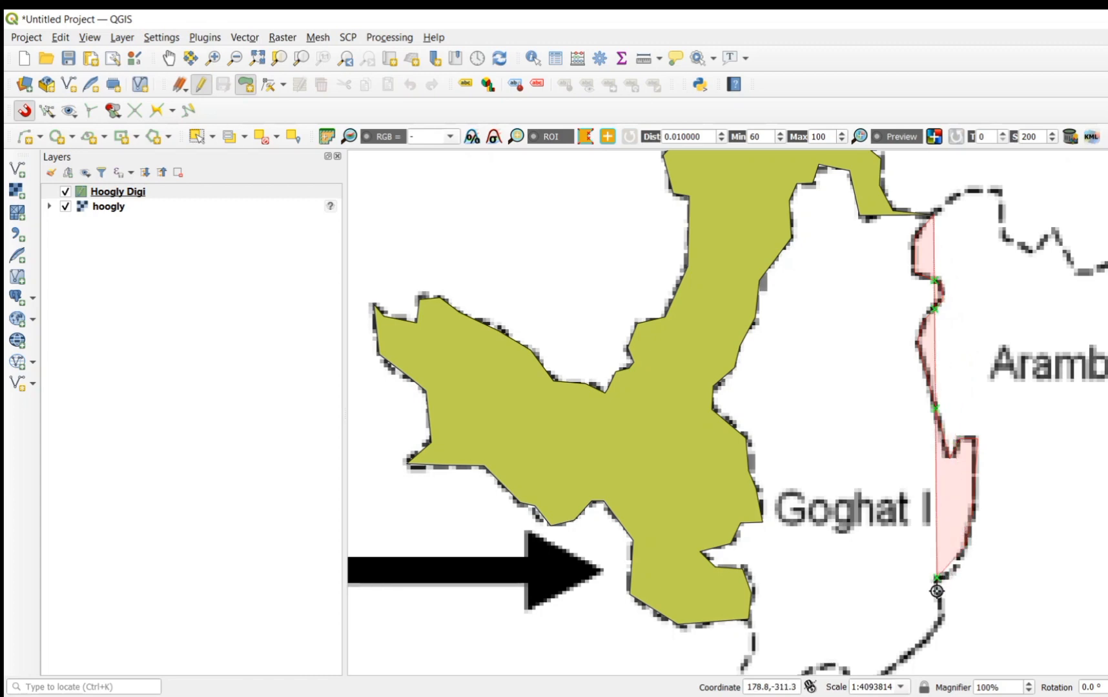
click(942, 616)
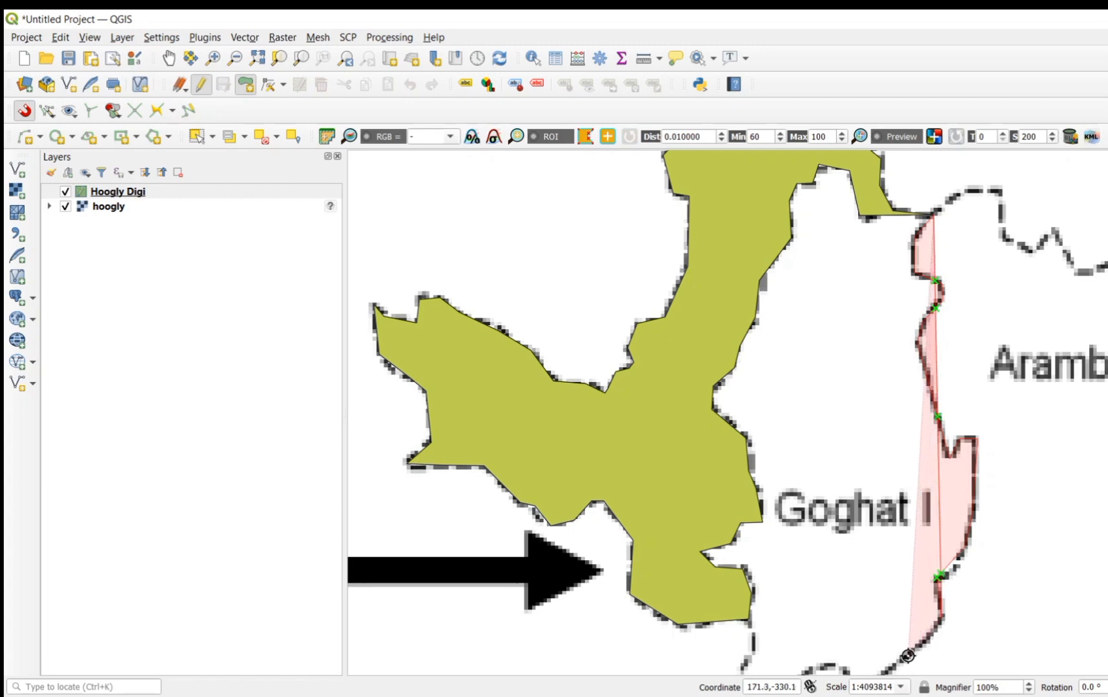
key(Down)
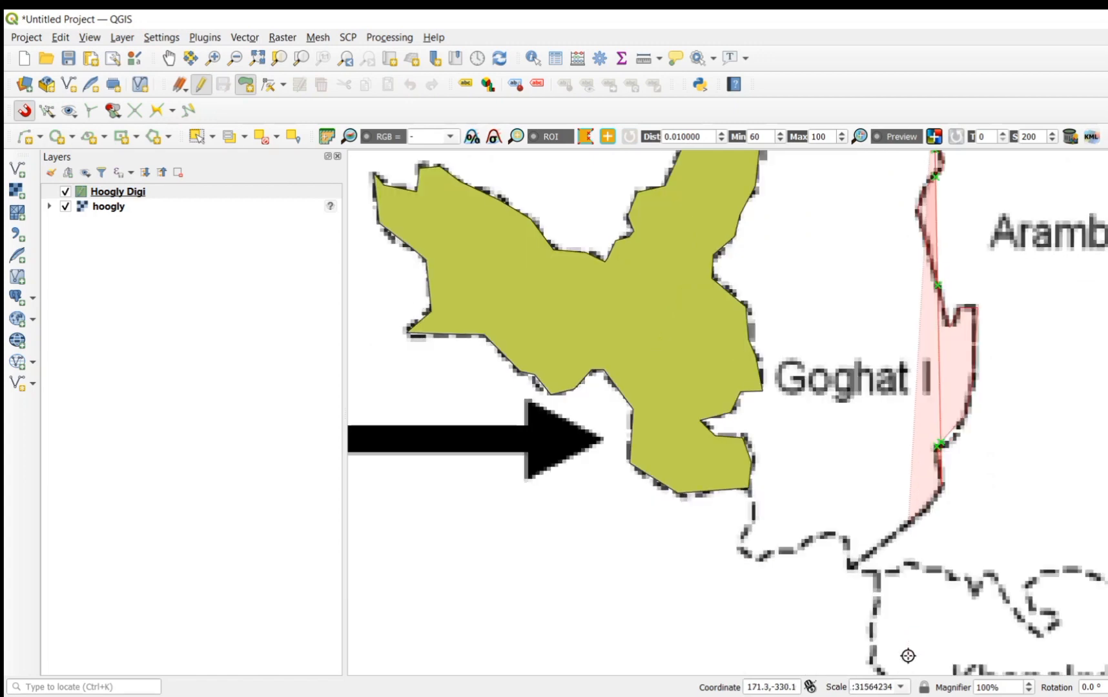
click(852, 567)
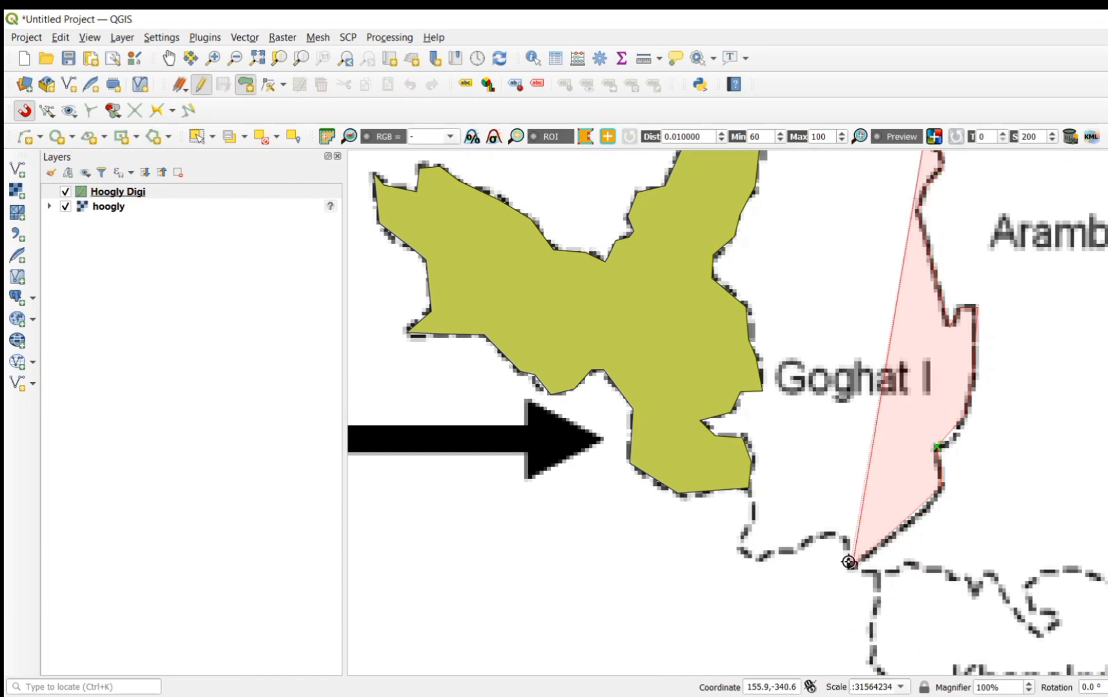
Step: Trace Goghat I's southern boundary west and up to Goghat II's southeastern corner, replacing the misplaced vertex at the bend
click(843, 537)
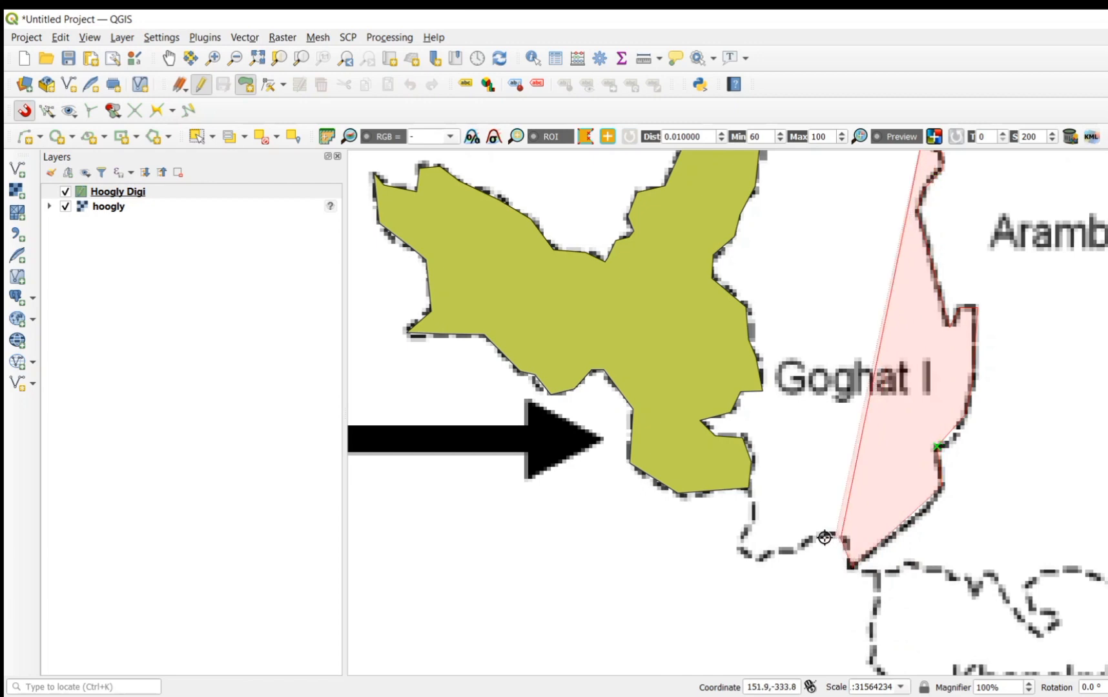
click(821, 536)
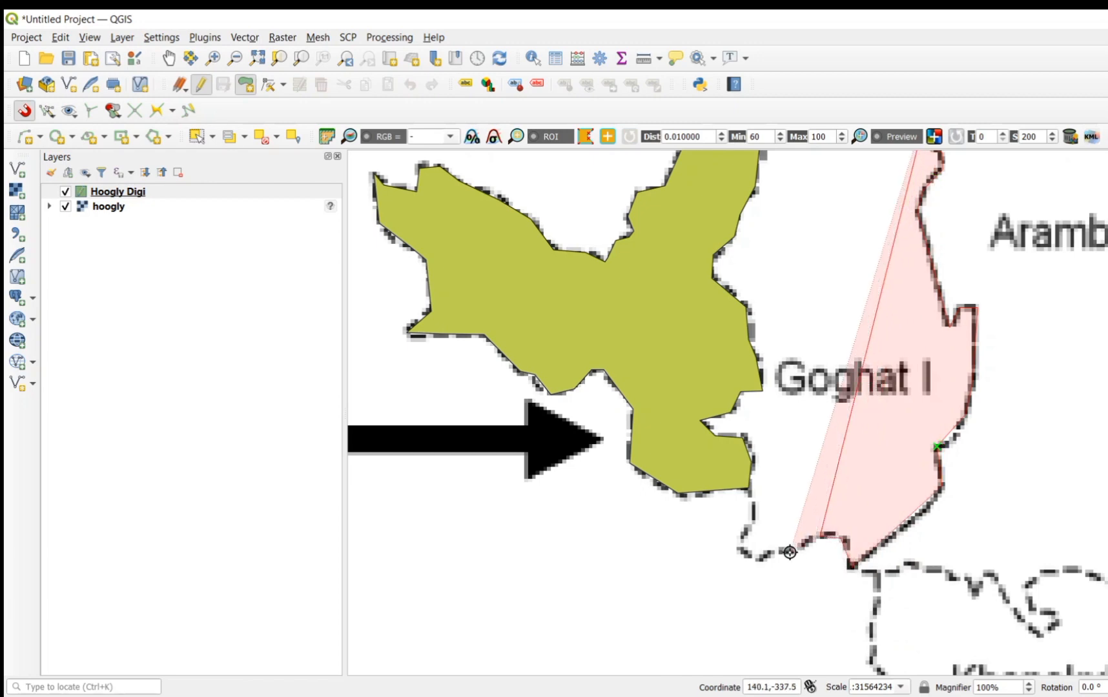
click(795, 549)
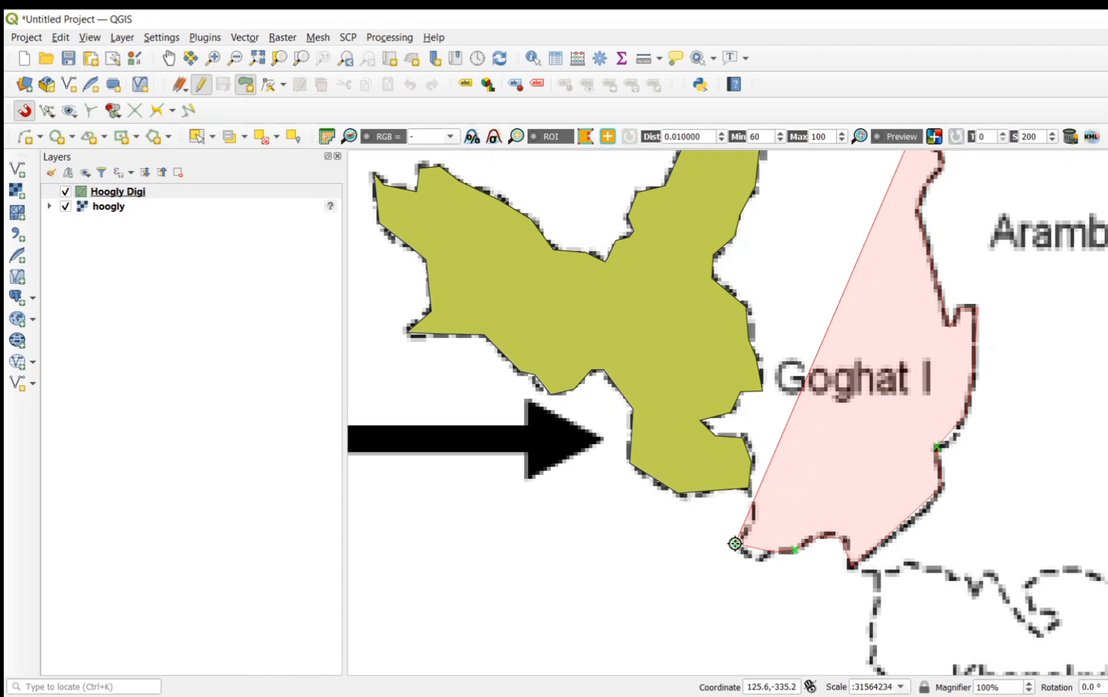
click(735, 543)
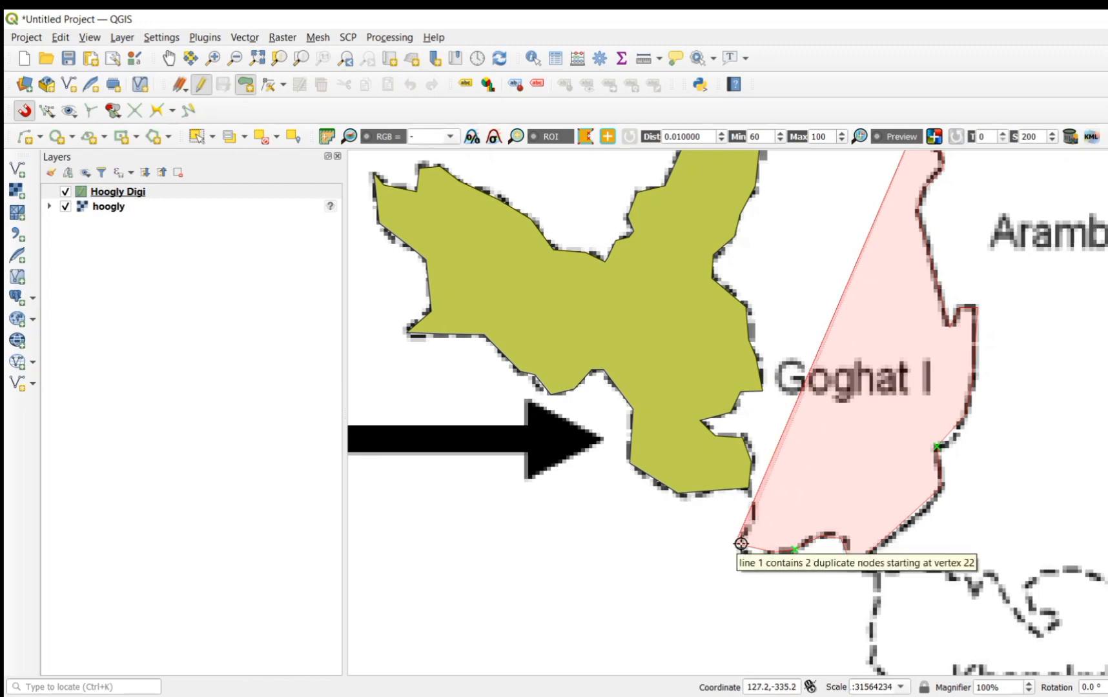
key(BackSpace)
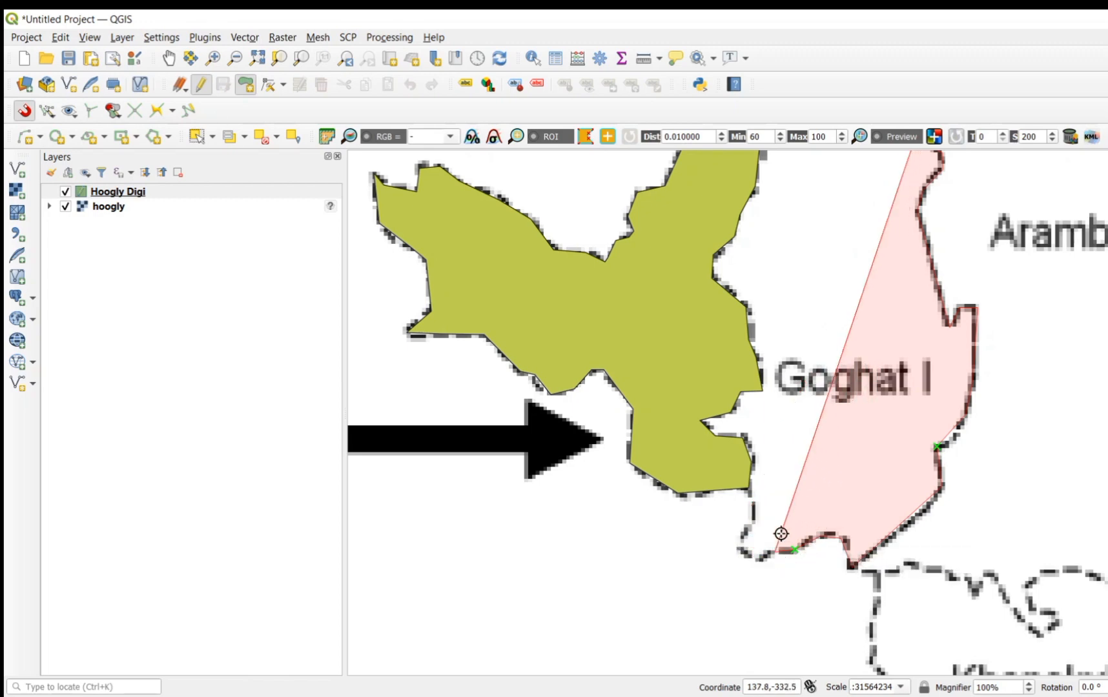
click(739, 548)
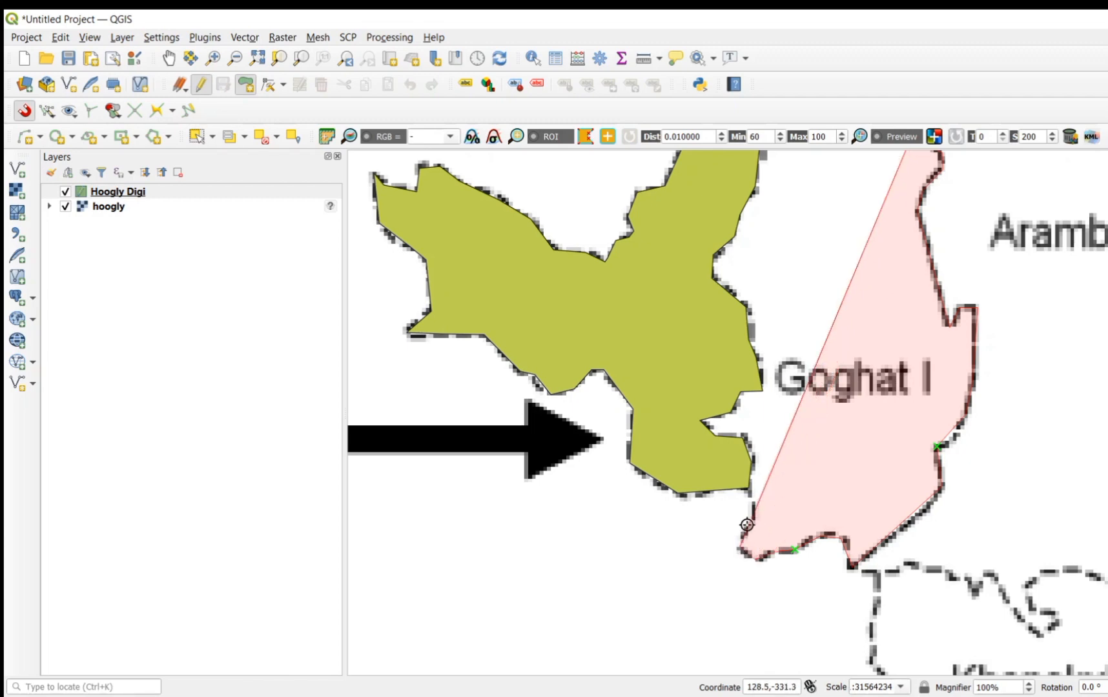
click(746, 488)
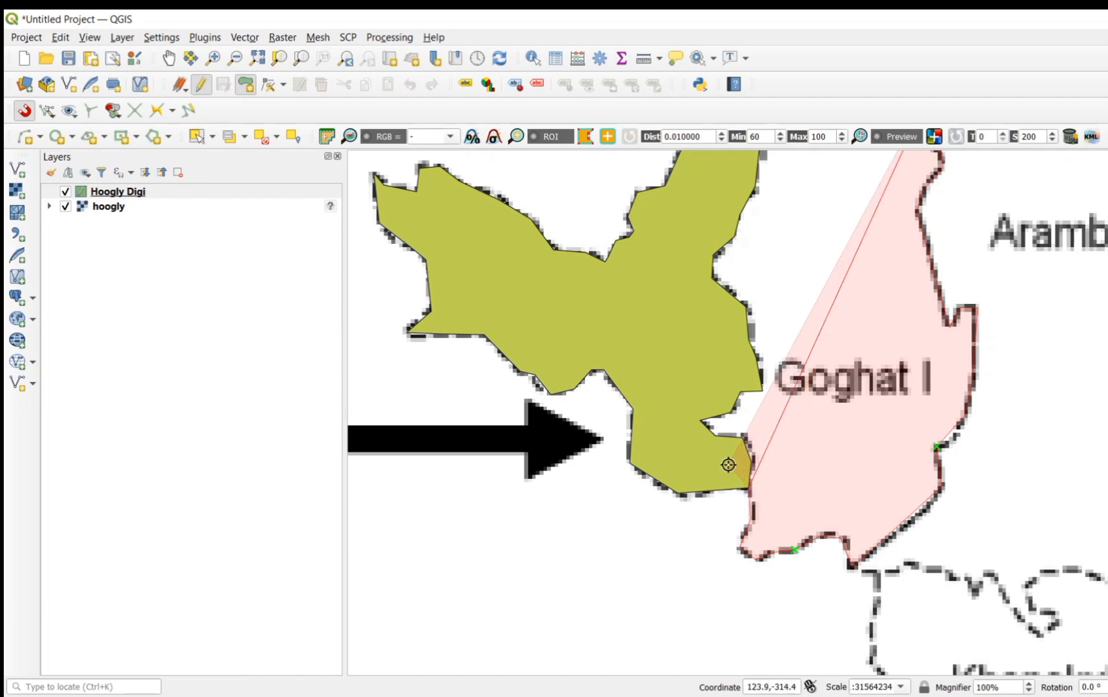
Step: Carry the Goghat I polygon north with loose vertices inside Goghat II, overlapping the shared boundary and replacing the misplaced vertex
click(705, 455)
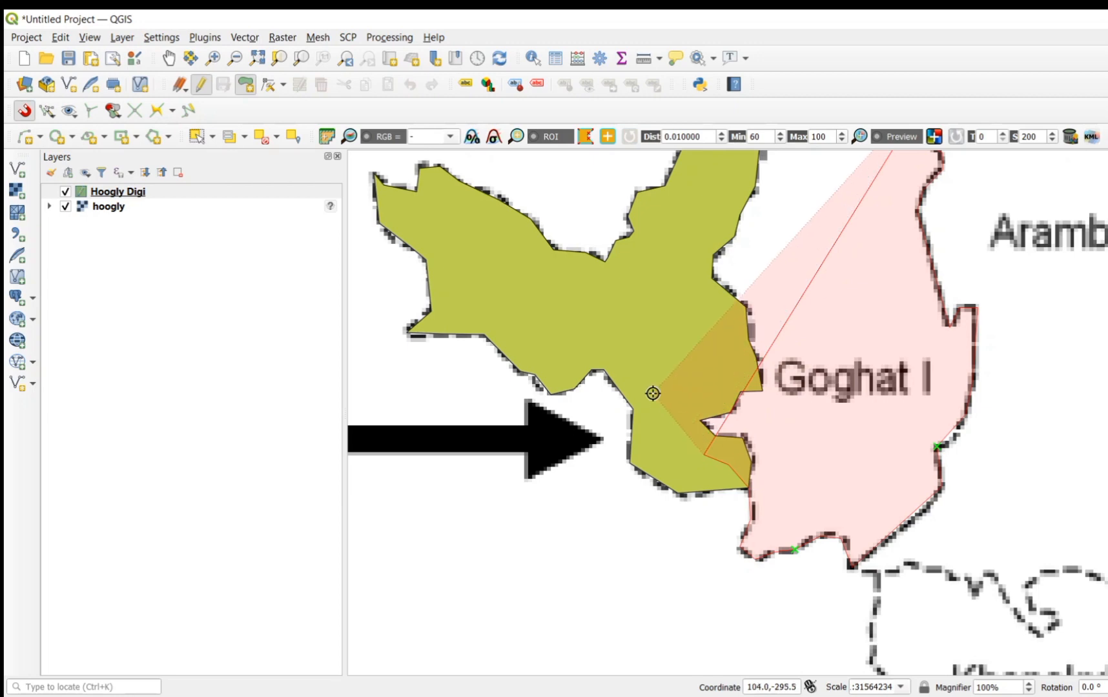
click(720, 375)
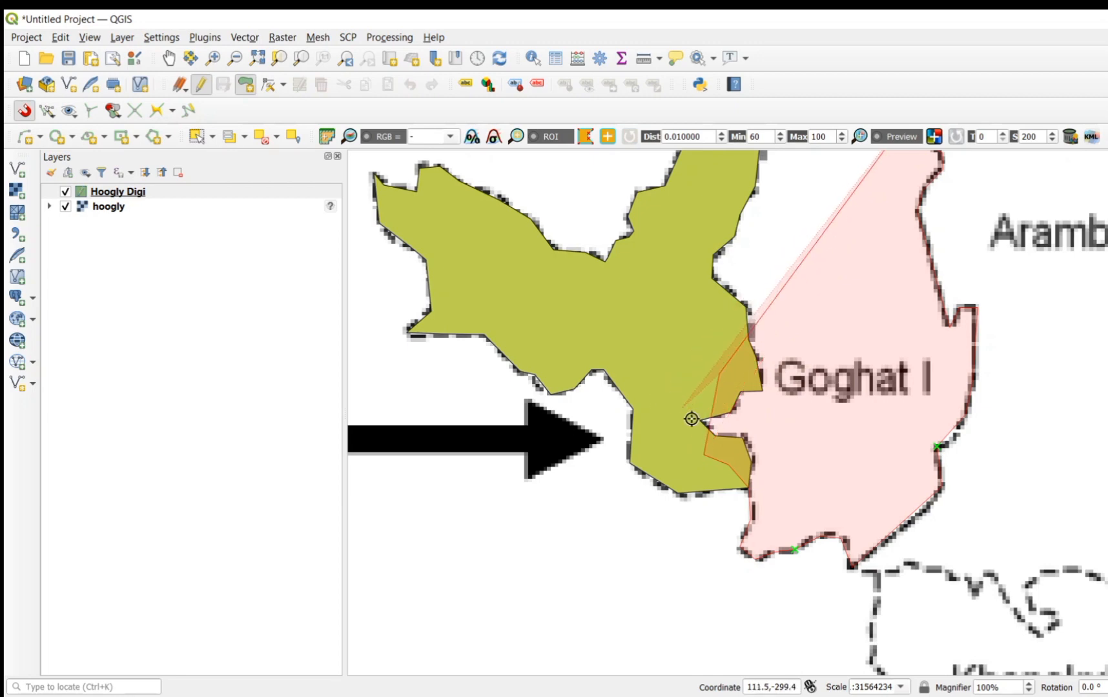
key(BackSpace)
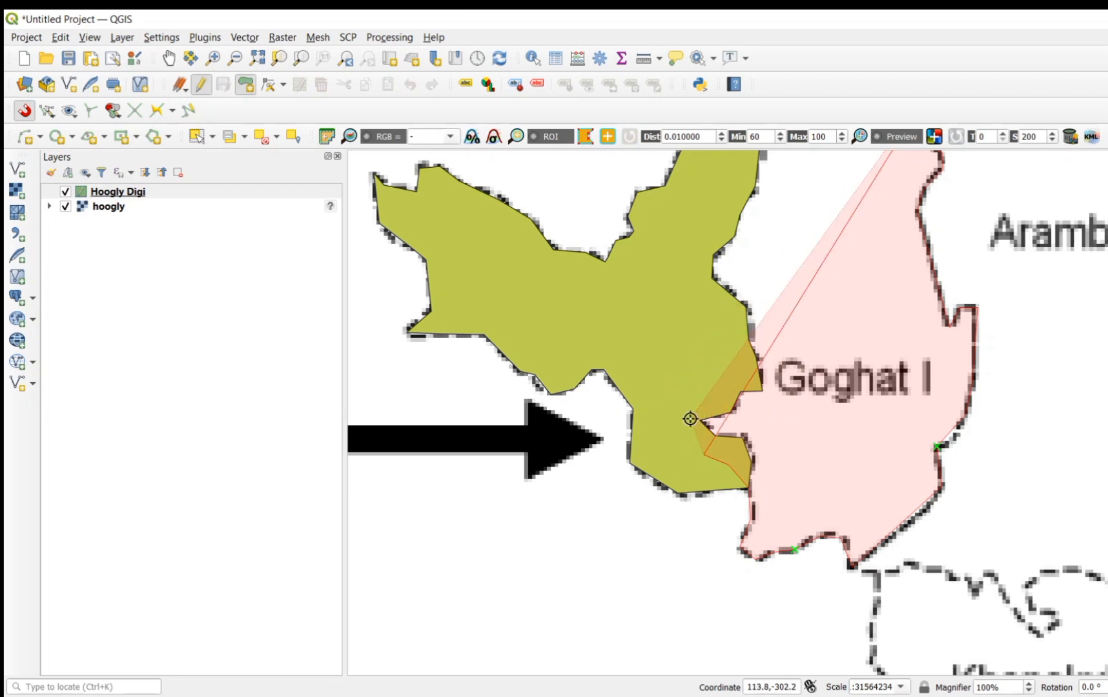
click(675, 411)
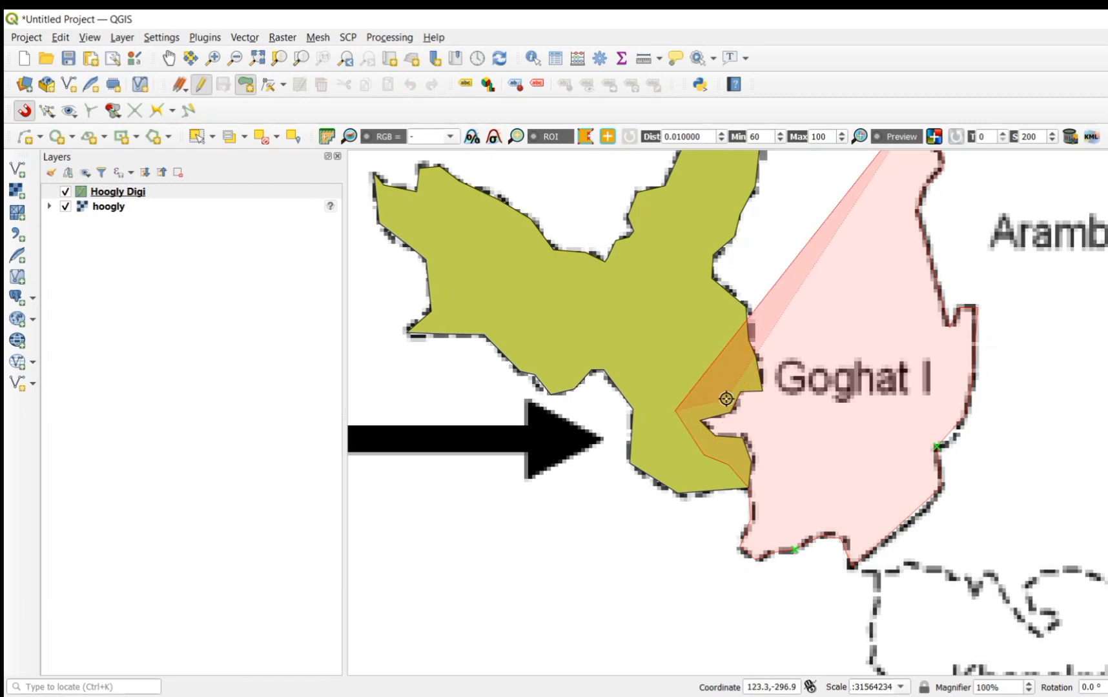
click(726, 355)
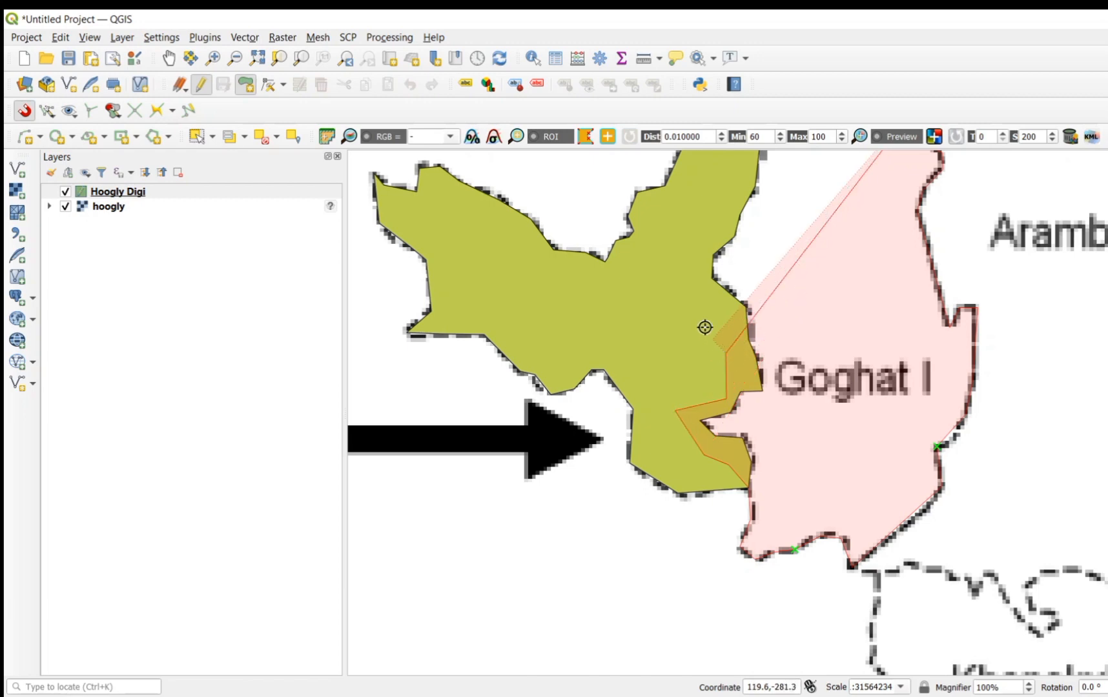
click(684, 300)
click(703, 195)
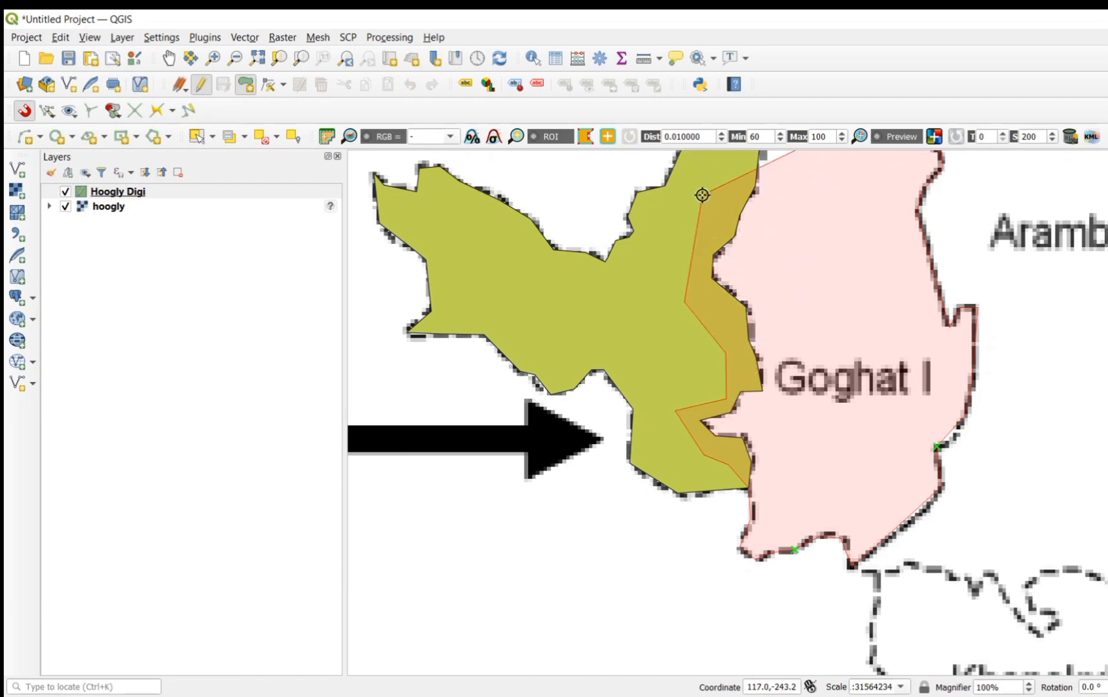
Step: Extend the overlap through Goghat II's northern part and eastern spur, and finish the Goghat I polygon at its starting tip
key(Up)
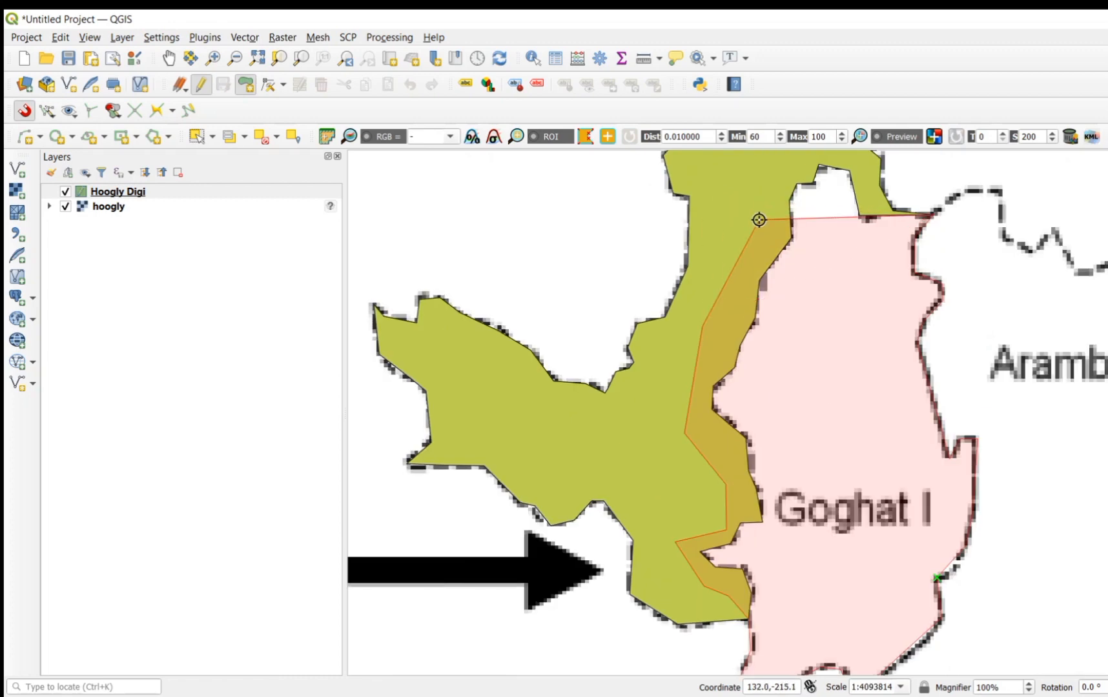
click(798, 156)
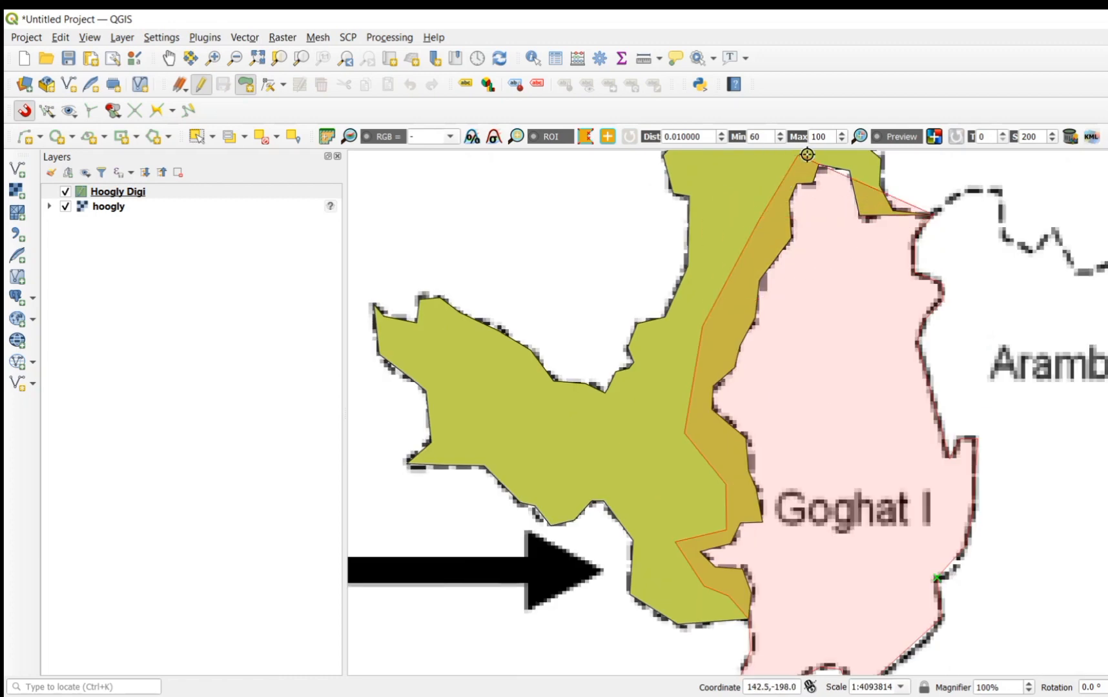
click(857, 161)
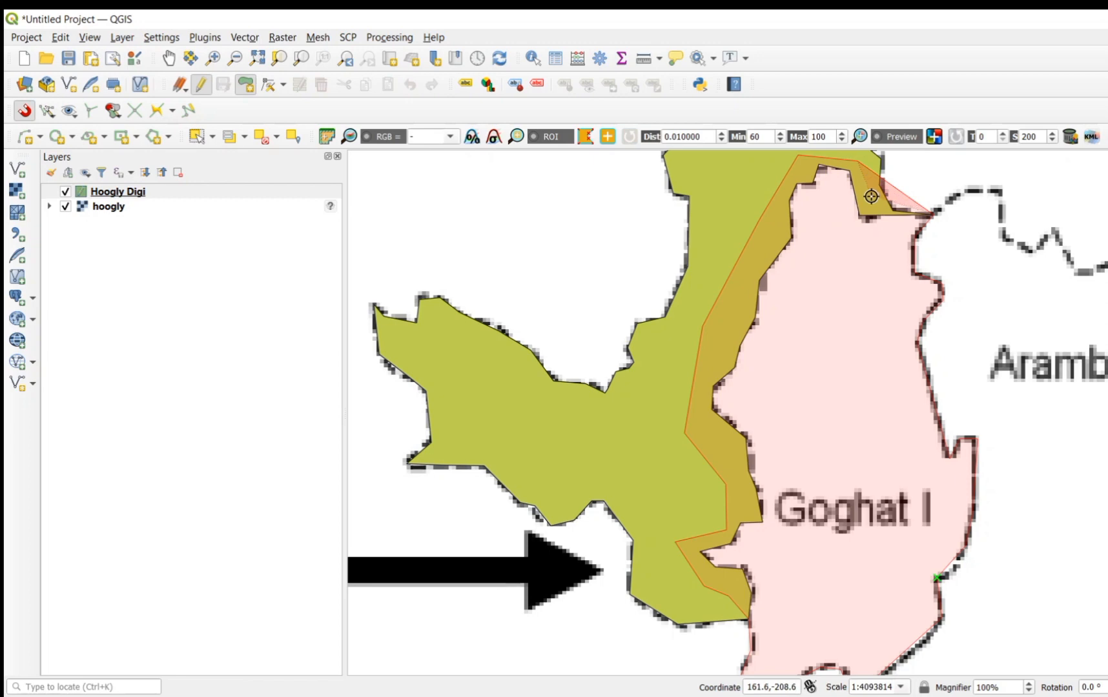
click(876, 207)
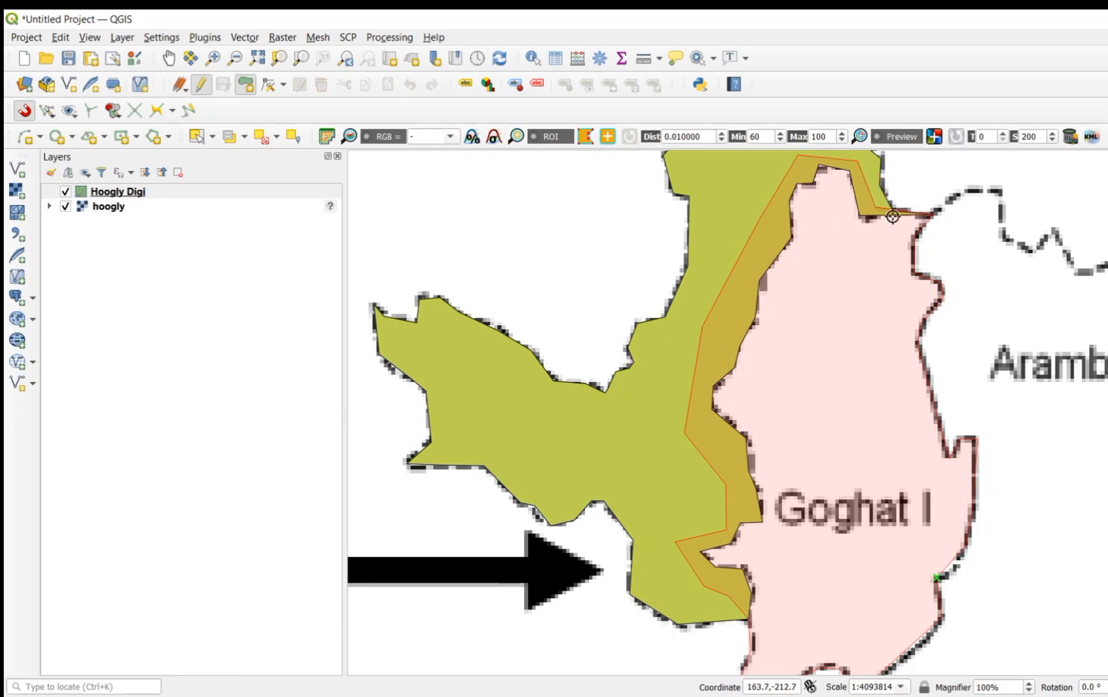
right_click(931, 216)
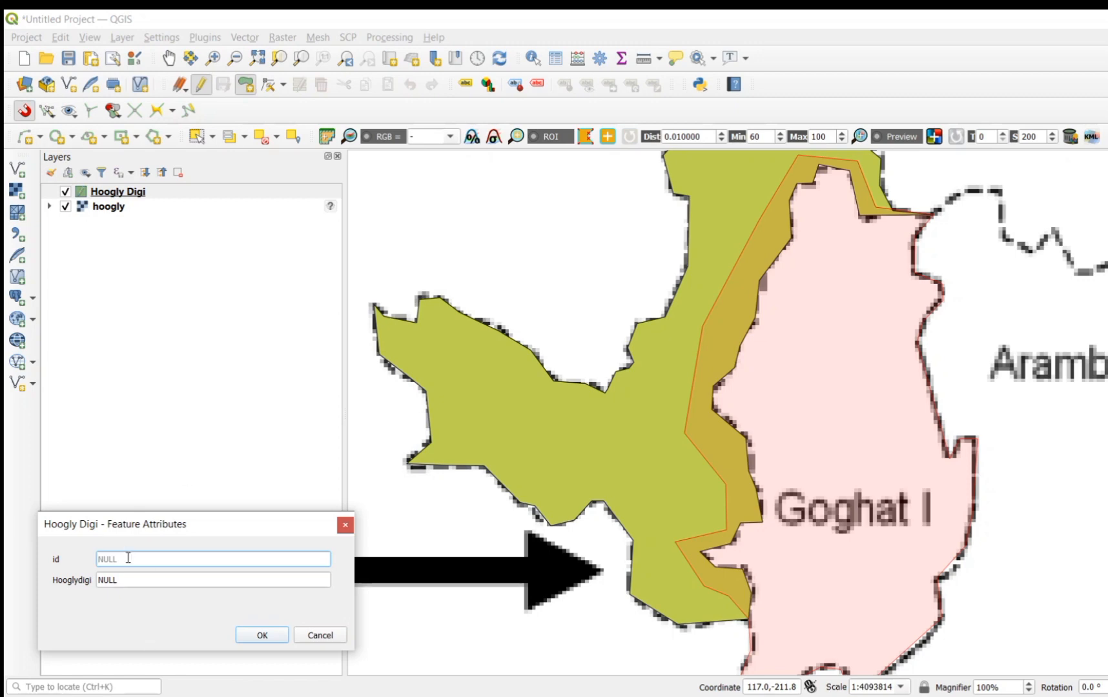
Step: Give the new polygon the id 2 and the Hooglydigi value Goghat I, and accept the feature attributes
text(2)
click(101, 577)
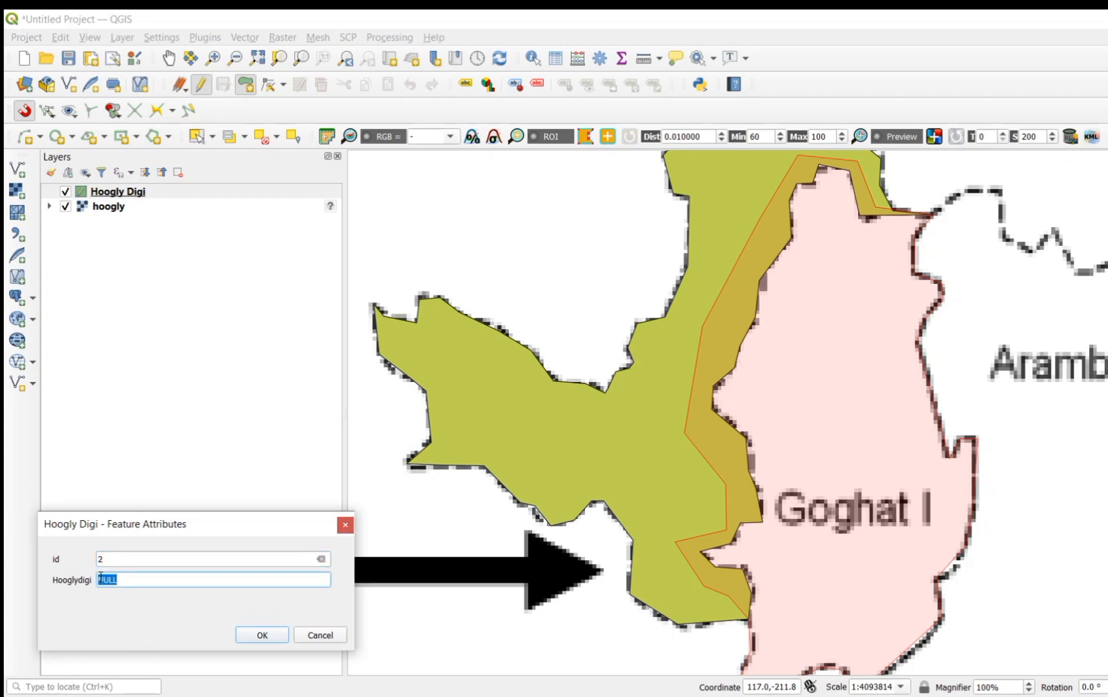
text(Goghat I)
click(260, 636)
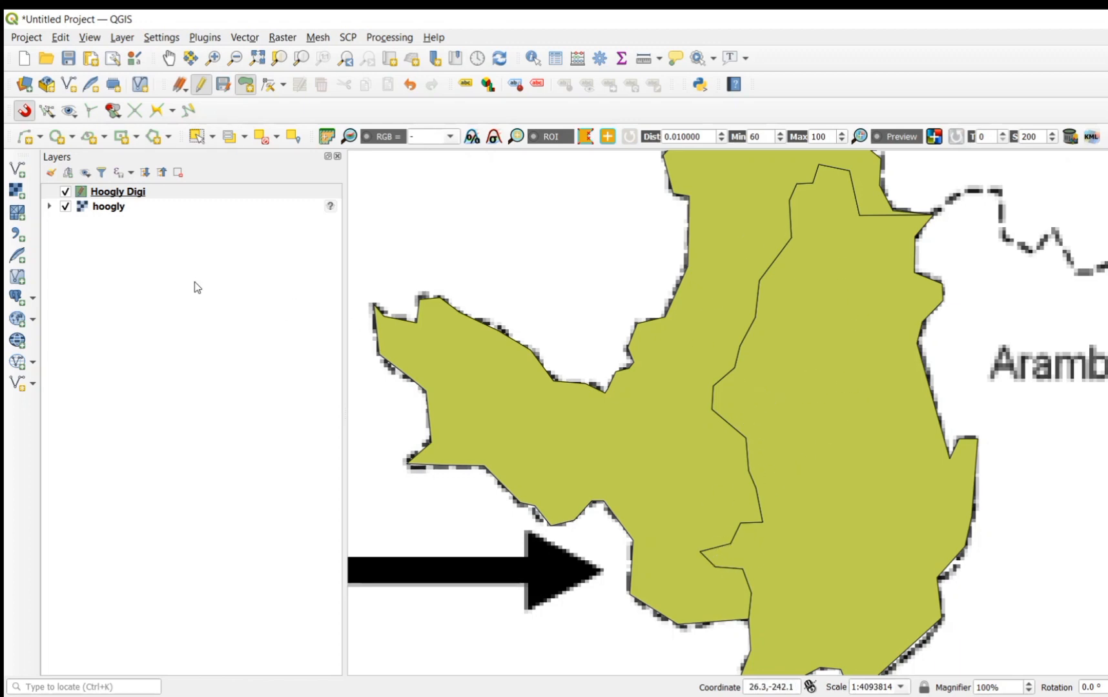
Step: Hide and reshow the Hoogly Digi layer to compare the polygons with the scanned map, and save the layer edits
click(64, 195)
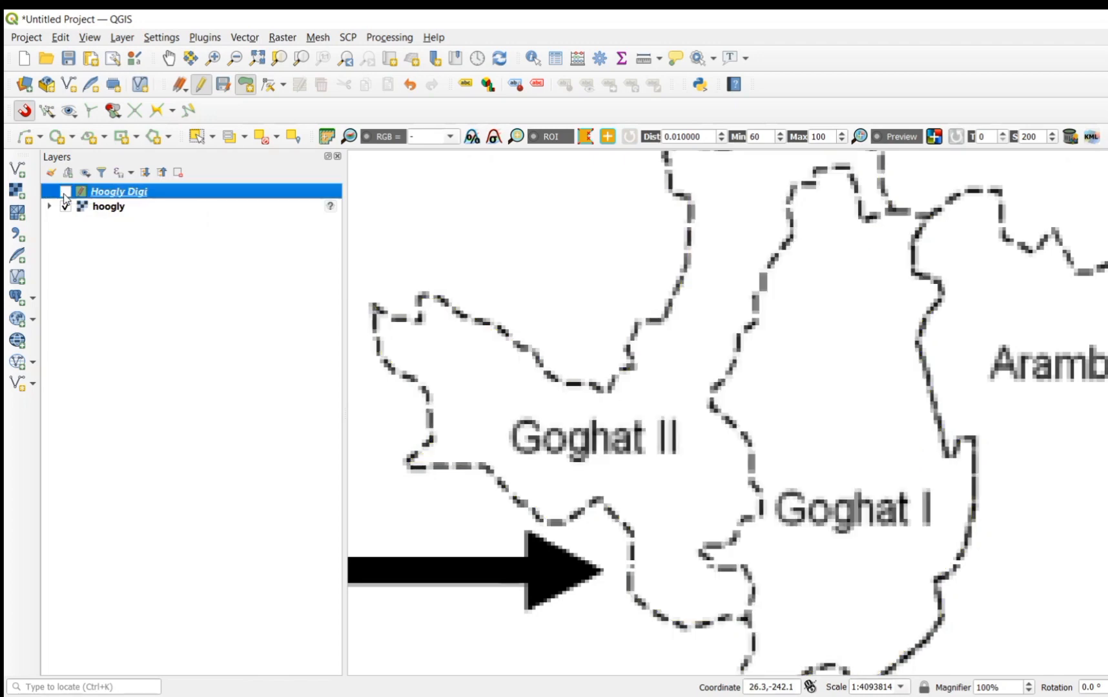
click(65, 192)
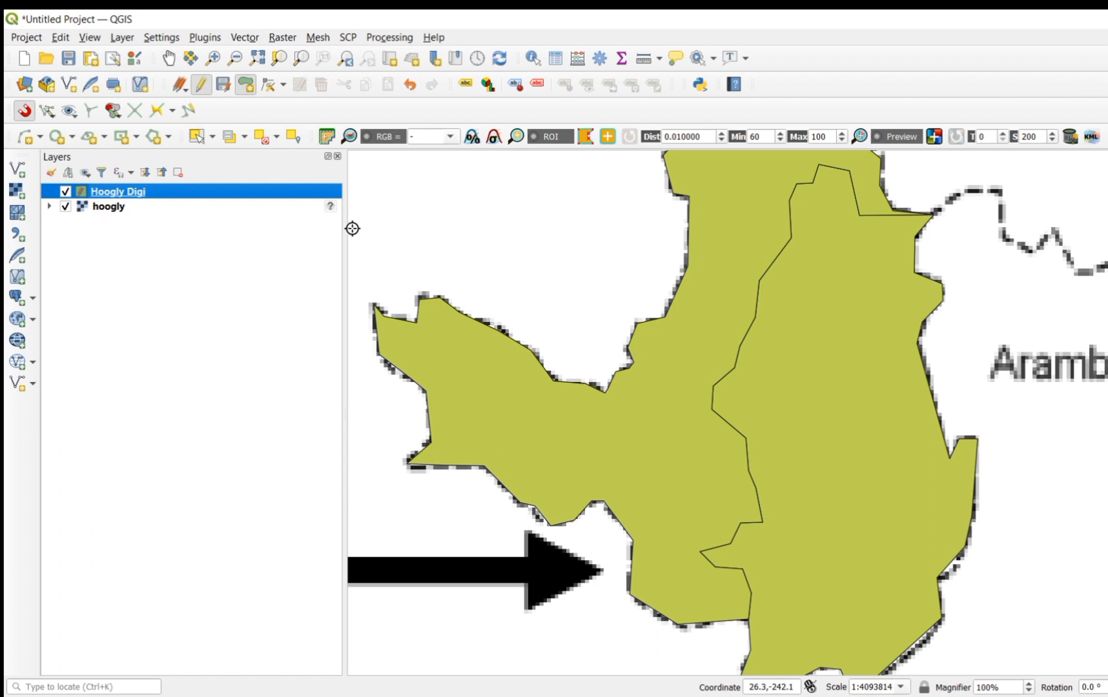
click(24, 112)
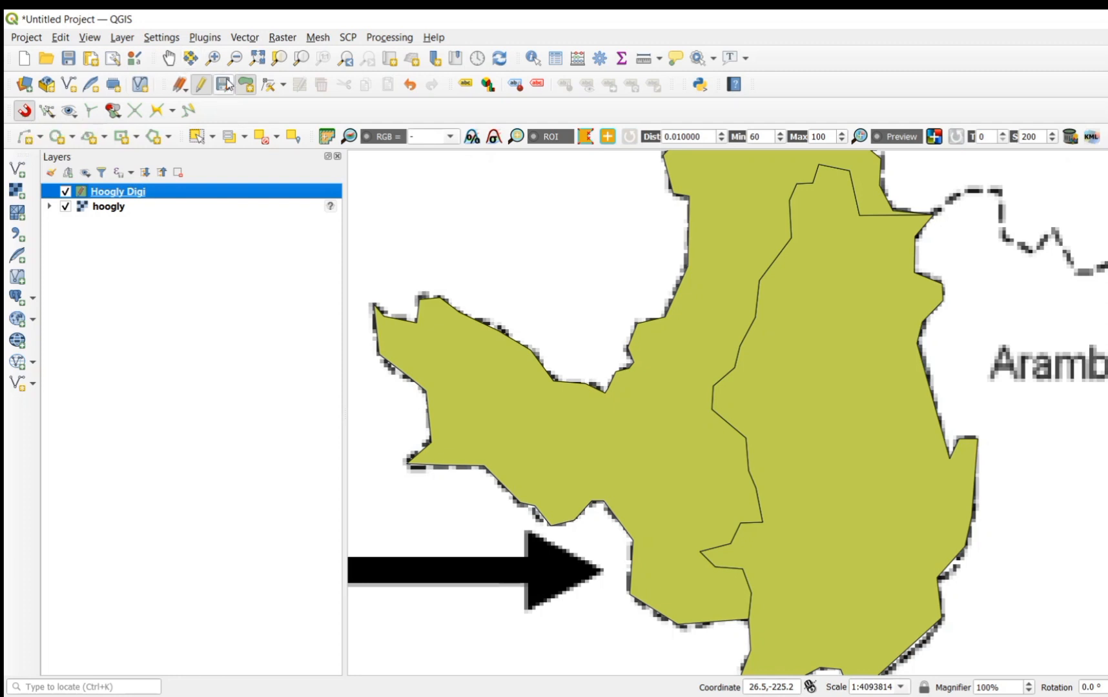
click(223, 86)
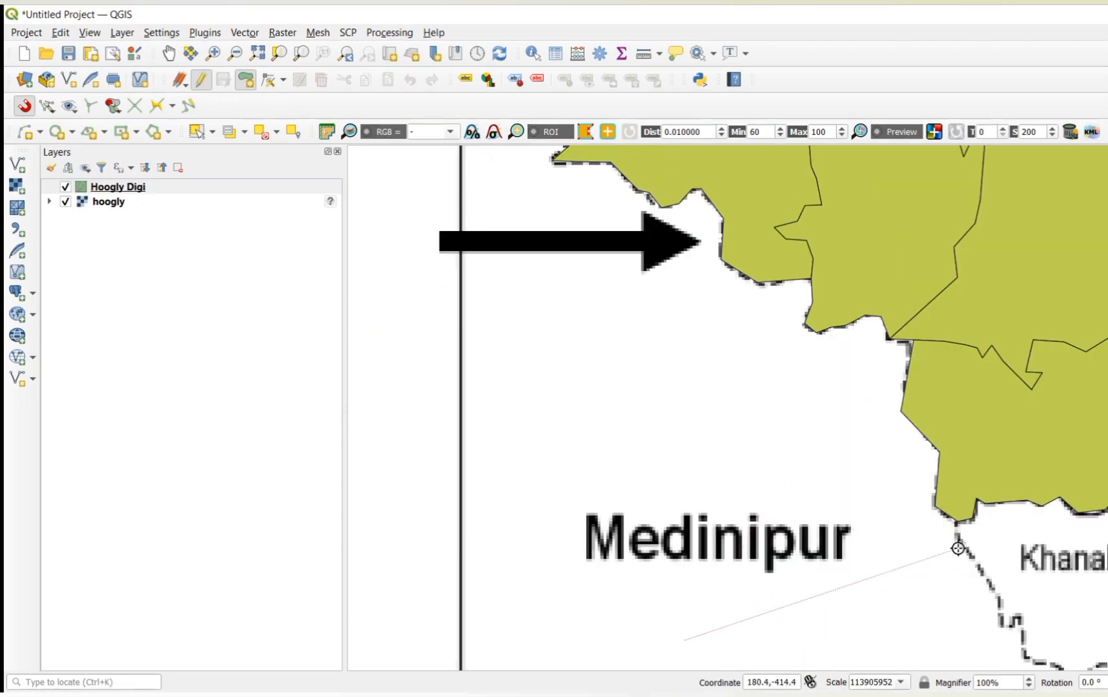
Step: Discard the stray unfinished polygon segment below the Medinipur label
scroll(958, 549, down, 2)
scroll(957, 549, up, 2)
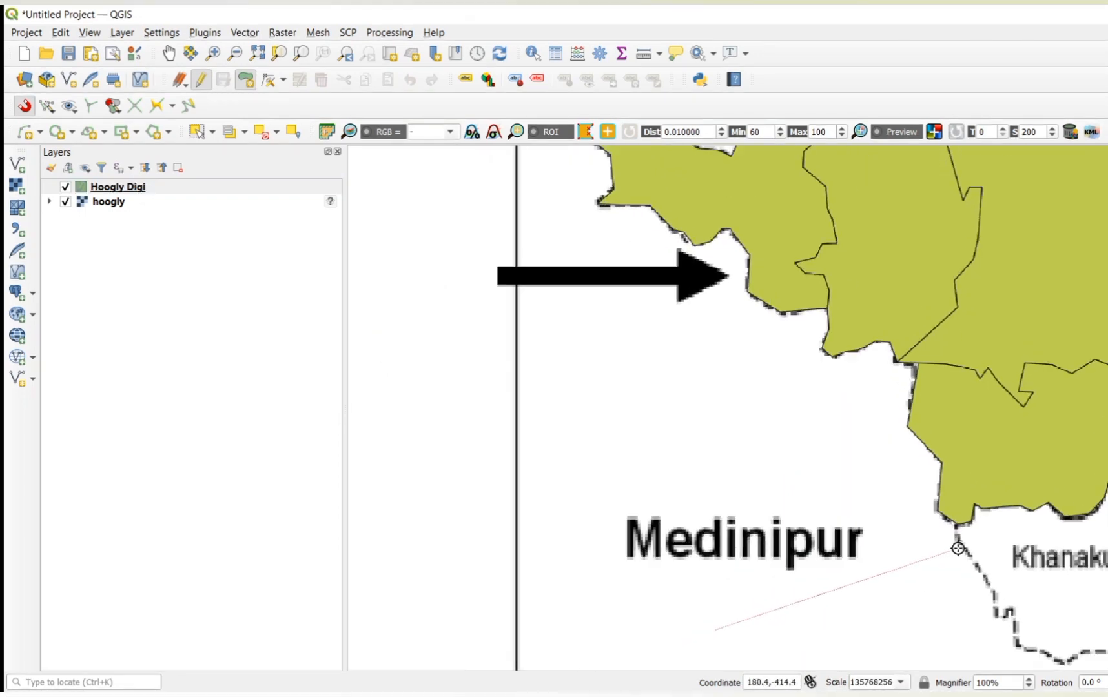
scroll(958, 548, up, 1)
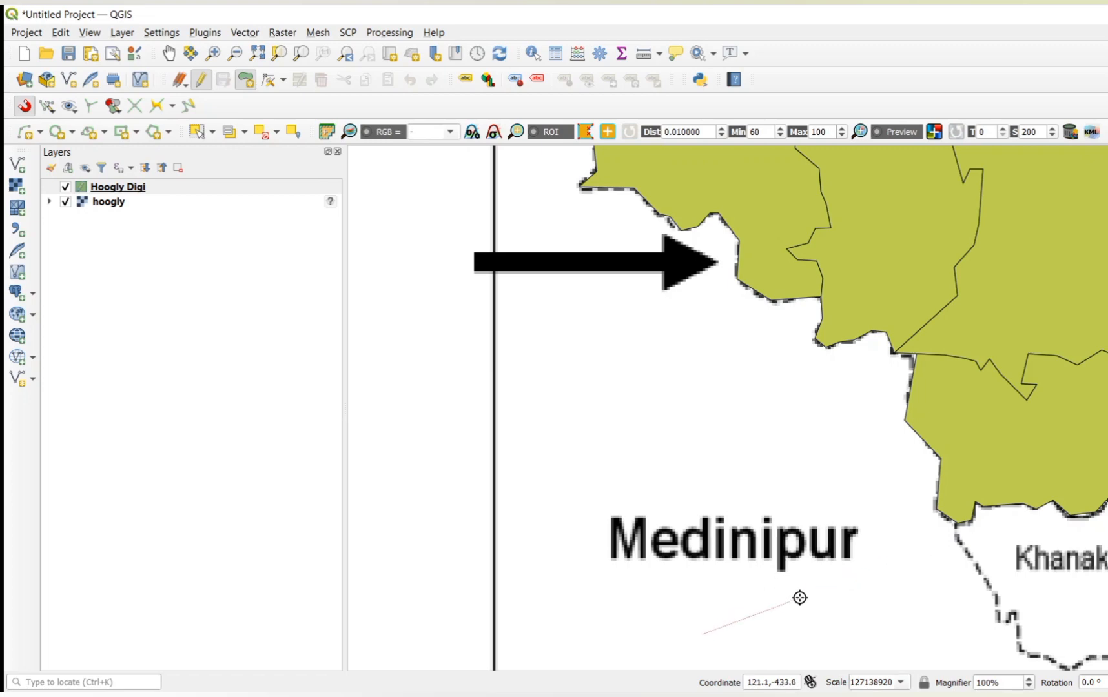
key(Escape)
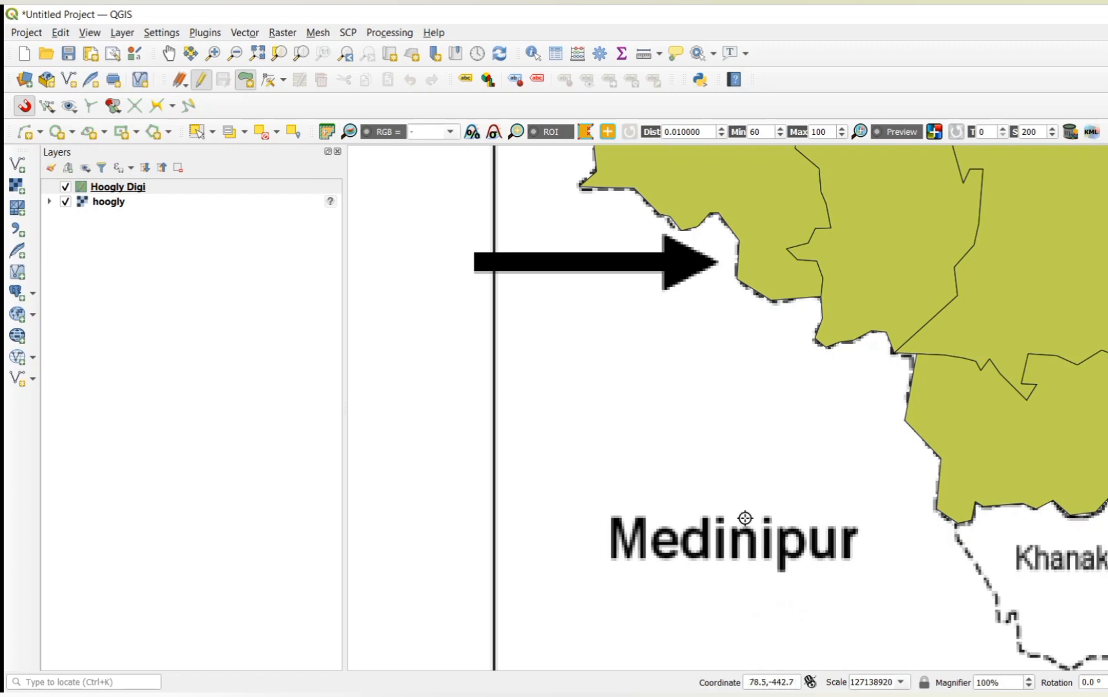
Step: Start a new polygon in the Hoogly Digi layer and trace the southern Khanakul block's dashed southern boundary to its southwestern corner
click(201, 80)
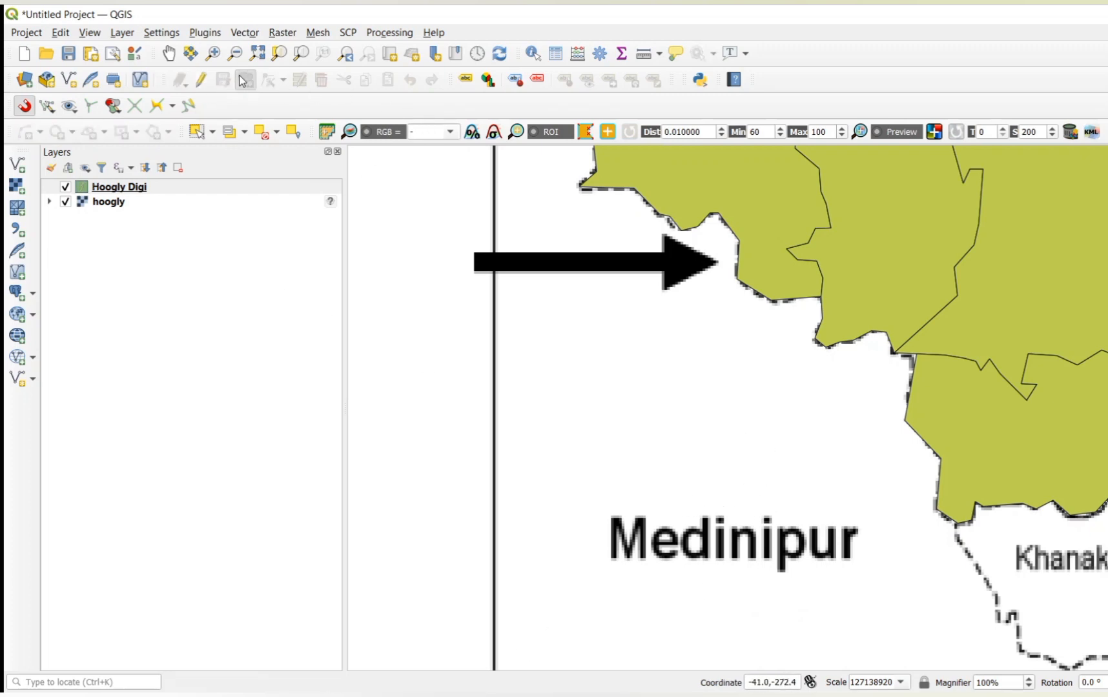
click(201, 81)
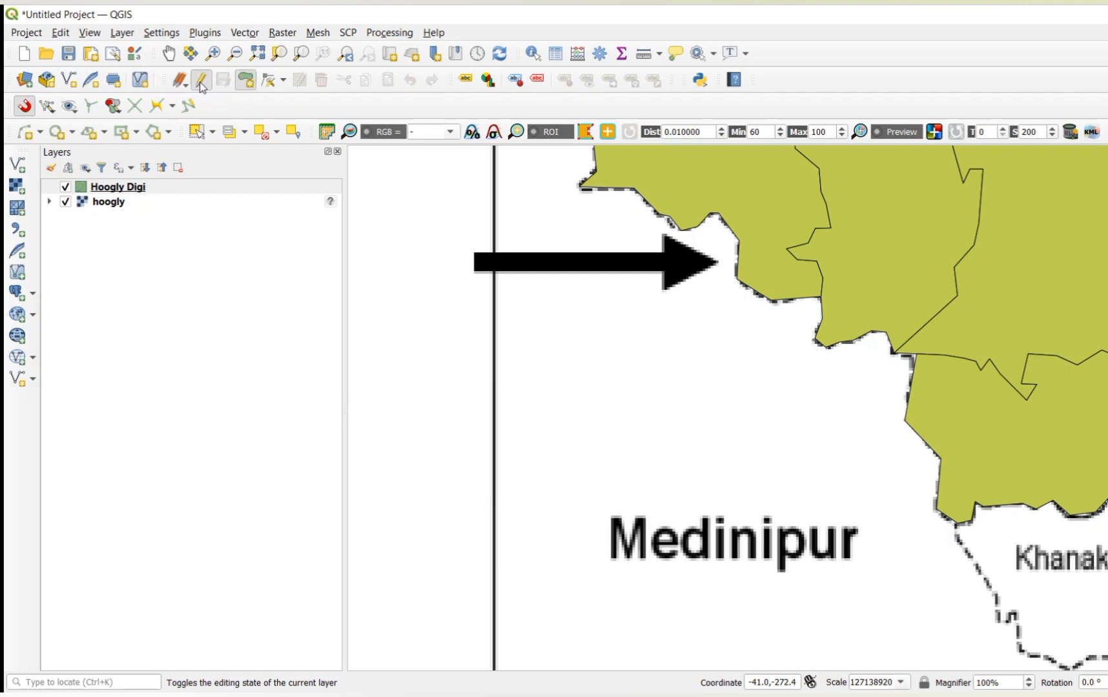
click(251, 80)
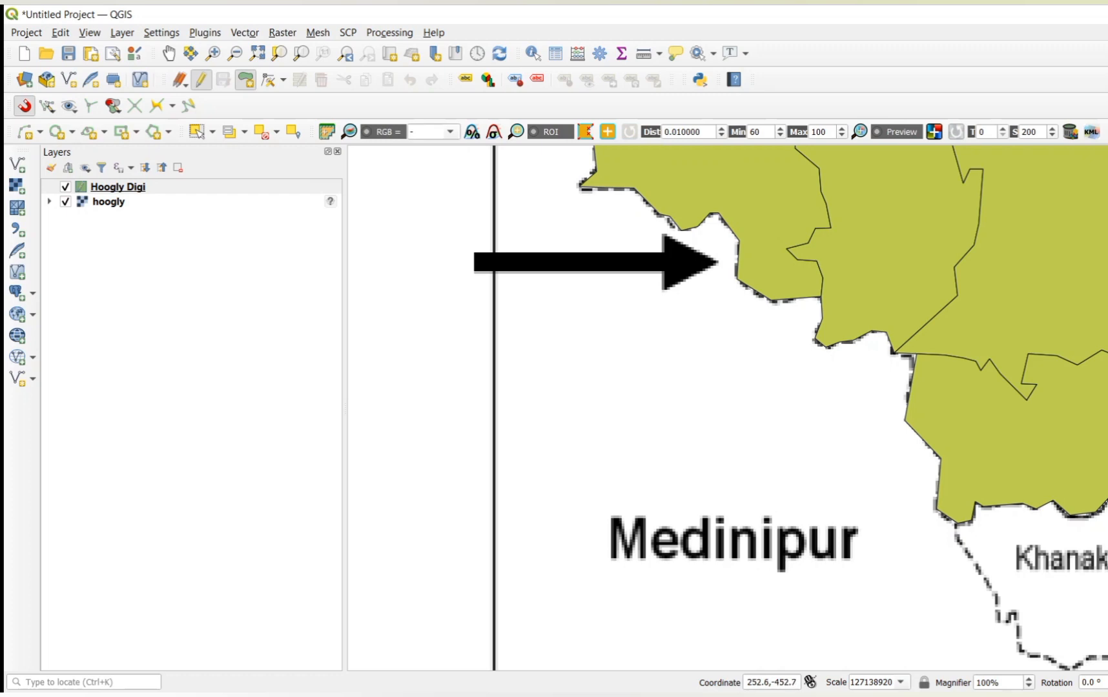
click(1089, 658)
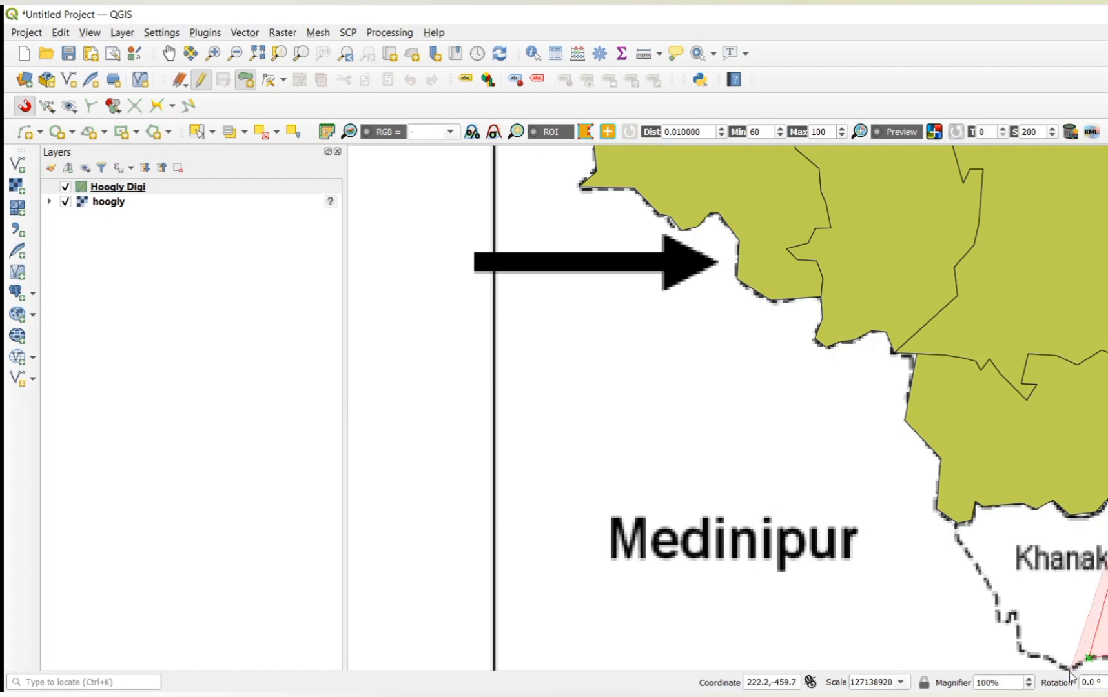
click(1067, 669)
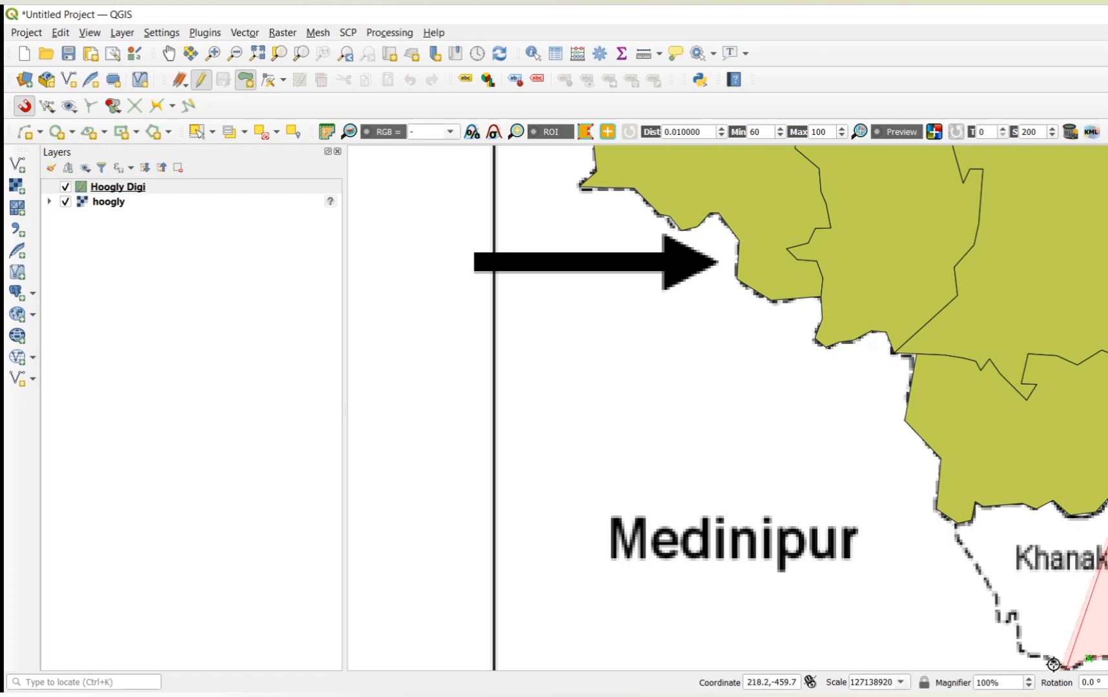
click(1022, 649)
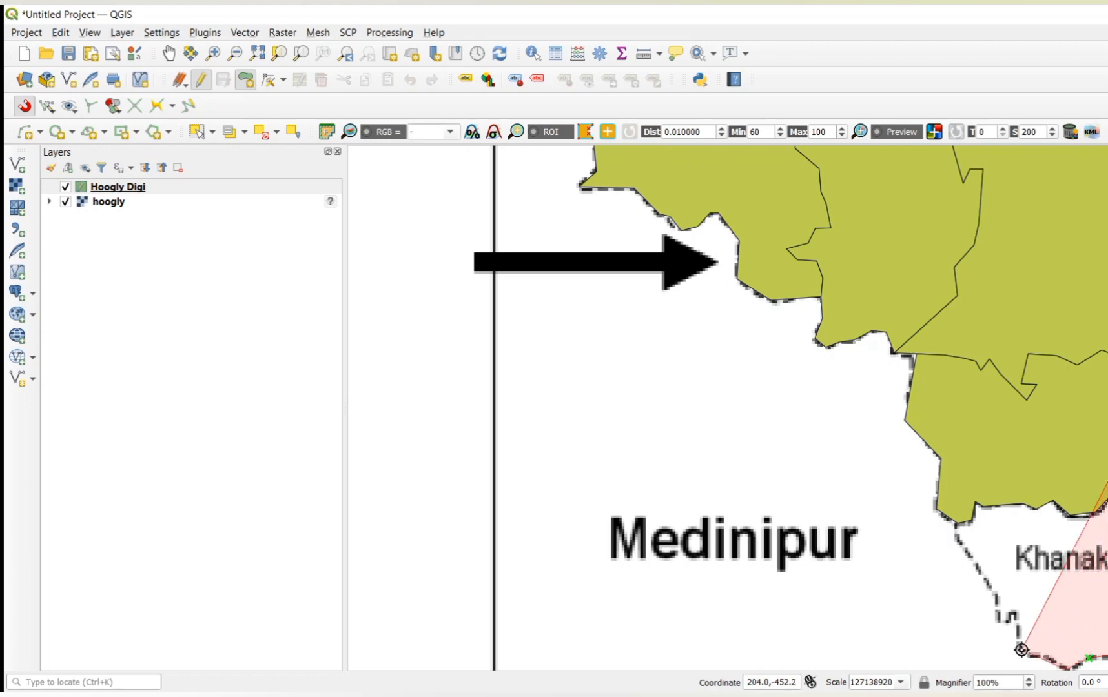
Step: Trace the block's western boundary up to the neighbouring polygon, overlap into that polygon along the shared northern edge, and finish the shape
click(998, 620)
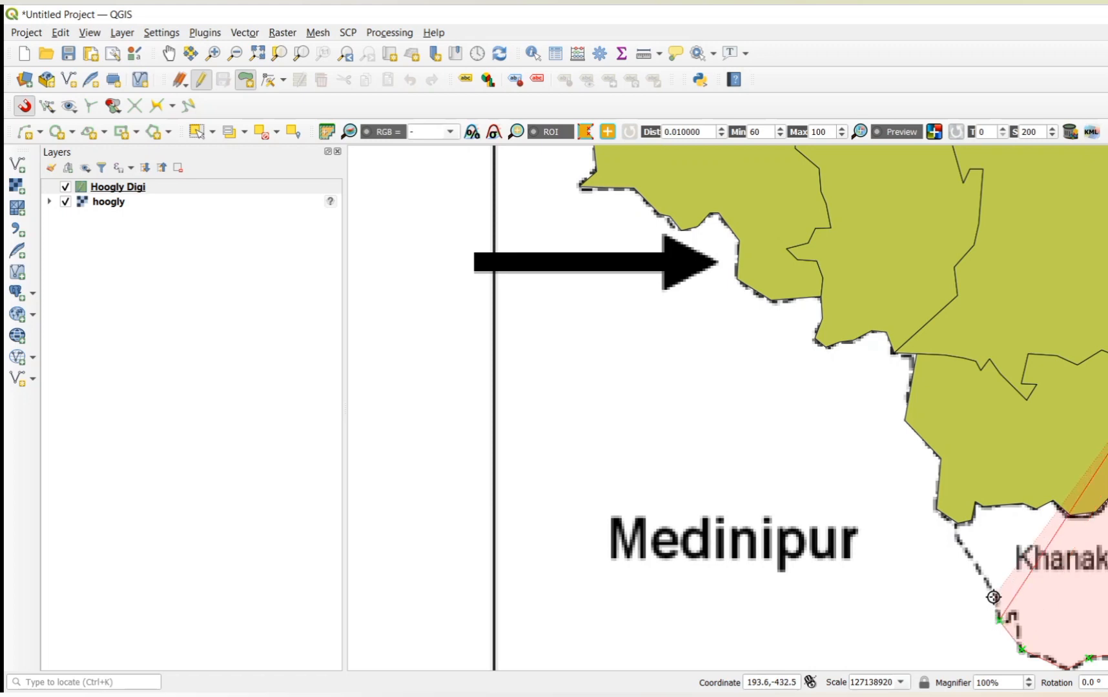
click(994, 593)
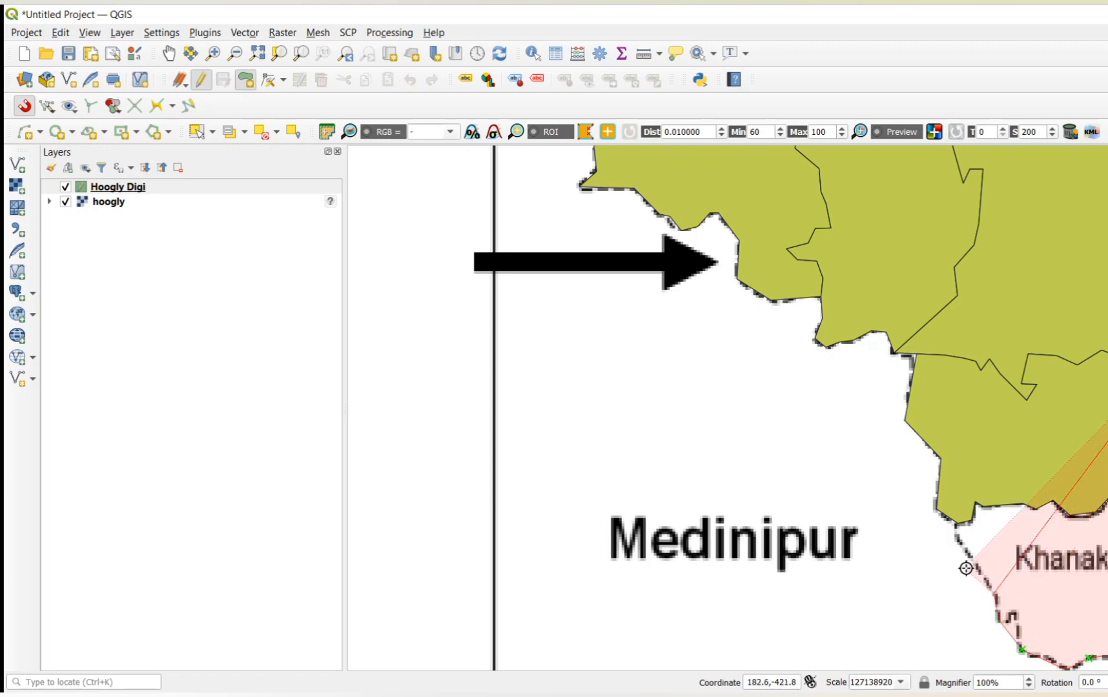
click(957, 522)
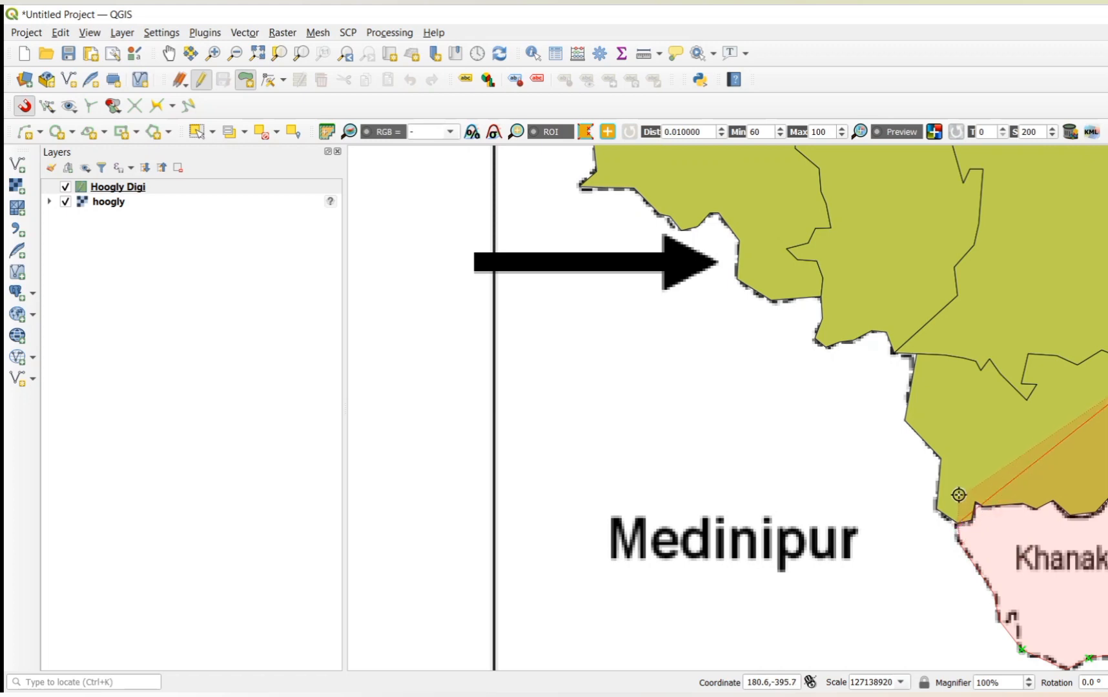
click(959, 495)
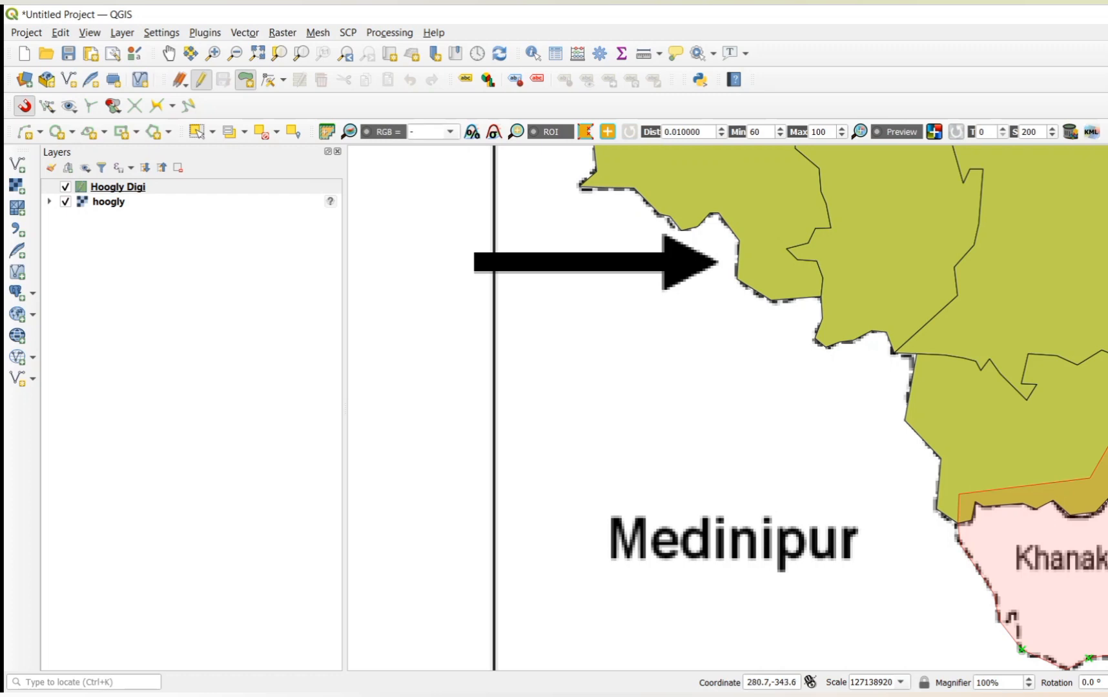
right_click(1107, 373)
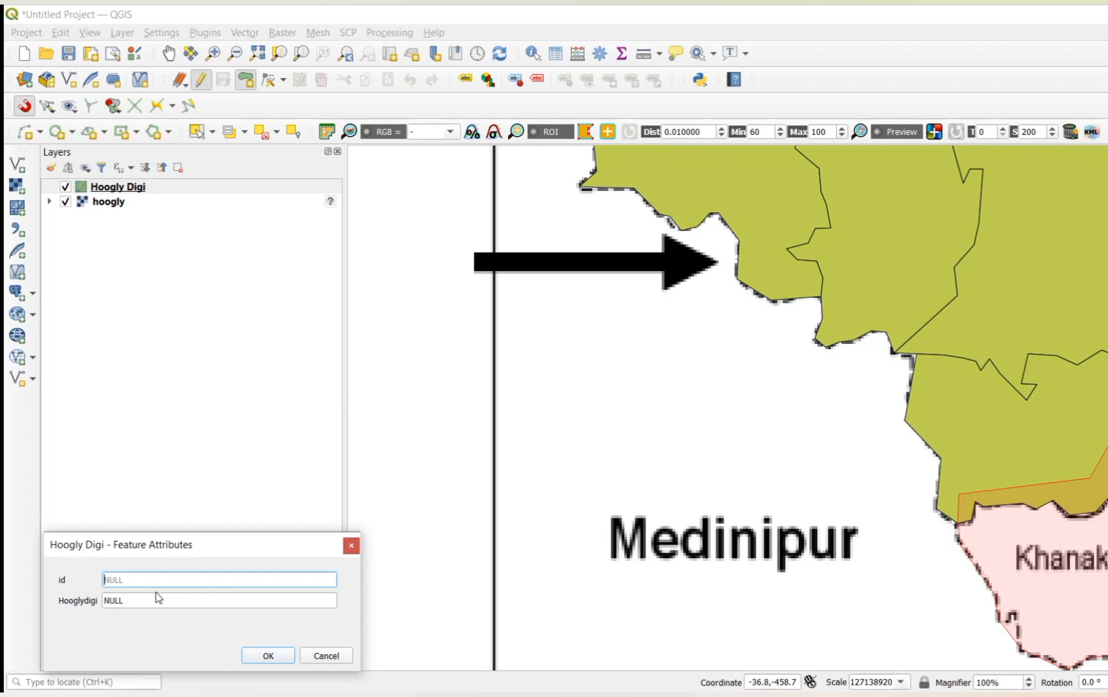
Step: Give the new polygon the id 5 and the Hooglydigi value Khanakul II, and save the layer edits
text(5)
click(126, 600)
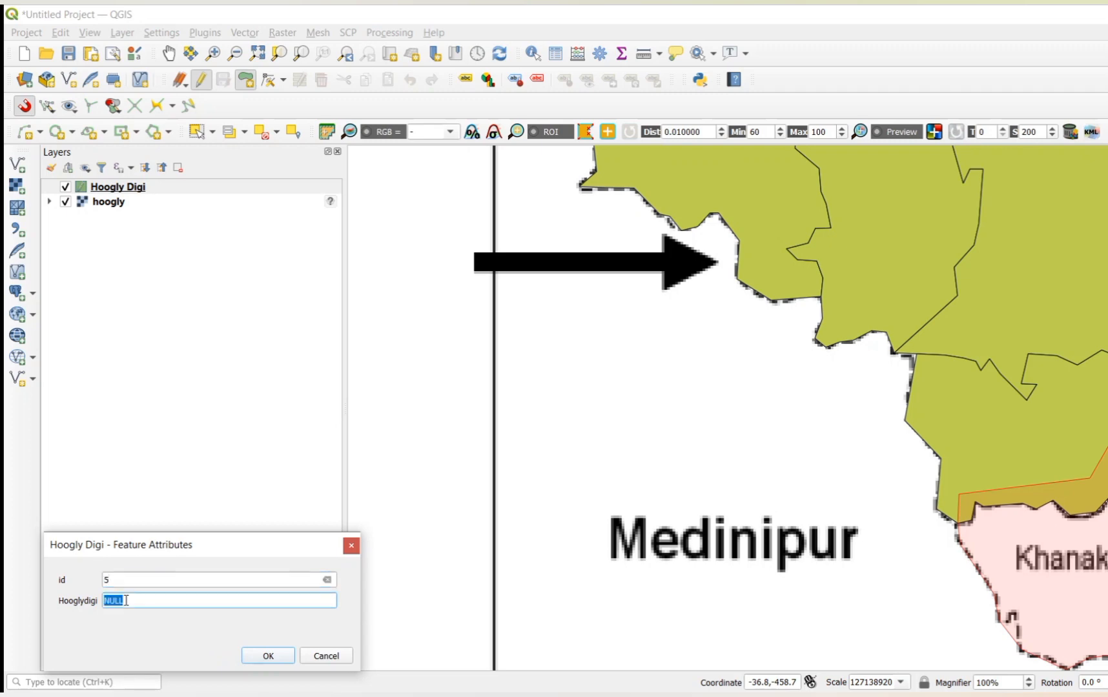
text(Khanakul II)
click(266, 657)
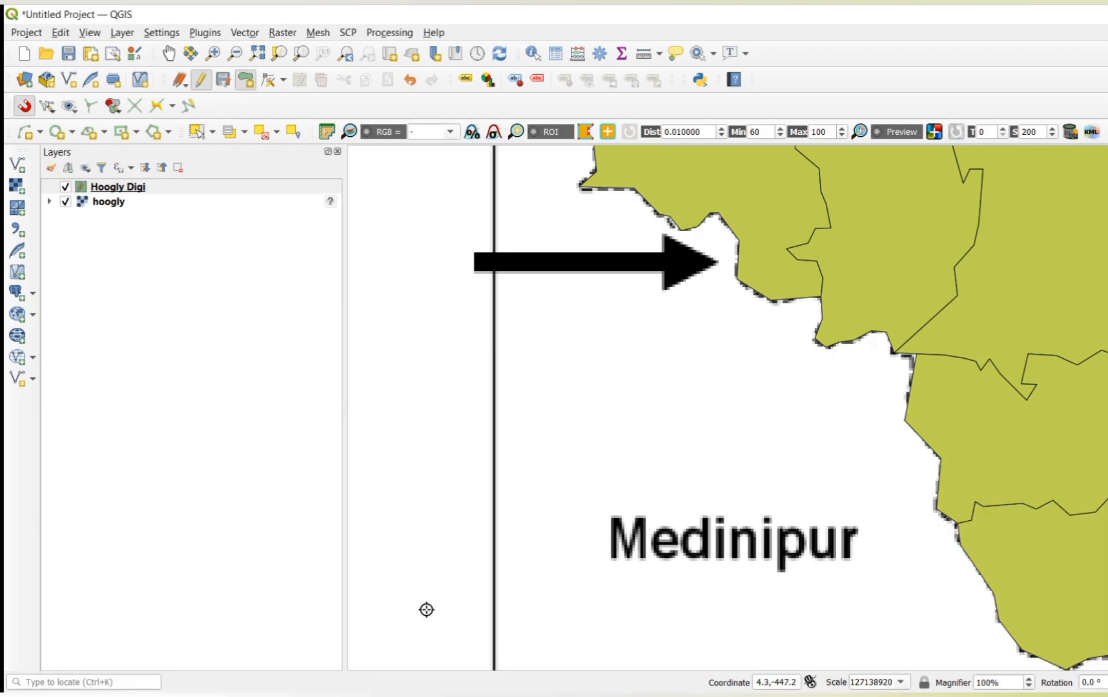
click(222, 83)
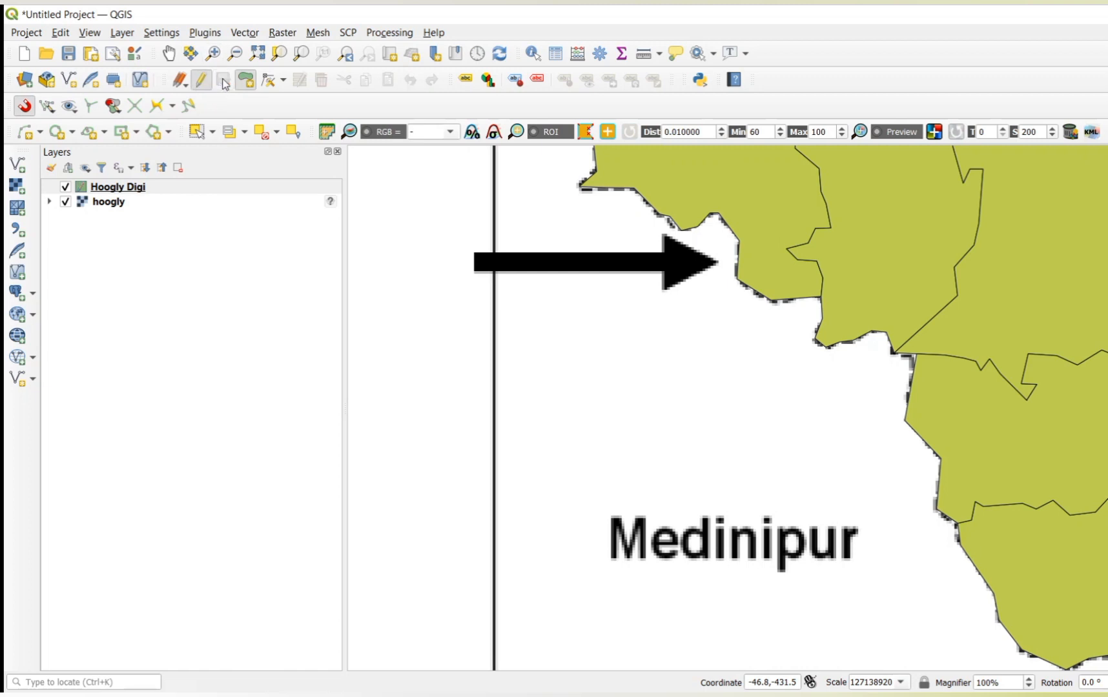
Step: Hide the scanned hoogly map layer to leave only the digitised block polygons displayed
click(168, 54)
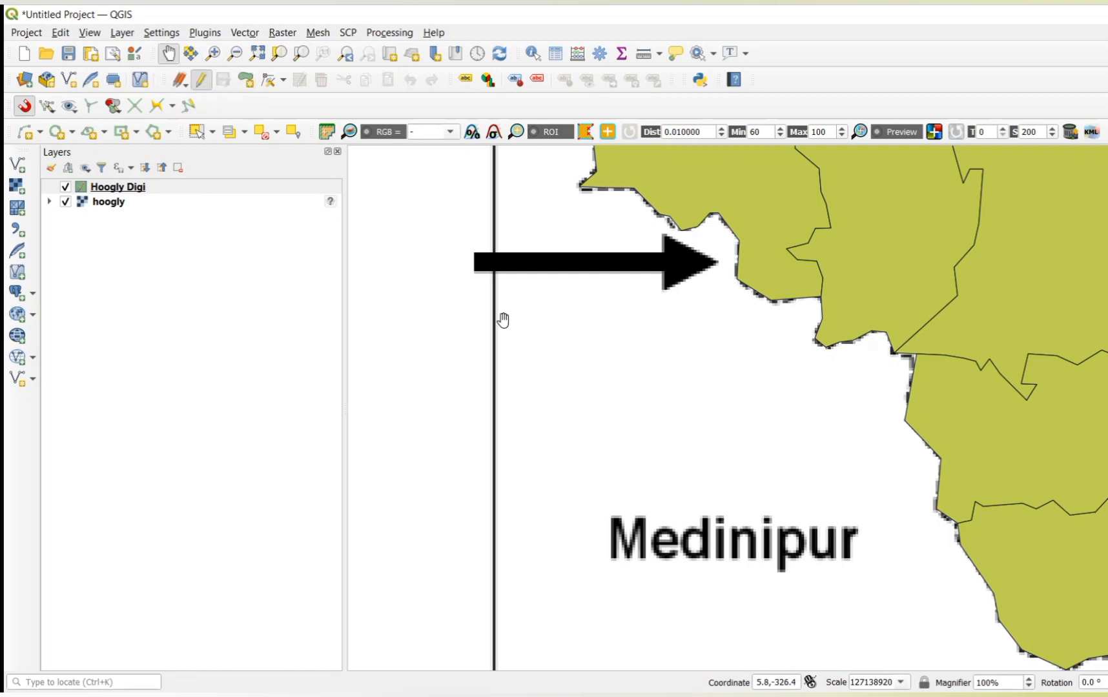
scroll(781, 435, down, 1)
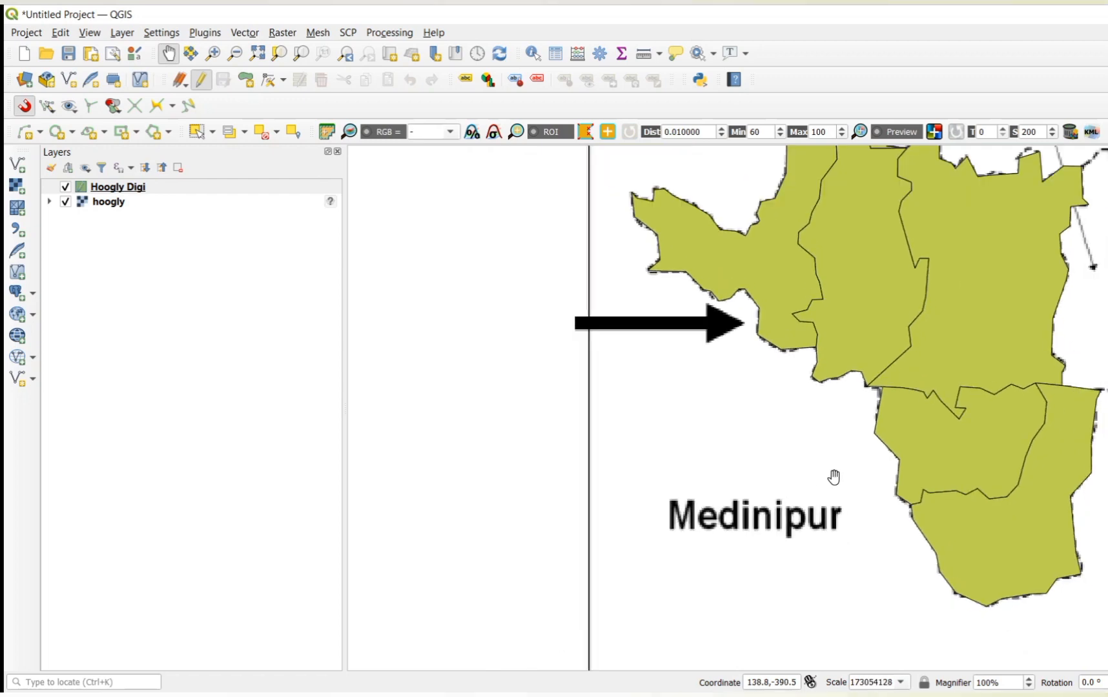
scroll(833, 474, down, 1)
drag(873, 425, 615, 491)
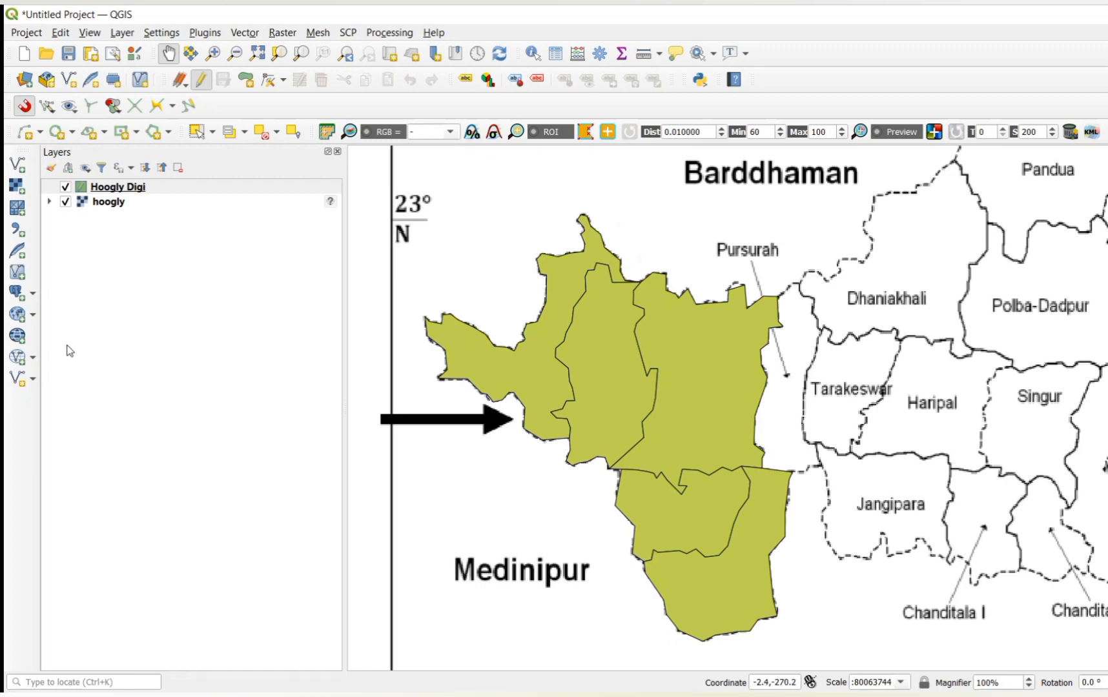
click(66, 202)
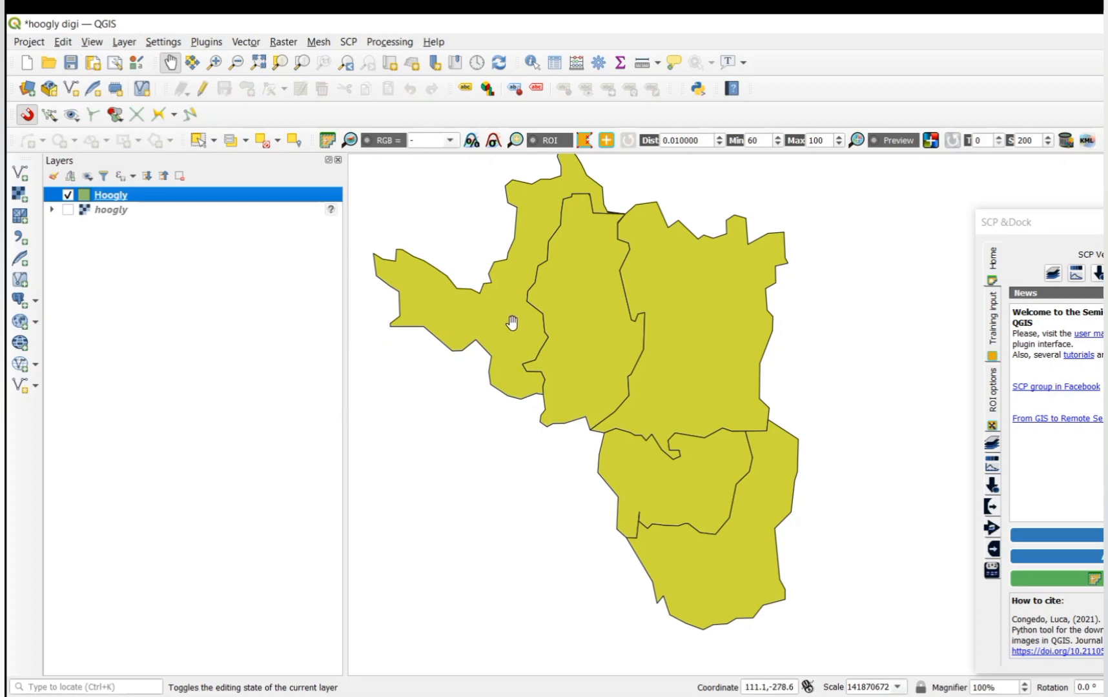
Step: Turn on single labels for the Hoogly layer using the hooglydigi field, and apply them to the map
right_click(243, 196)
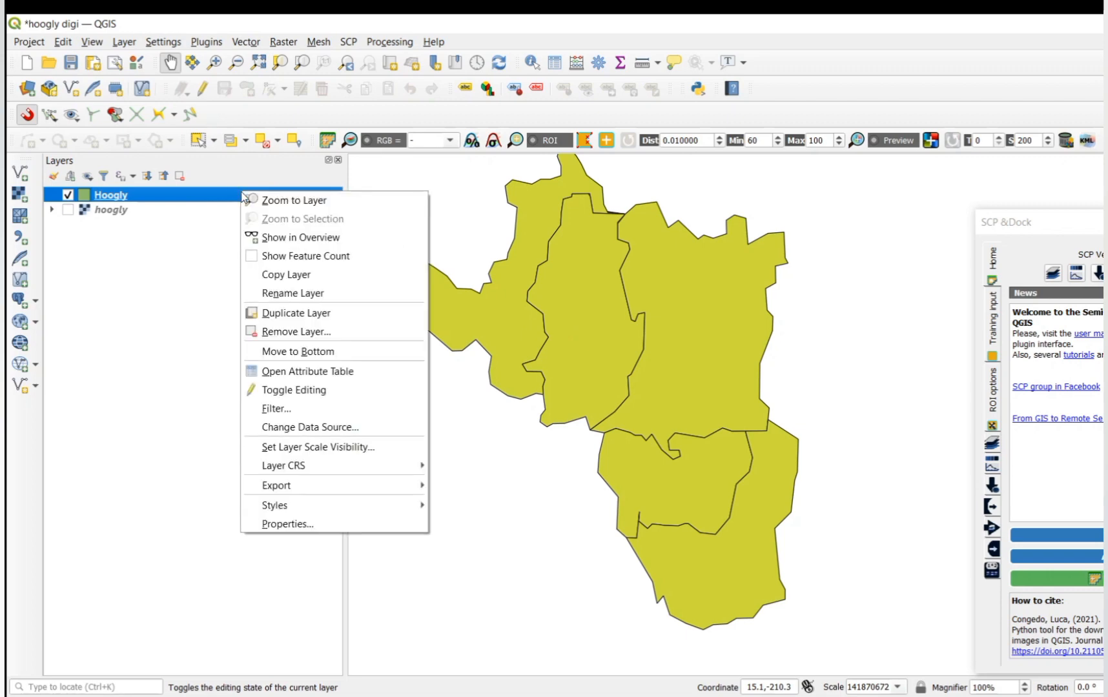
click(315, 522)
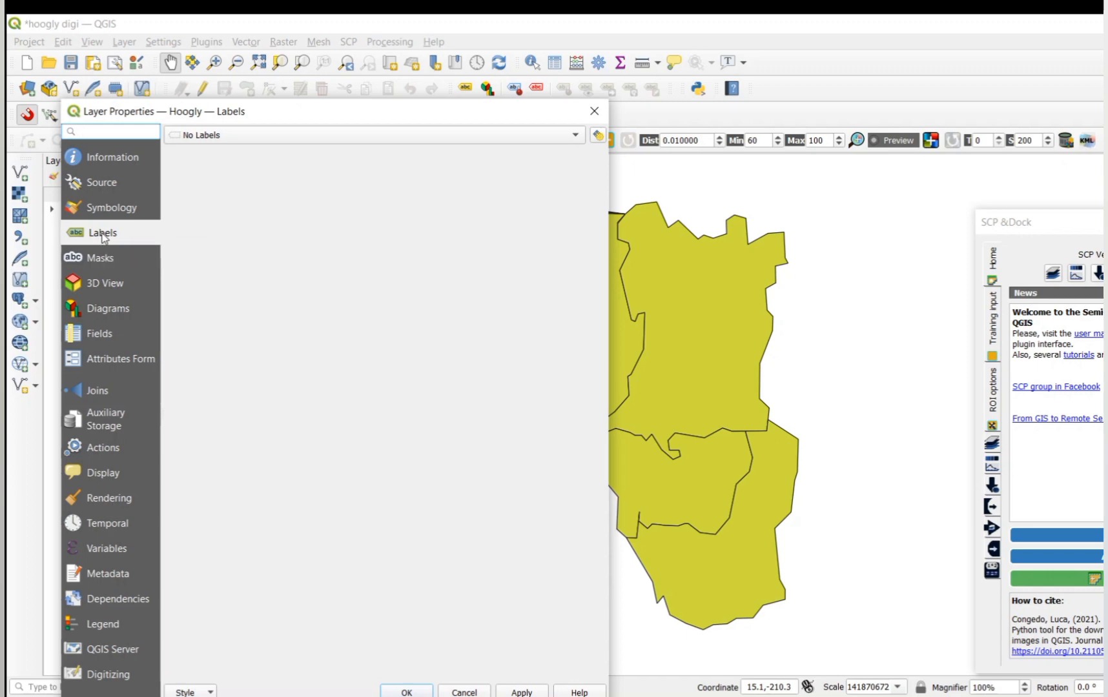
click(584, 139)
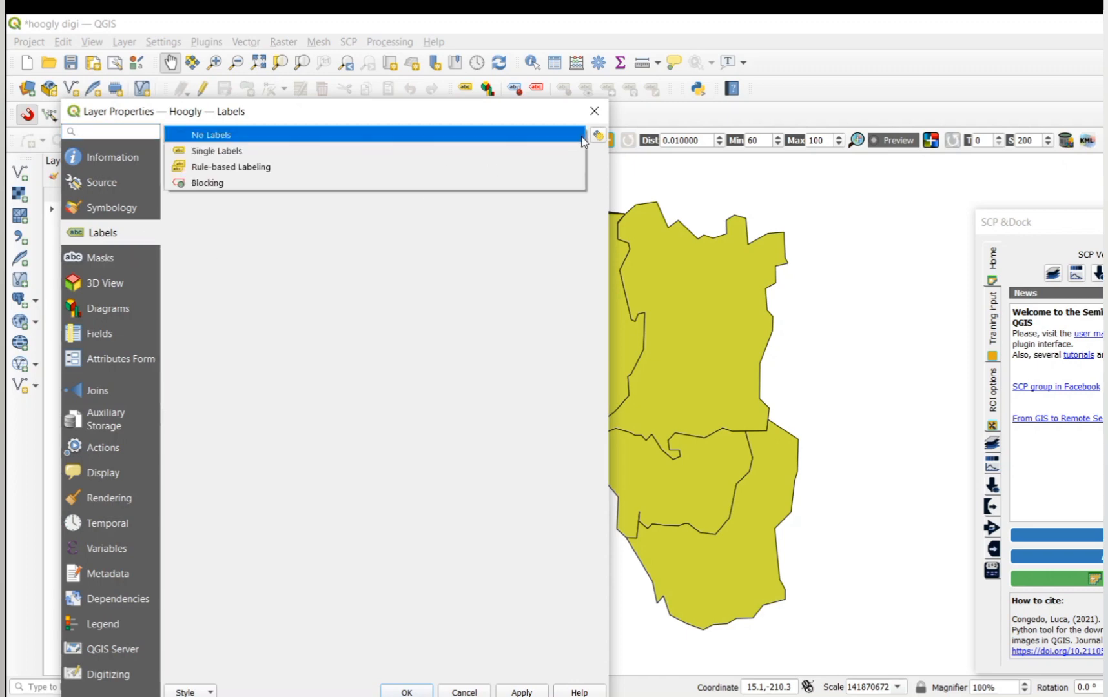
click(390, 151)
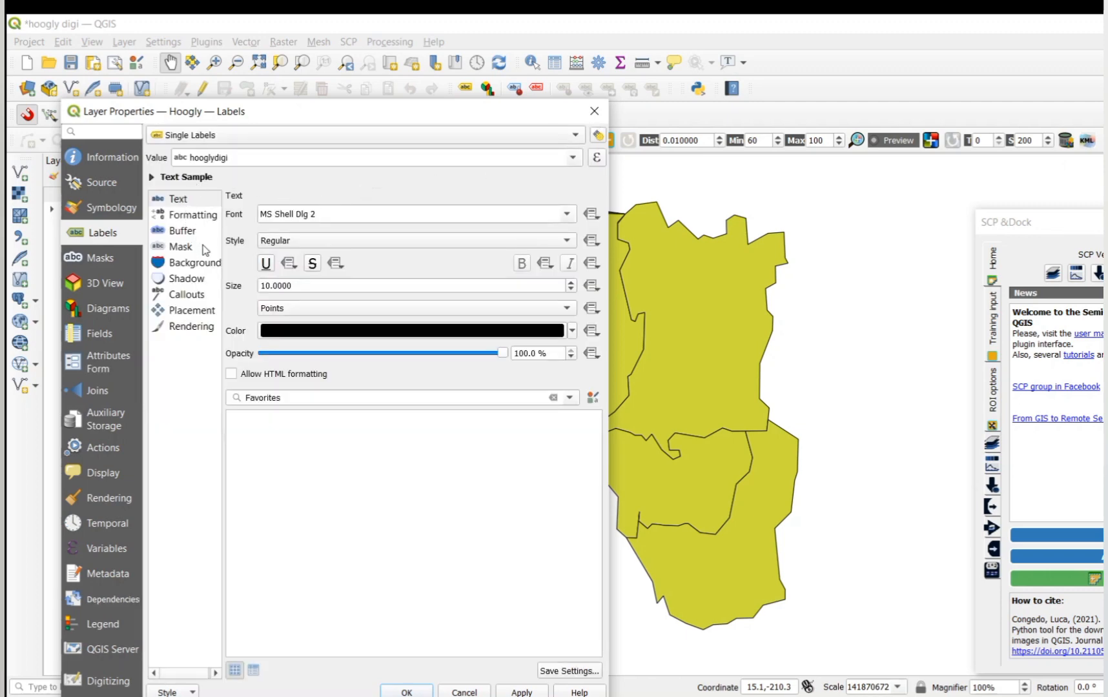
click(573, 158)
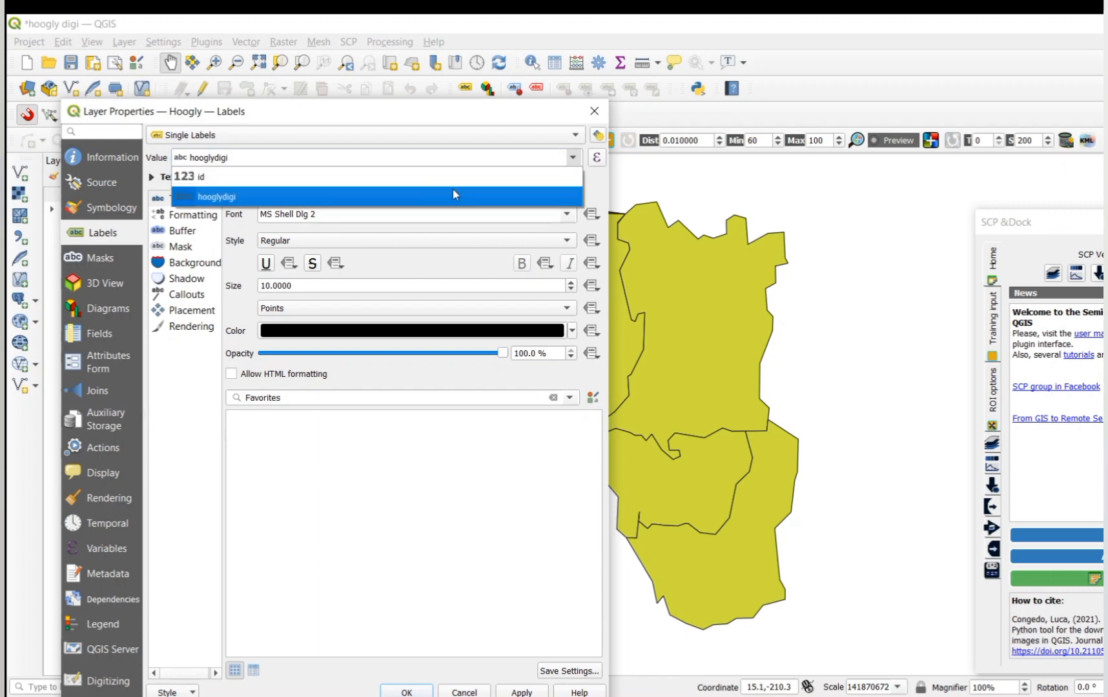
click(392, 197)
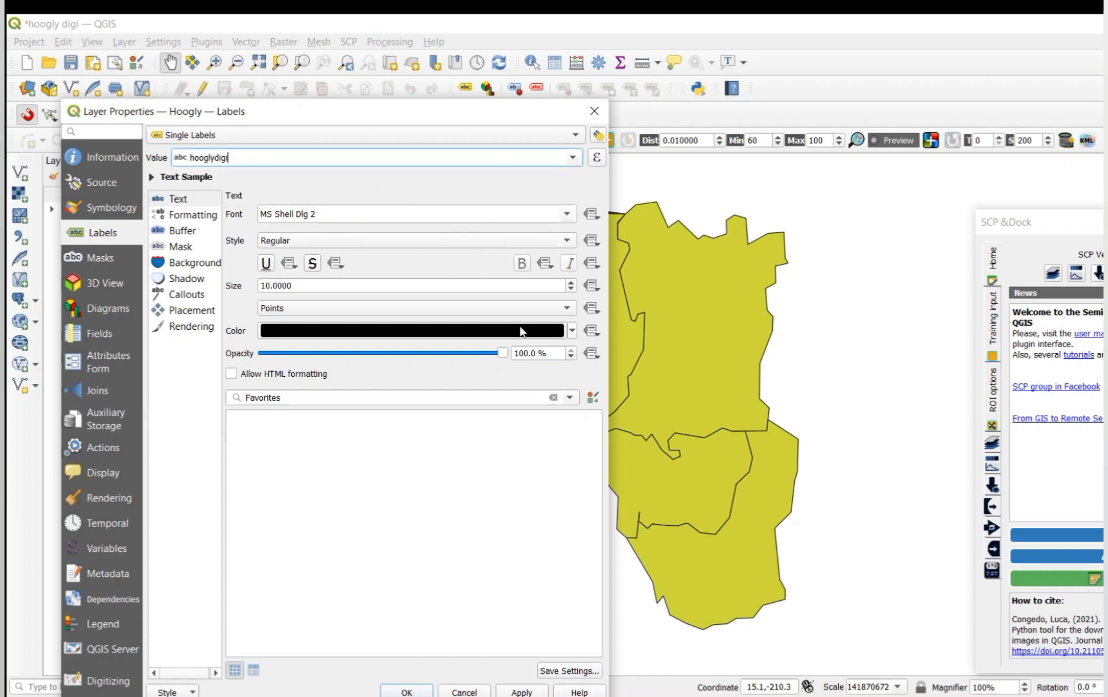
click(526, 692)
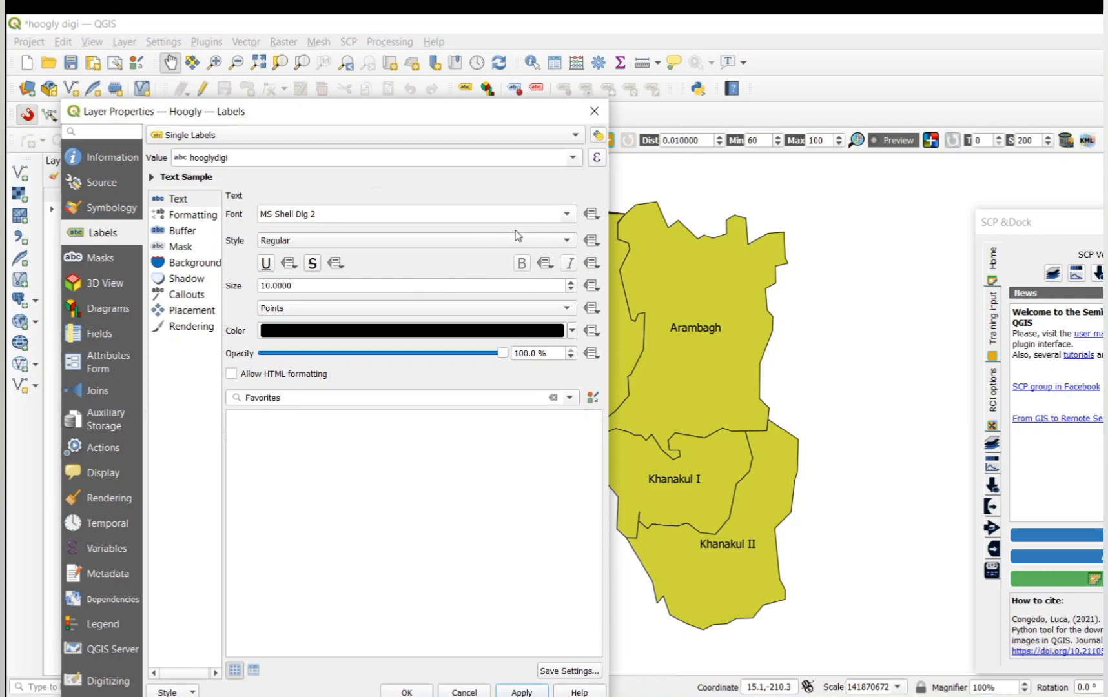
Step: Set the block labels' text size to 11 points and accept the layer properties
click(567, 215)
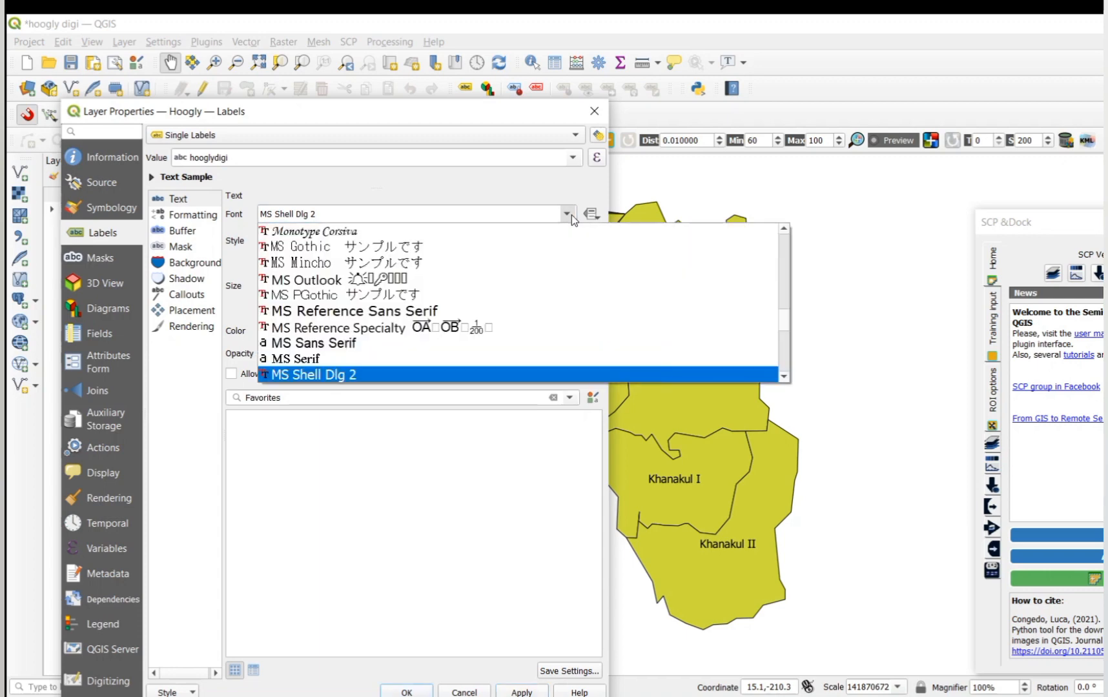
click(571, 215)
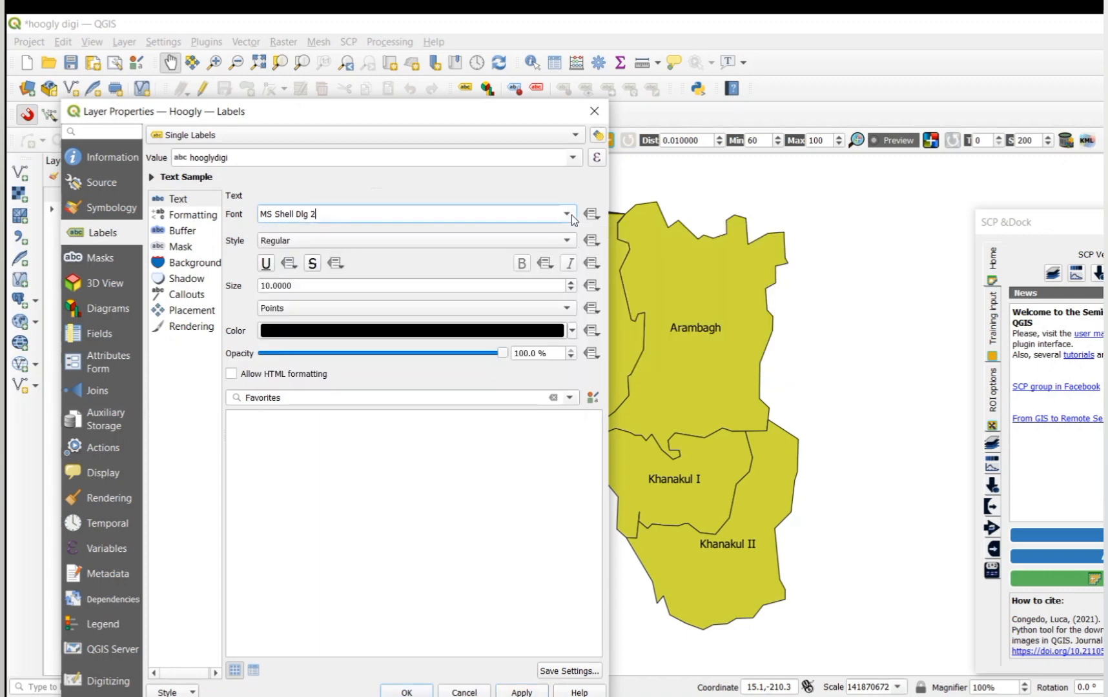
click(572, 283)
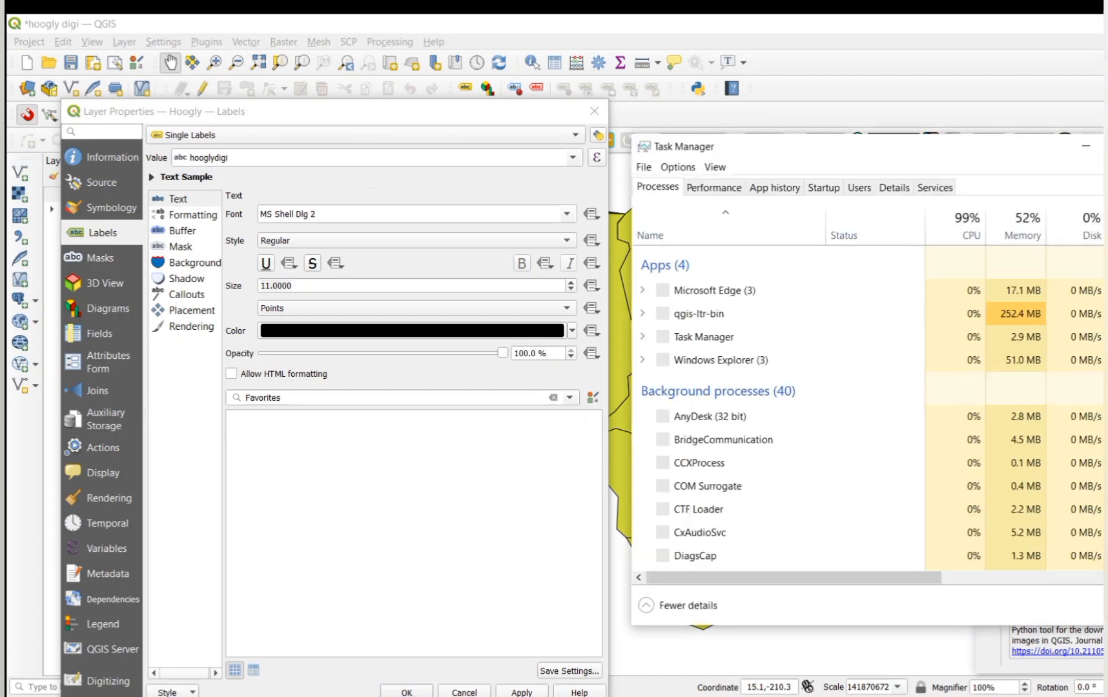
click(1107, 147)
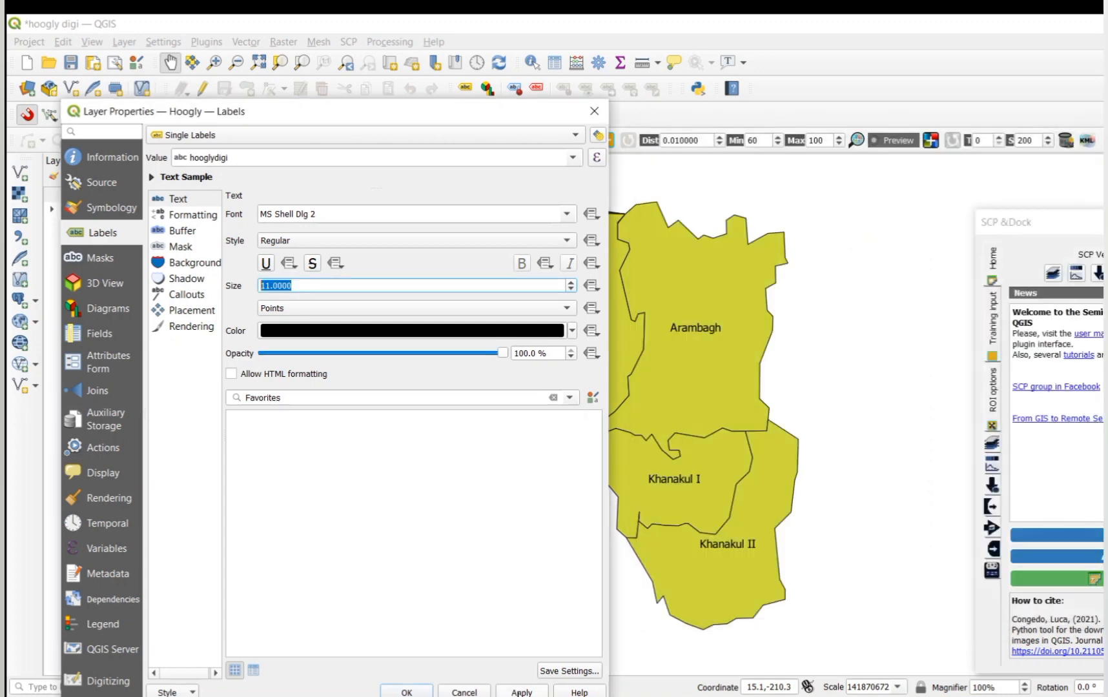
click(521, 692)
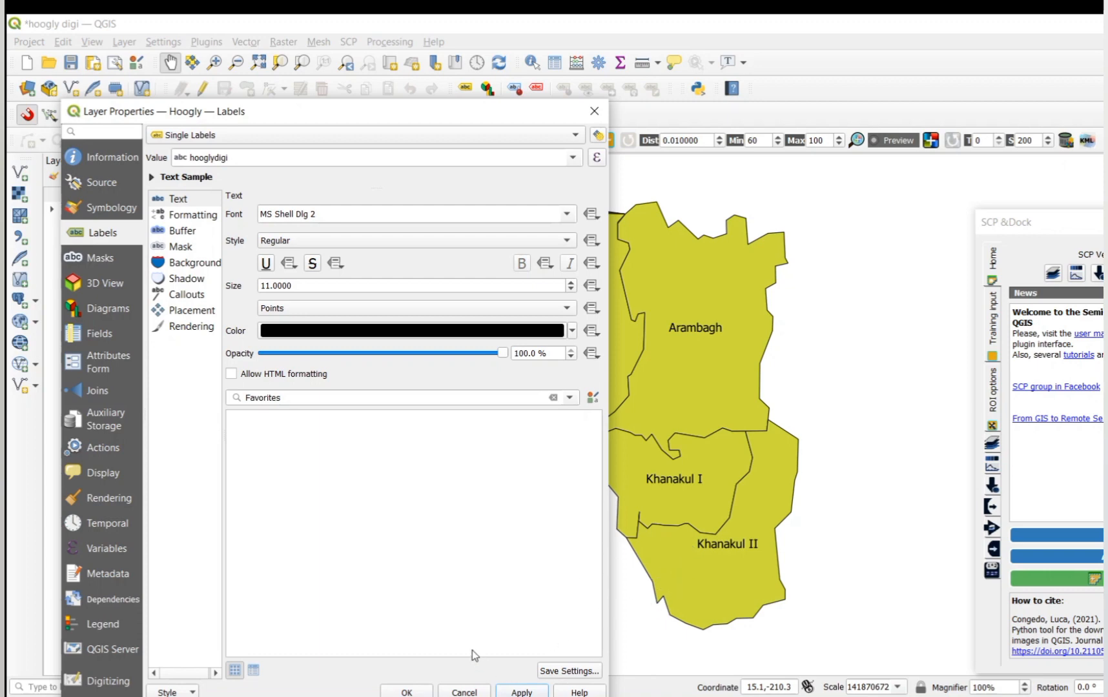
click(408, 692)
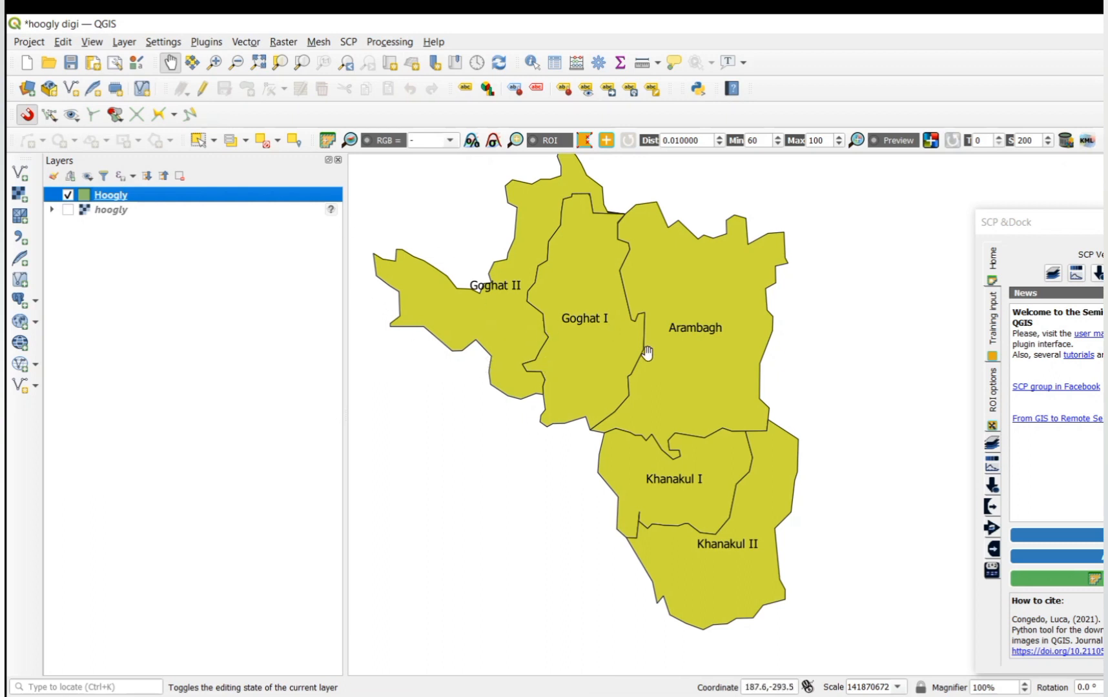
Step: Switch the Hoogly layer's symbology to Categorized on the hooglydigi field with random colours, and classify its values
right_click(211, 196)
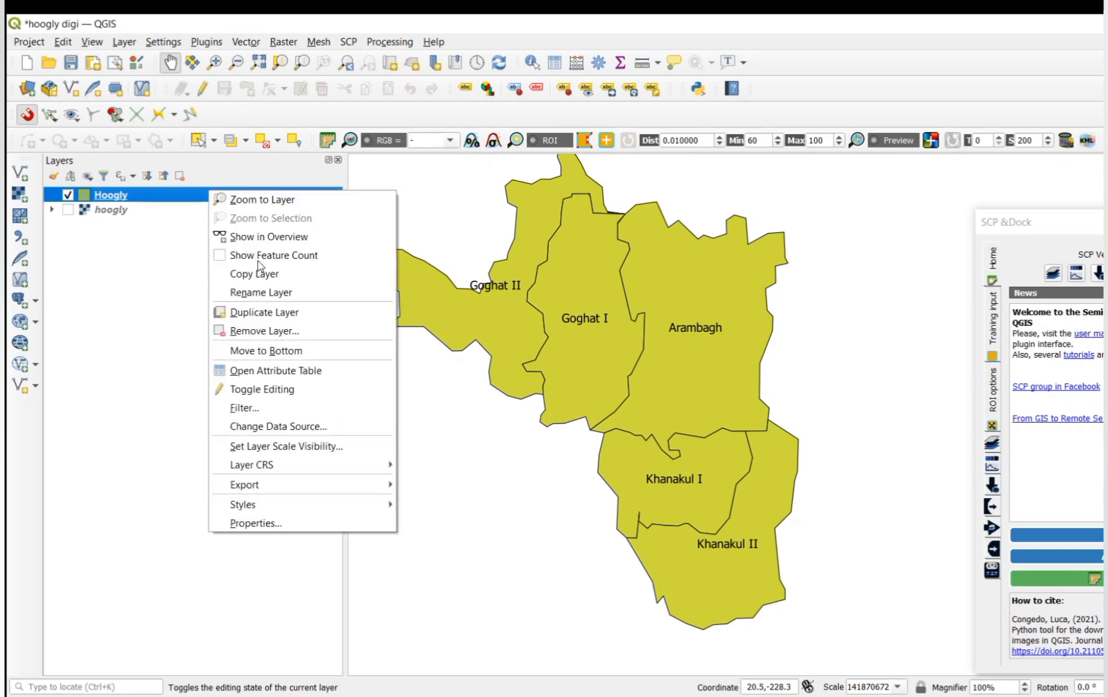
click(290, 524)
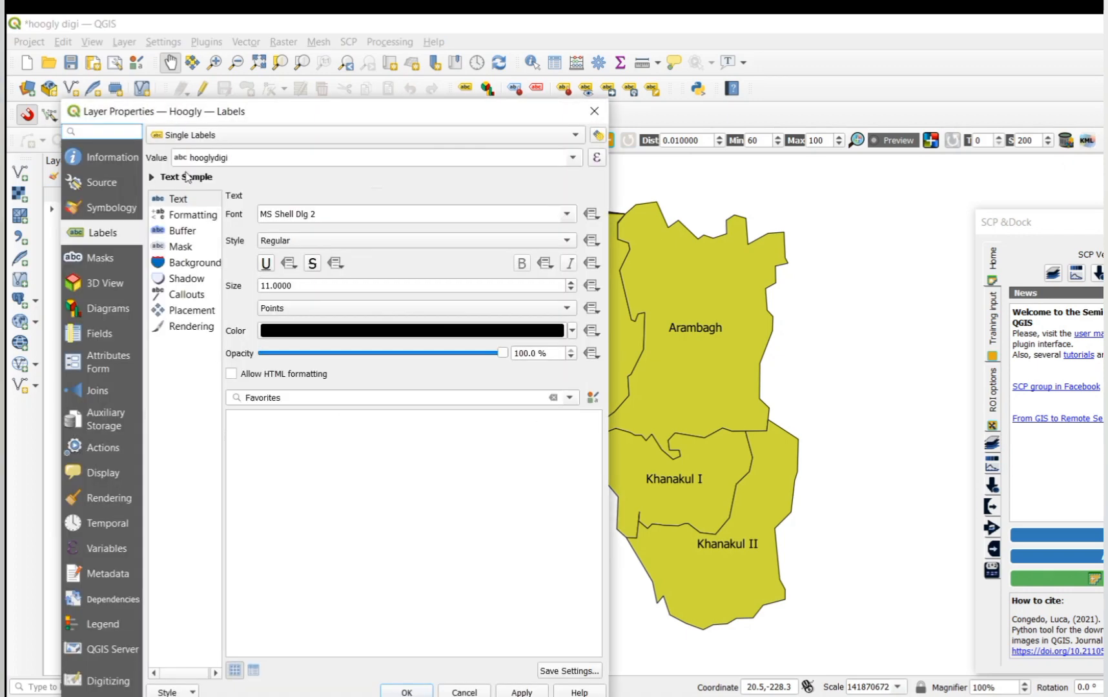
click(122, 208)
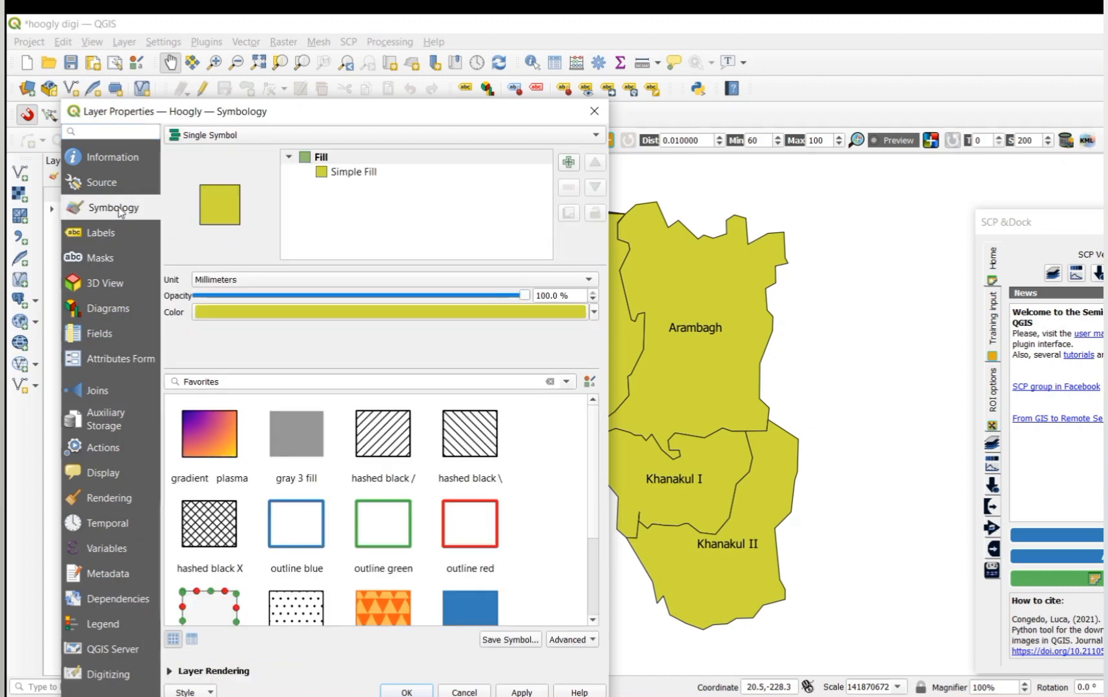
click(590, 138)
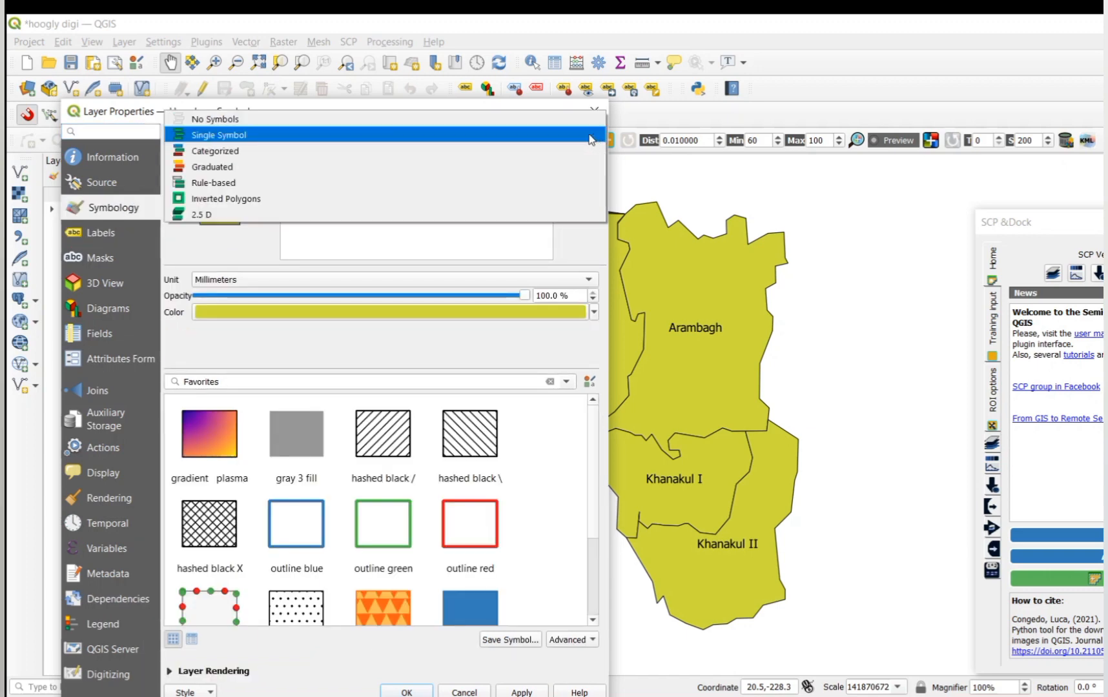
click(245, 151)
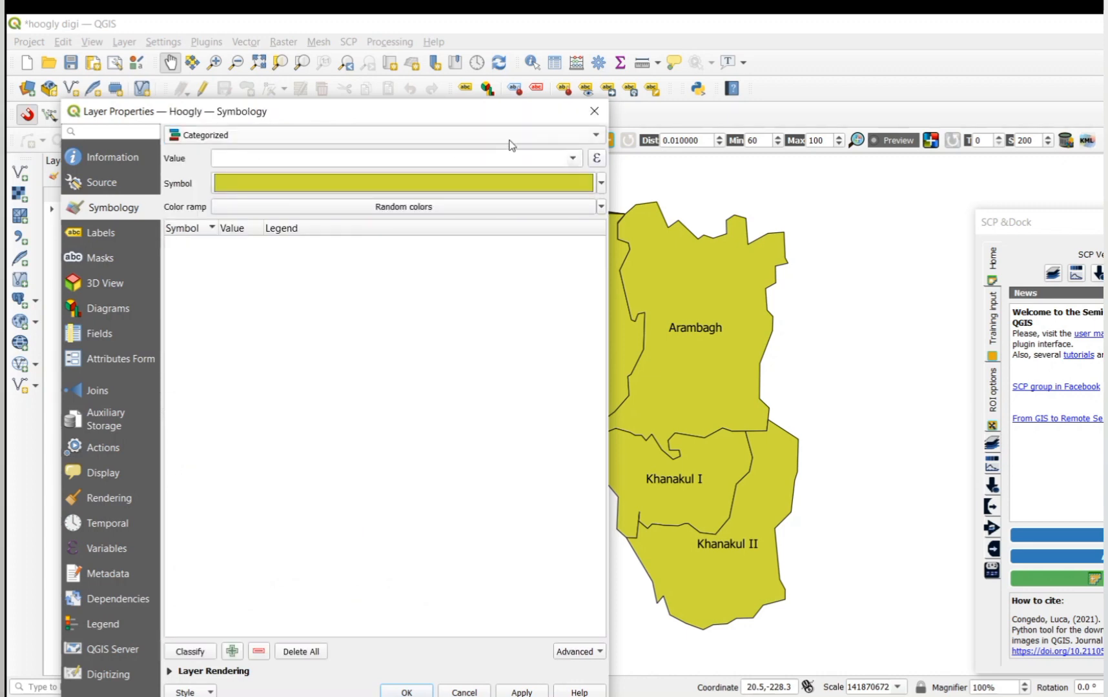
click(573, 158)
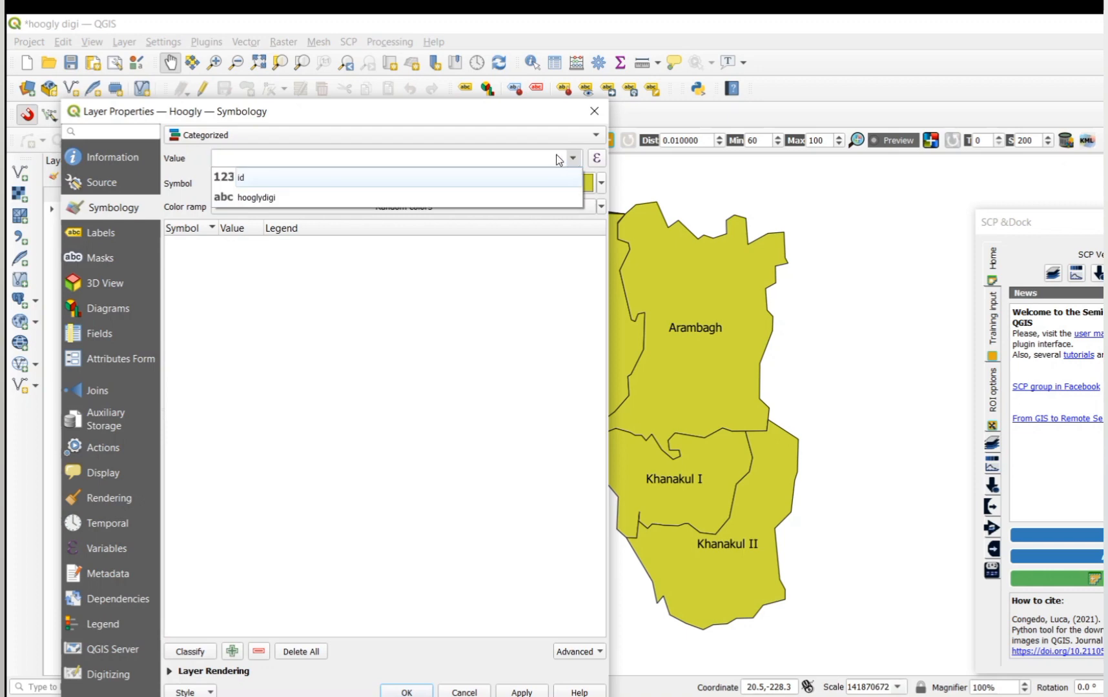
click(341, 194)
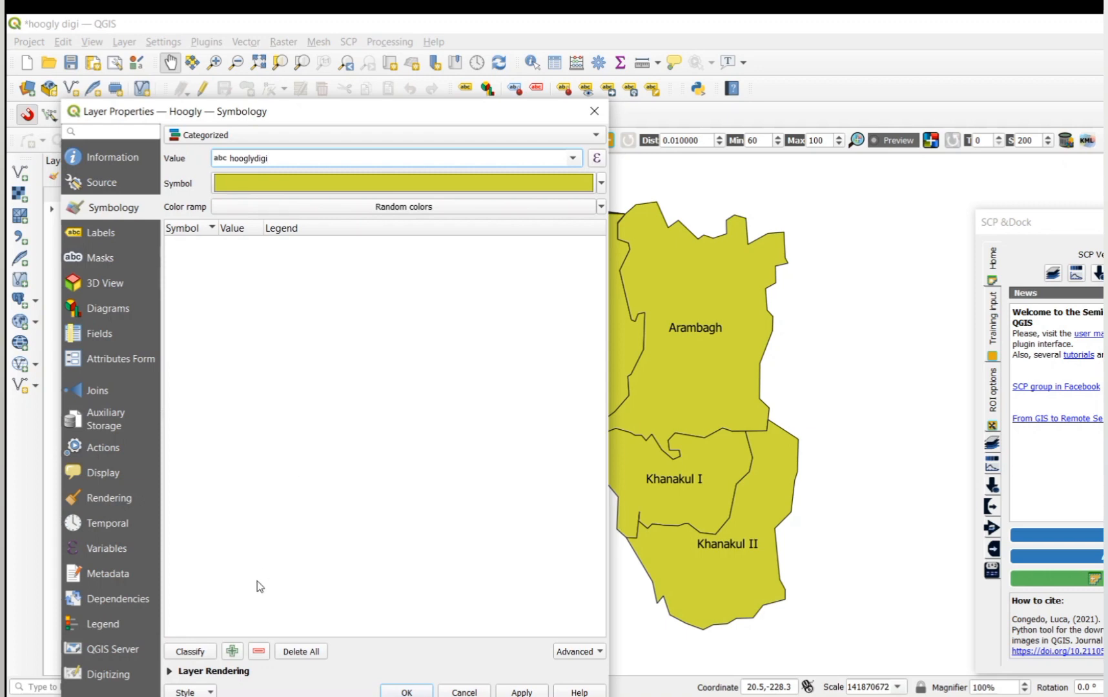
click(203, 654)
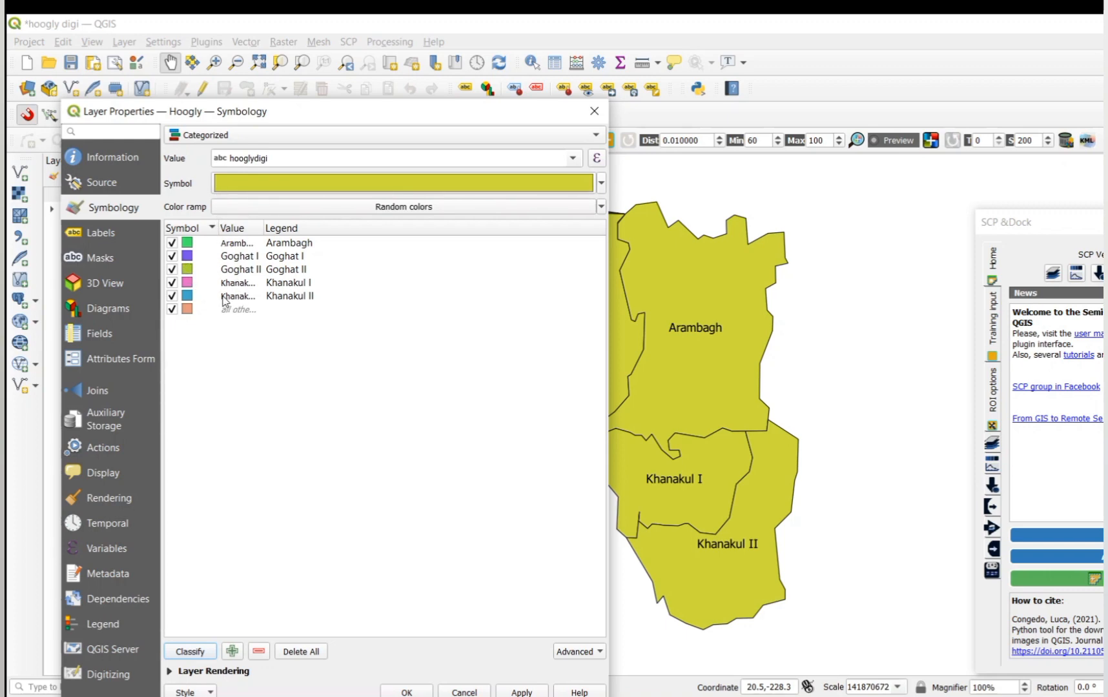
Step: Change the Goghat II category's fill colour to yellow and apply the categorized styling to the map
double_click(188, 270)
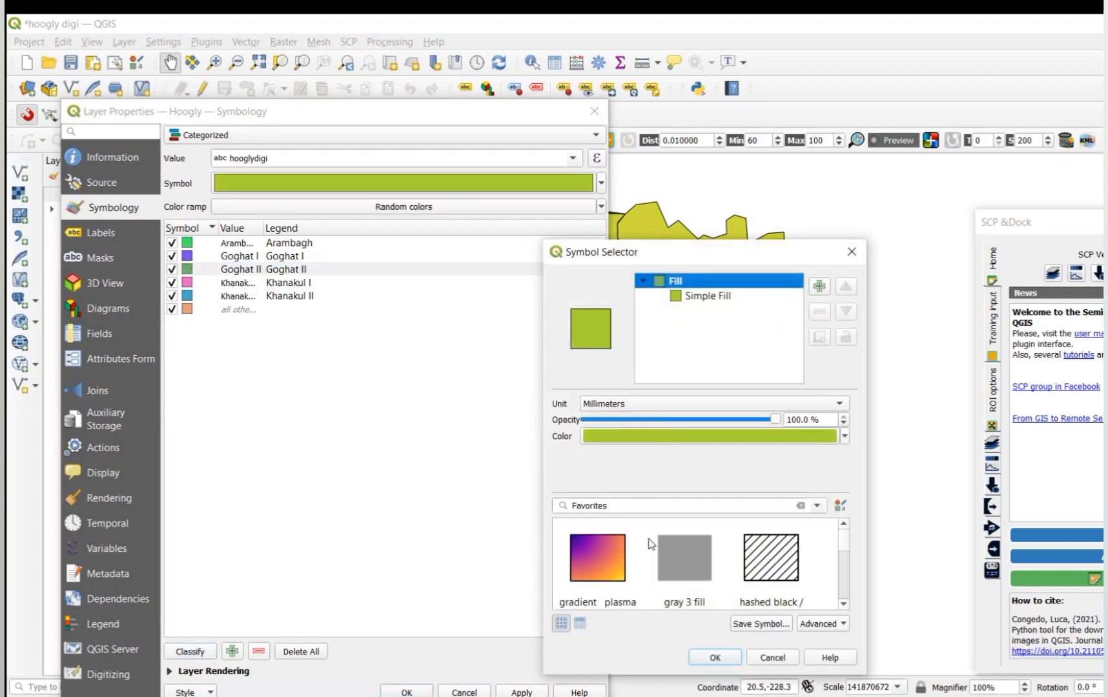
click(842, 437)
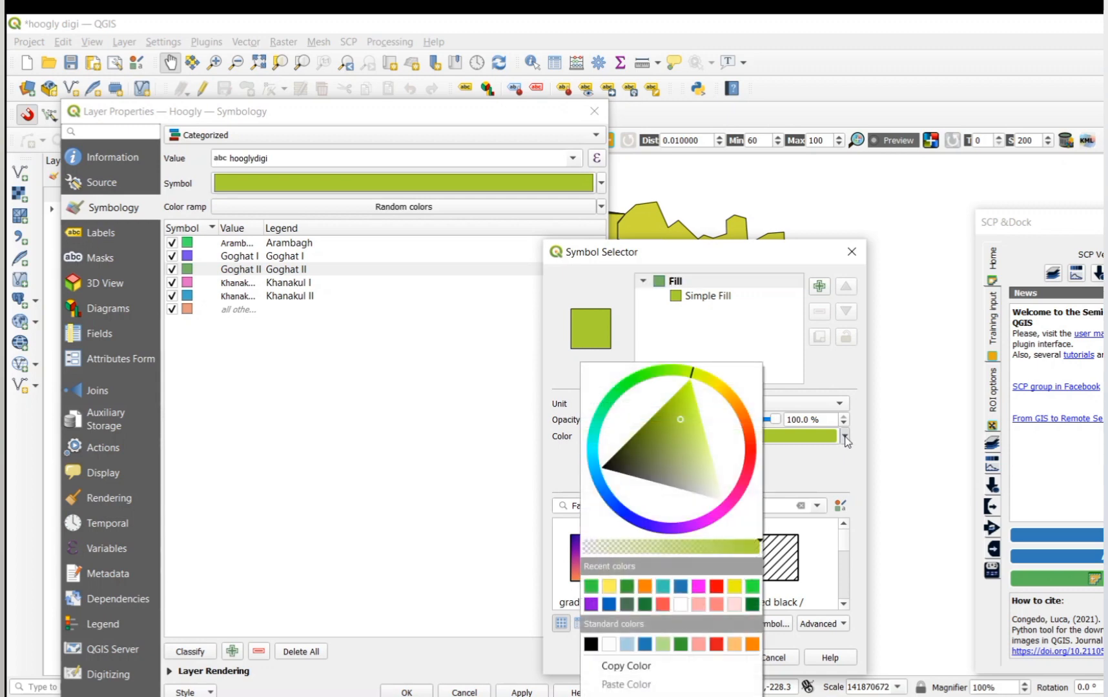
click(734, 586)
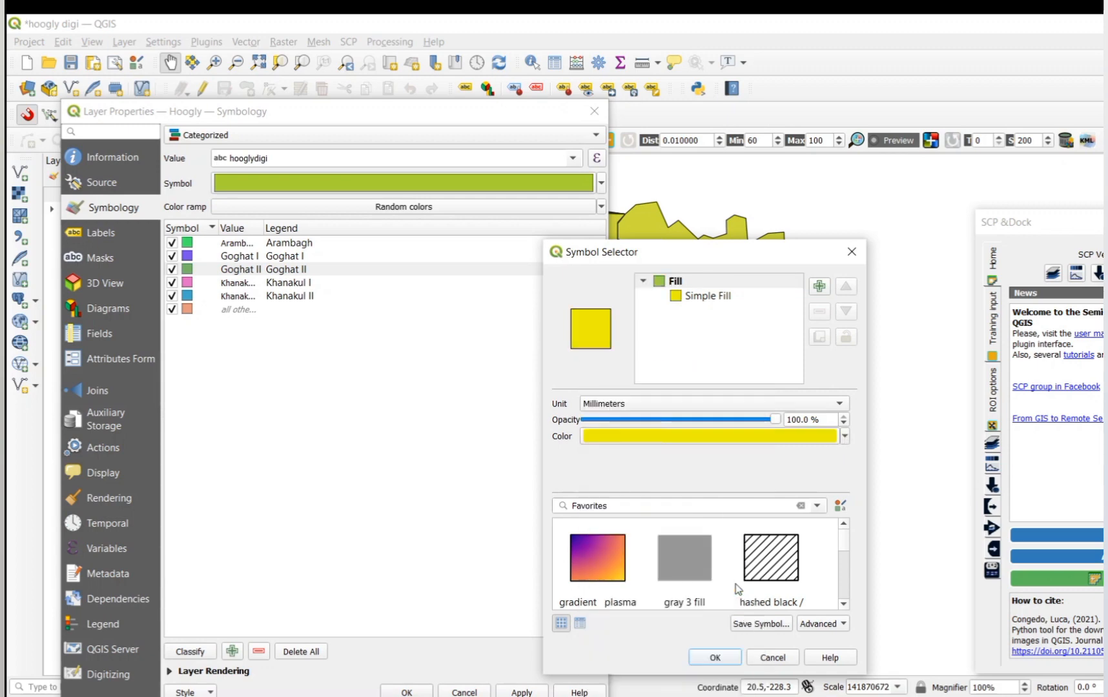
click(726, 657)
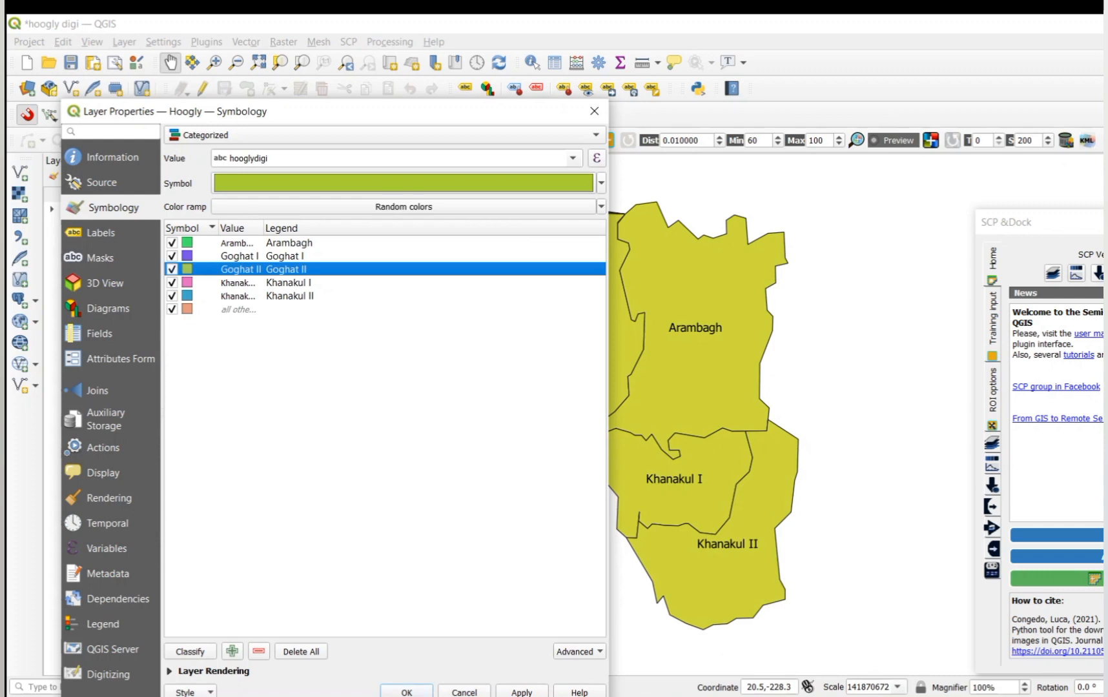
click(523, 692)
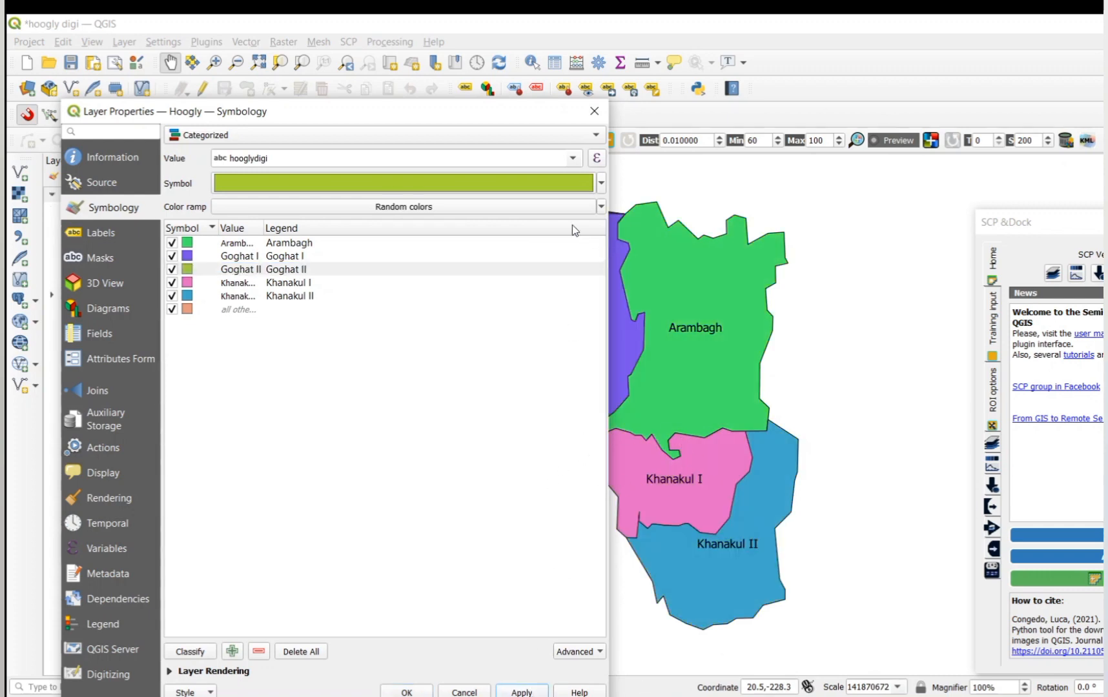
click(601, 184)
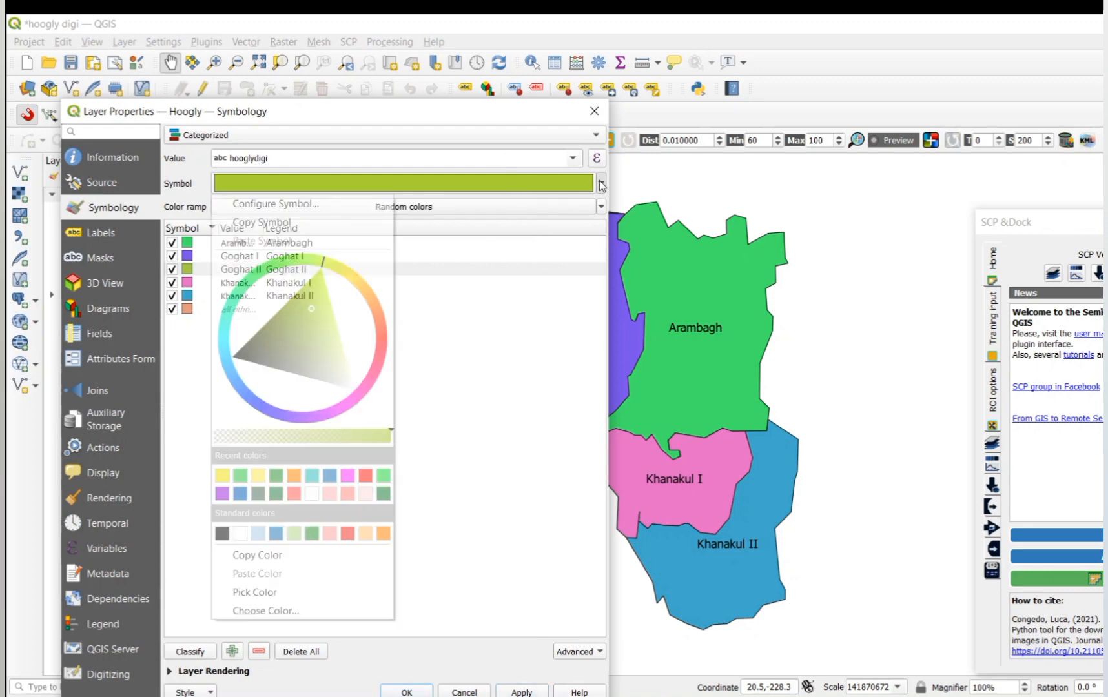
click(493, 345)
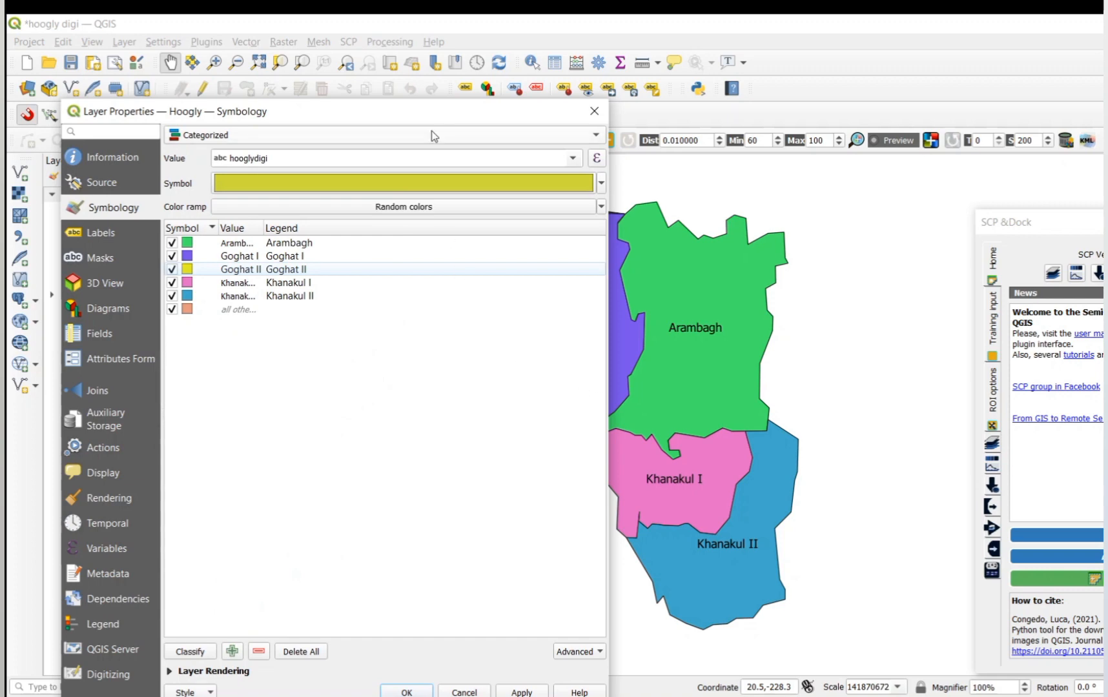
mouse_move(429, 114)
mouse_down()
mouse_move(334, 128)
mouse_move(315, 175)
mouse_move(302, 155)
mouse_move(344, 144)
mouse_move(431, 191)
mouse_move(416, 113)
mouse_up()
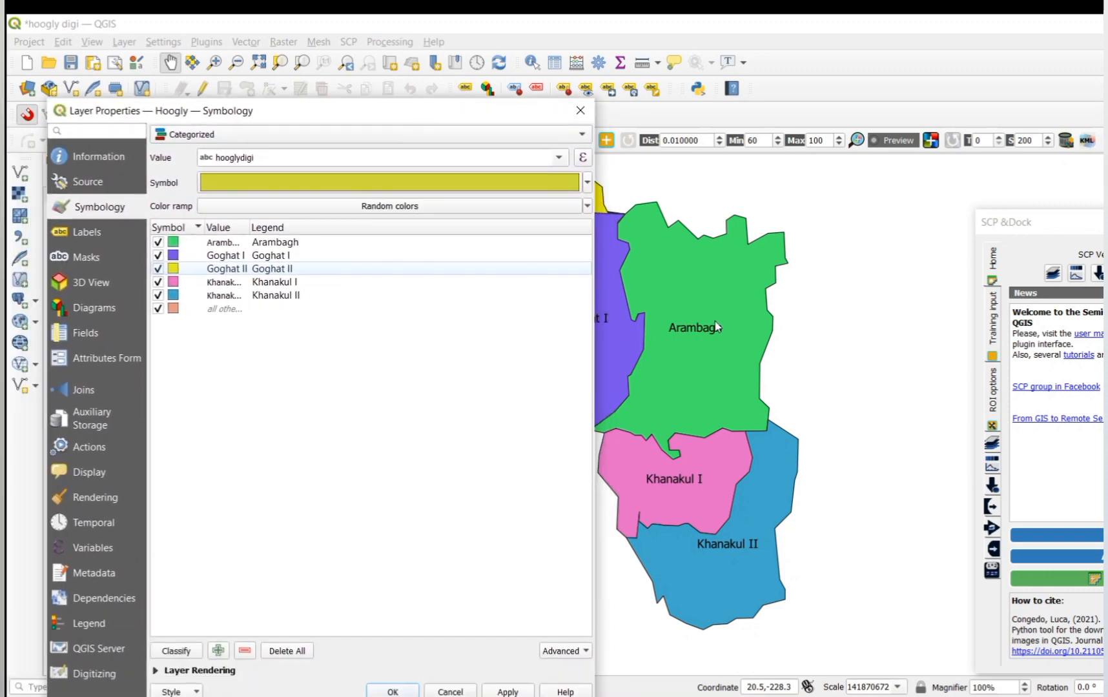
double_click(221, 242)
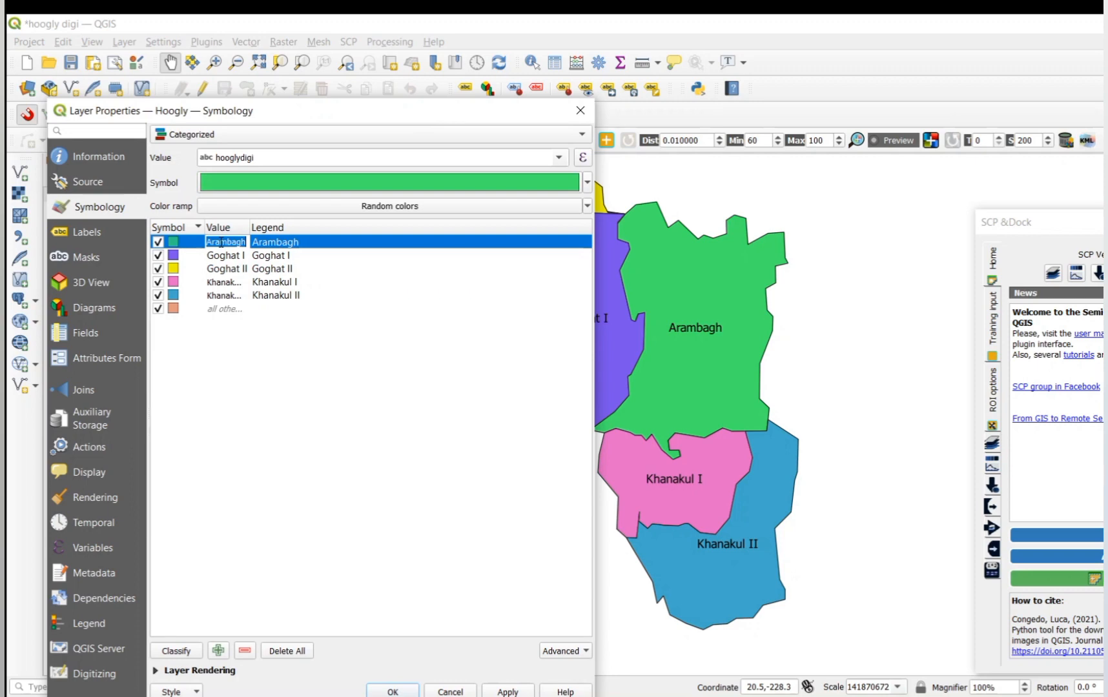
click(308, 453)
click(308, 453)
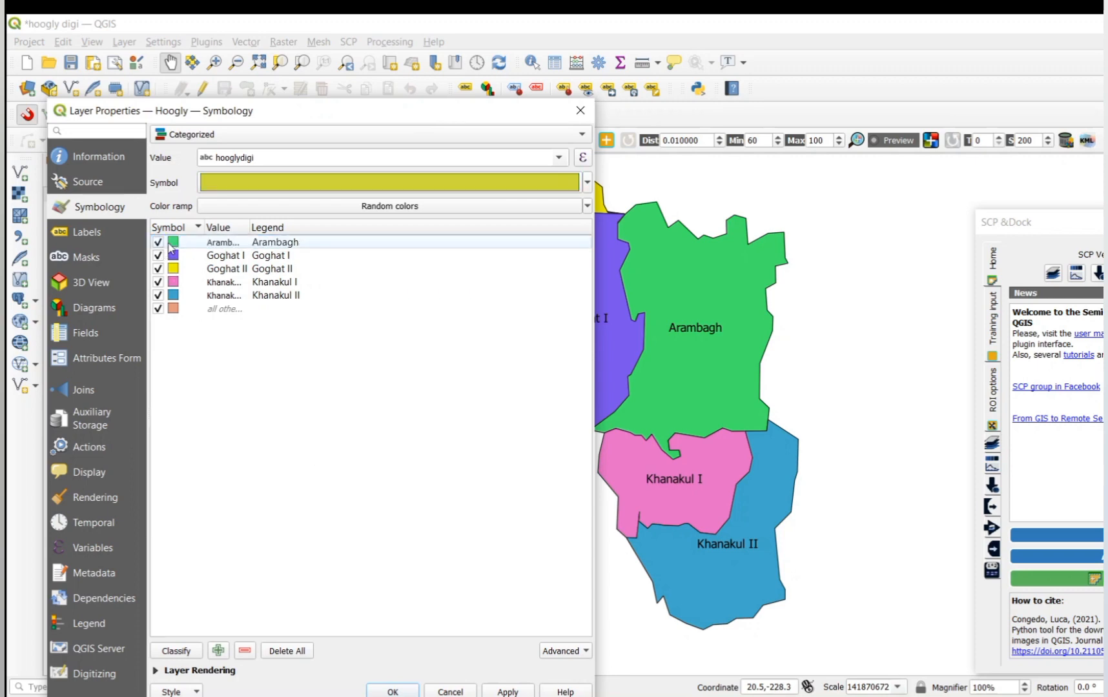
Step: Change the Arambagh category's fill to a vivid grass green, then apply and accept the layer properties
double_click(172, 244)
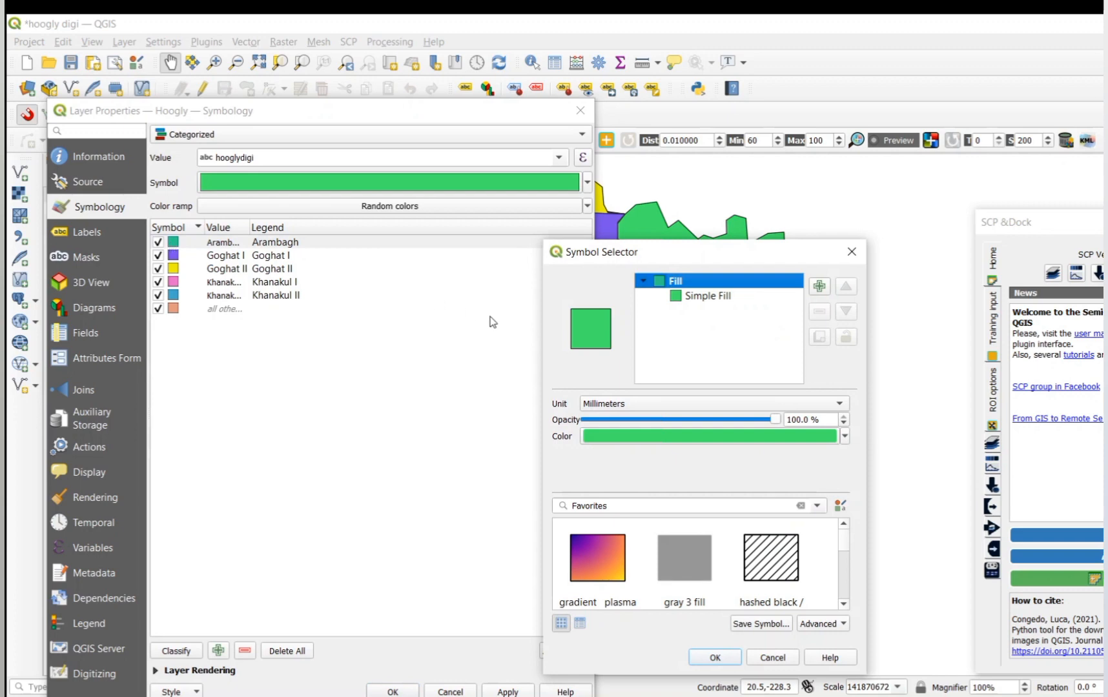
click(845, 437)
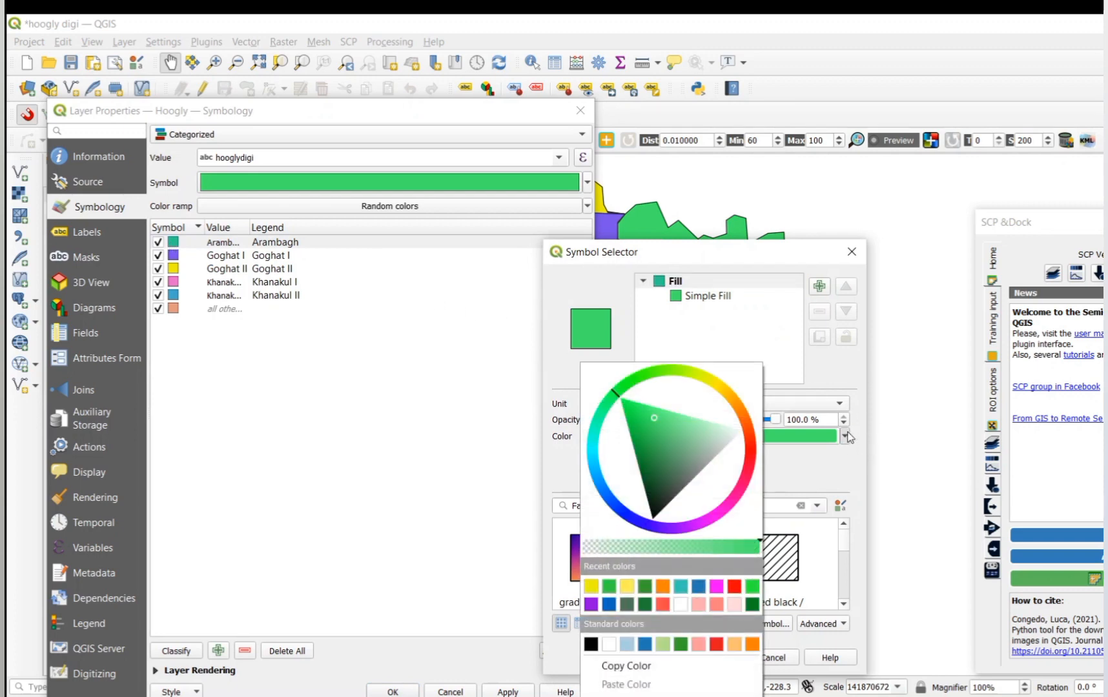
click(649, 374)
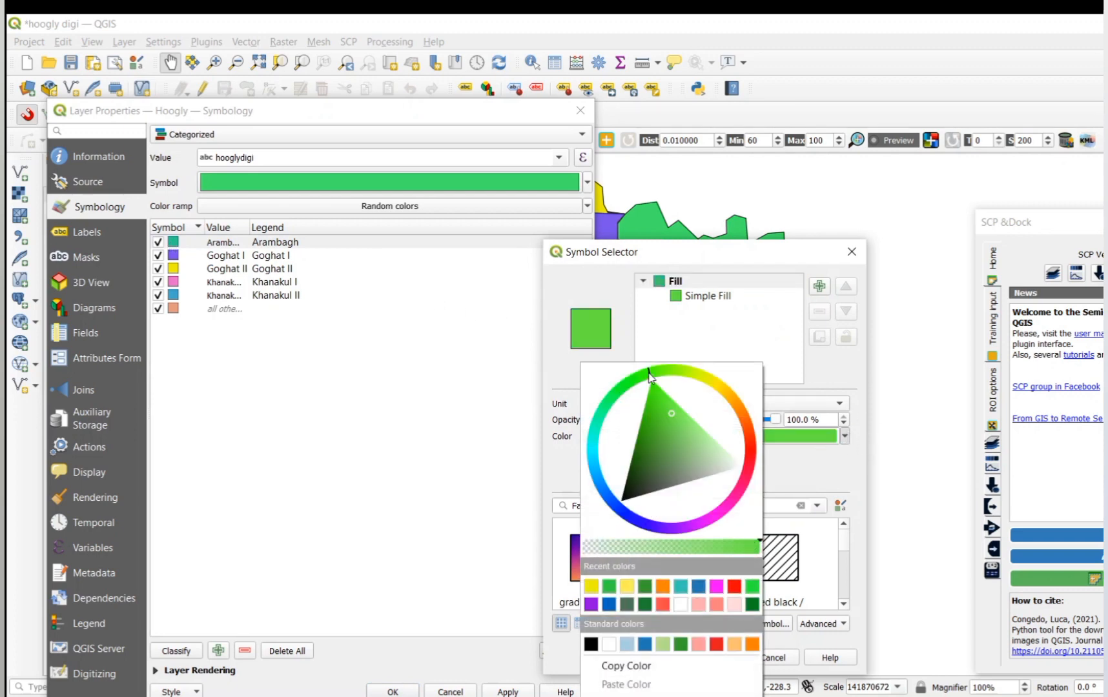
click(659, 404)
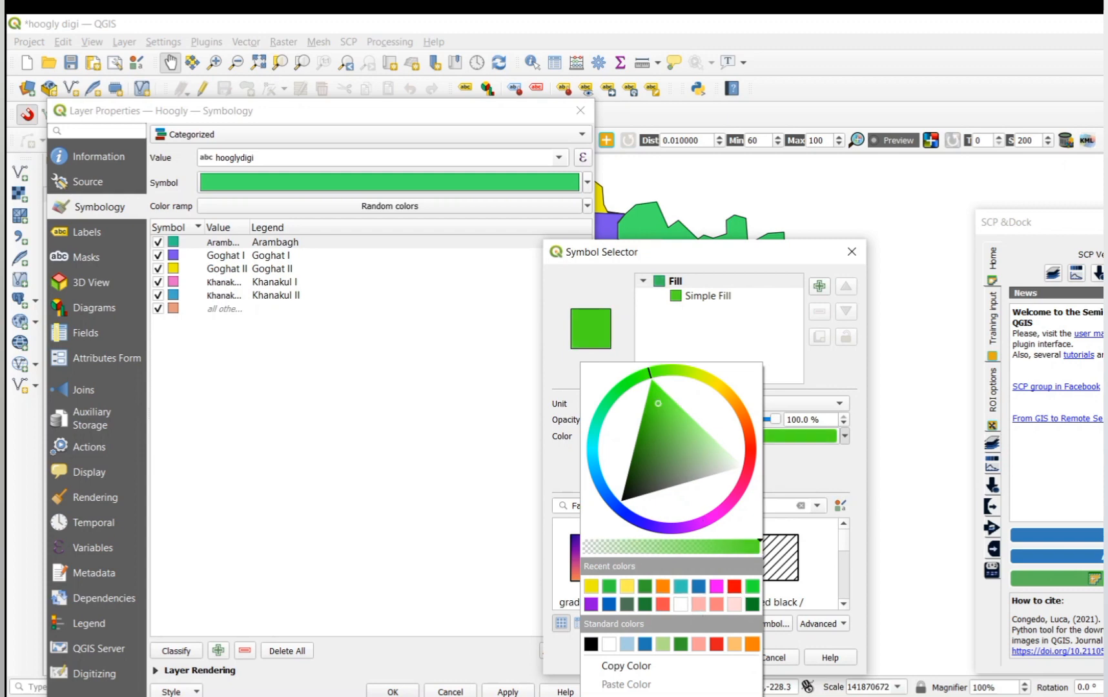
click(827, 579)
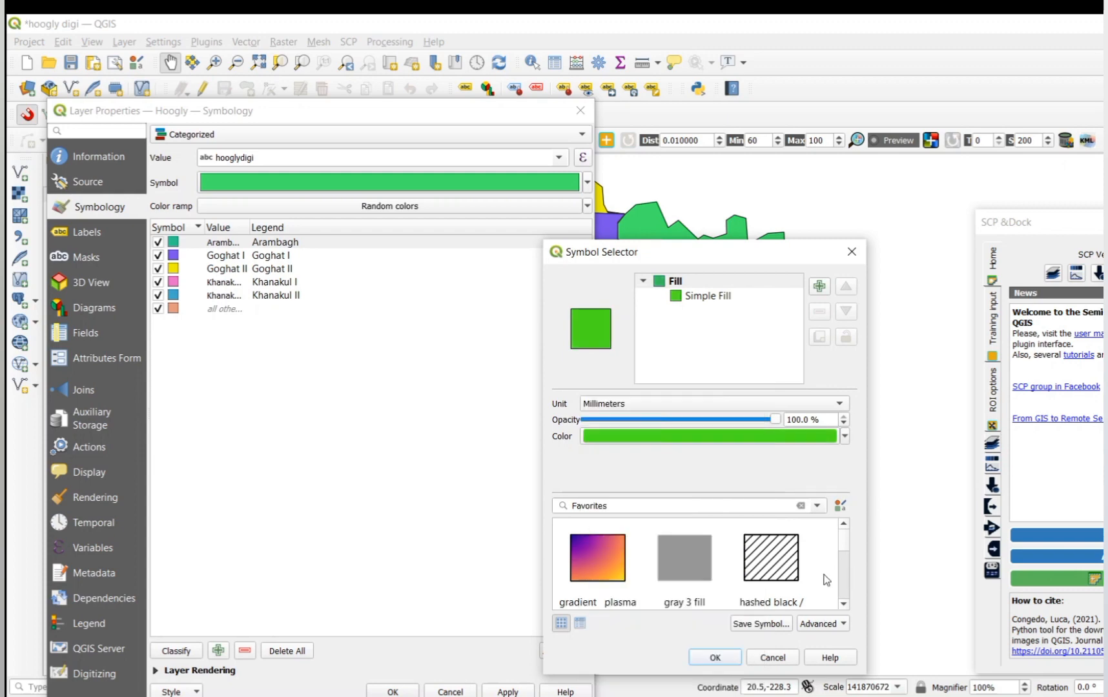
click(715, 658)
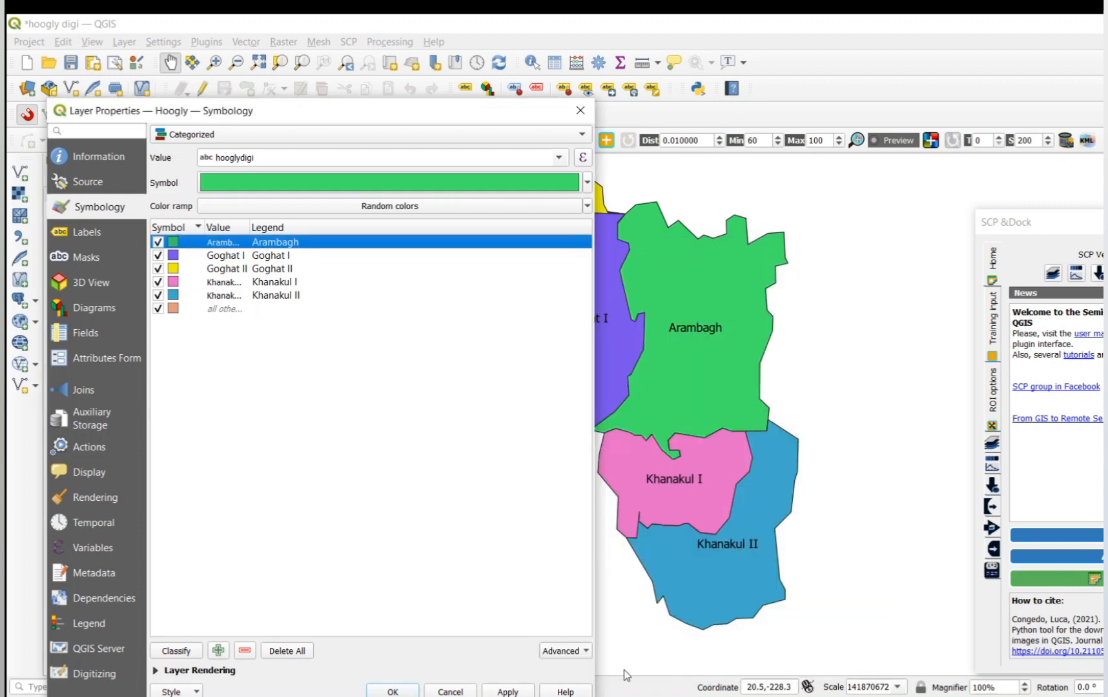
click(508, 692)
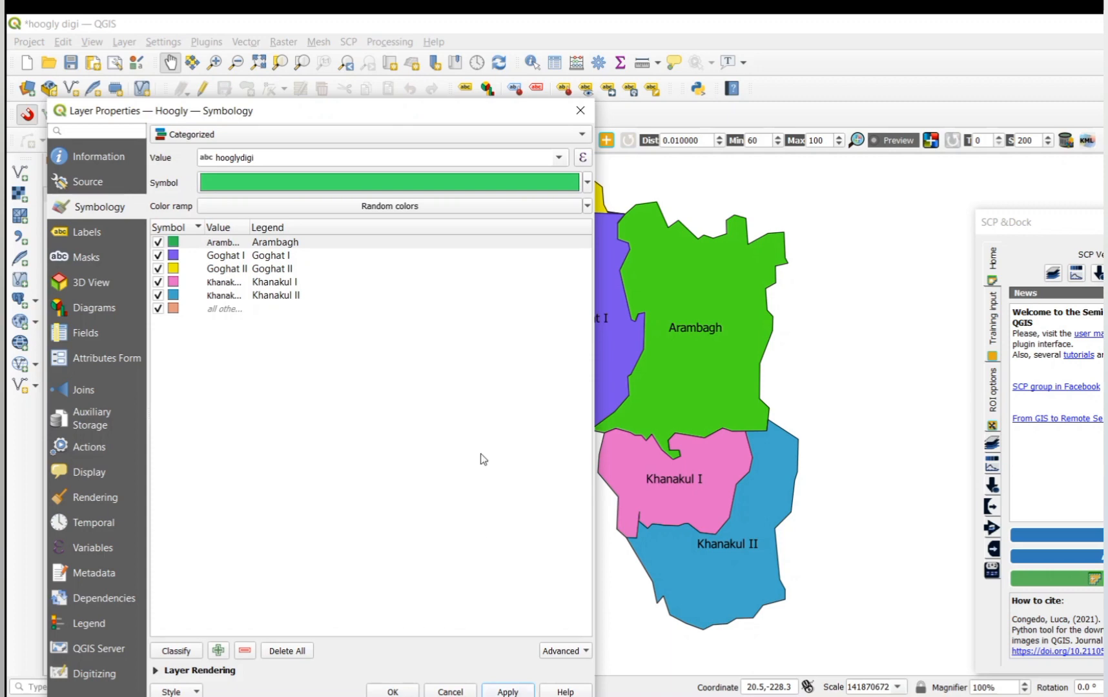
double_click(235, 243)
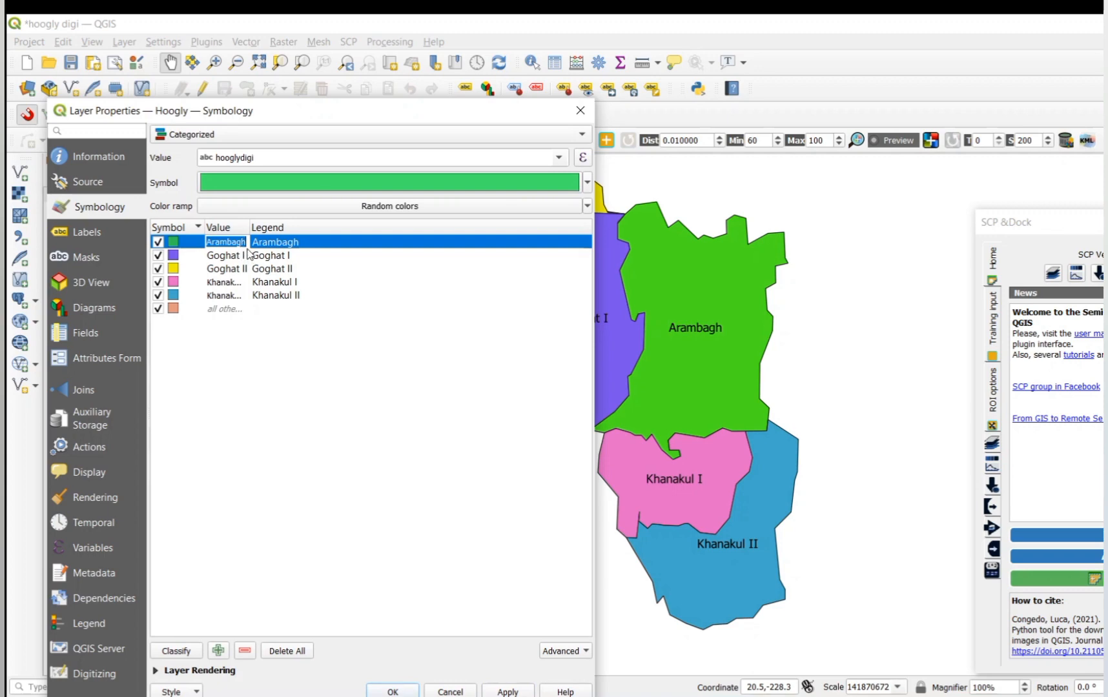
click(353, 394)
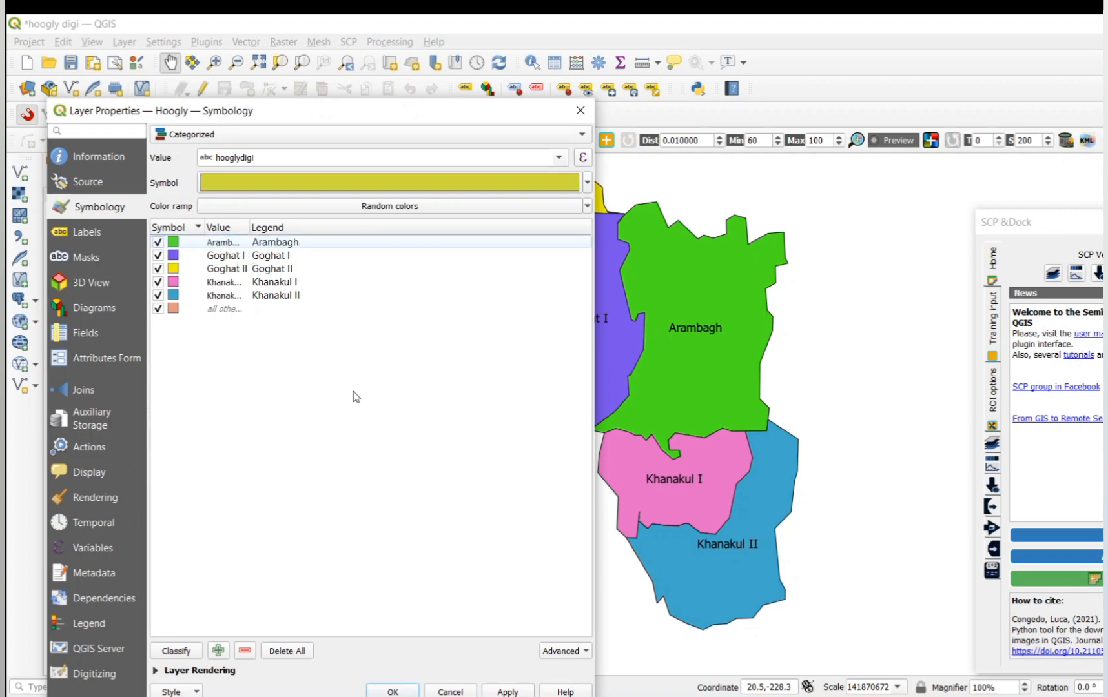
click(498, 692)
click(418, 690)
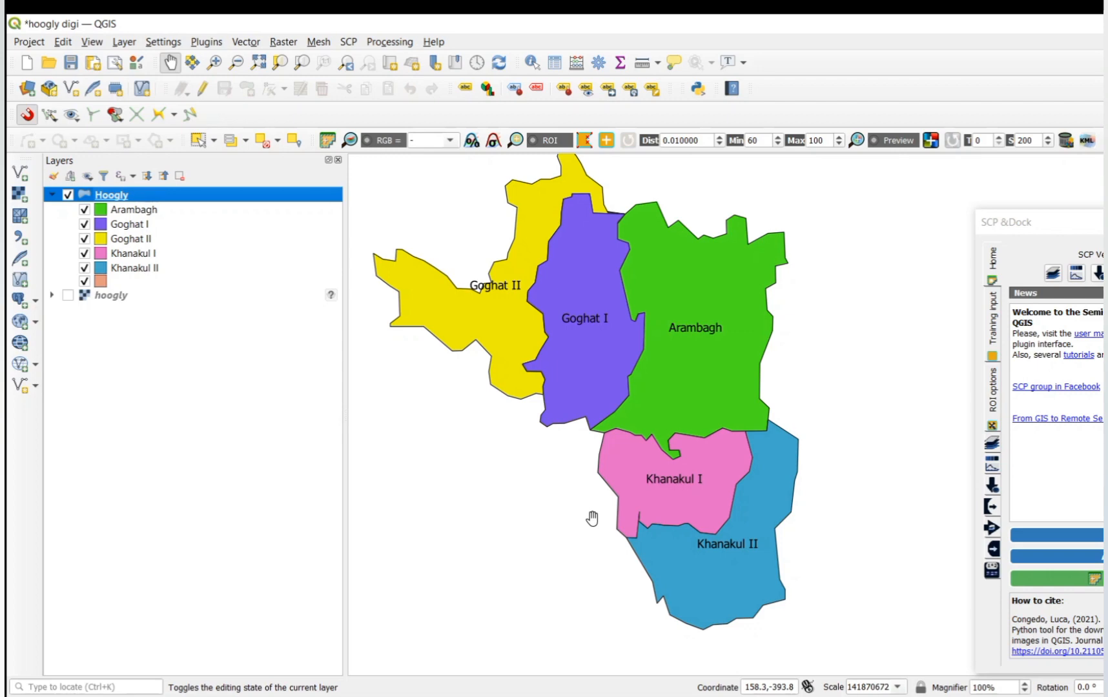
Step: Export the Hoogly layer's features as an ESRI Shapefile named digitized in the 5th sm,23 folder, adding the saved file to the map
right_click(161, 203)
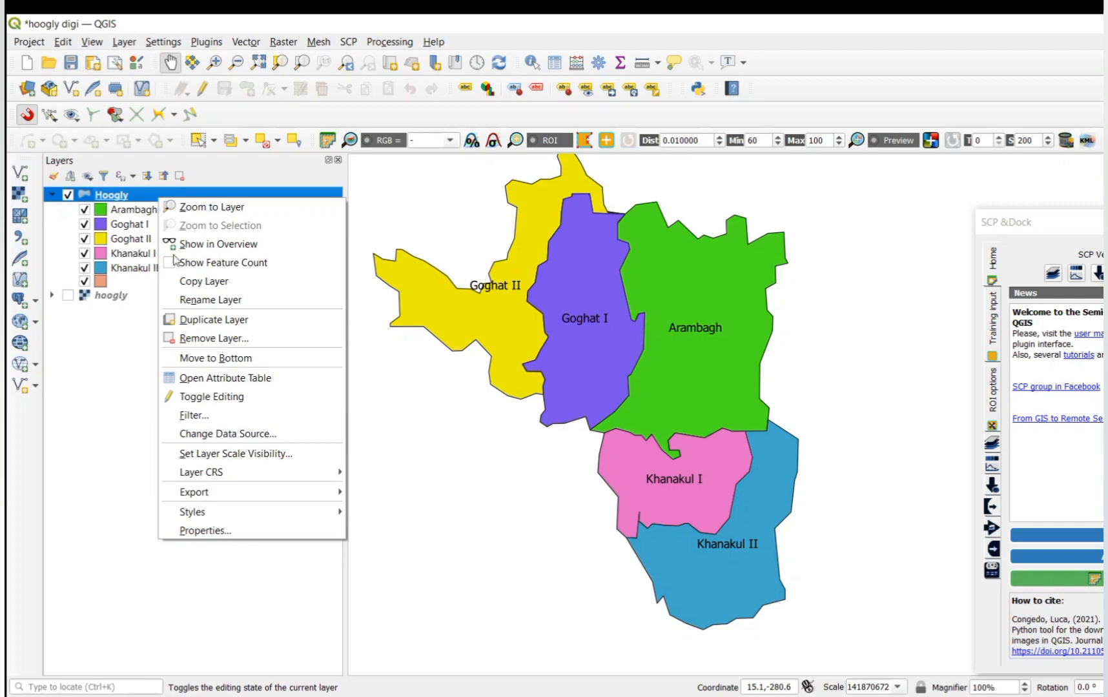
mouse_move(204, 492)
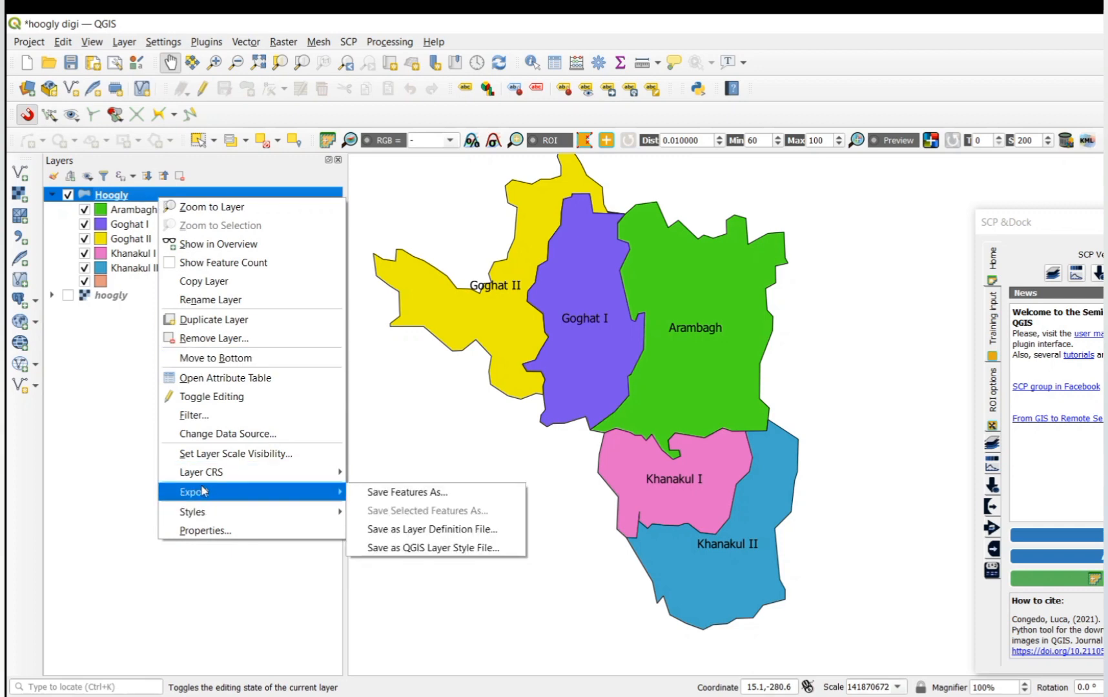
click(413, 493)
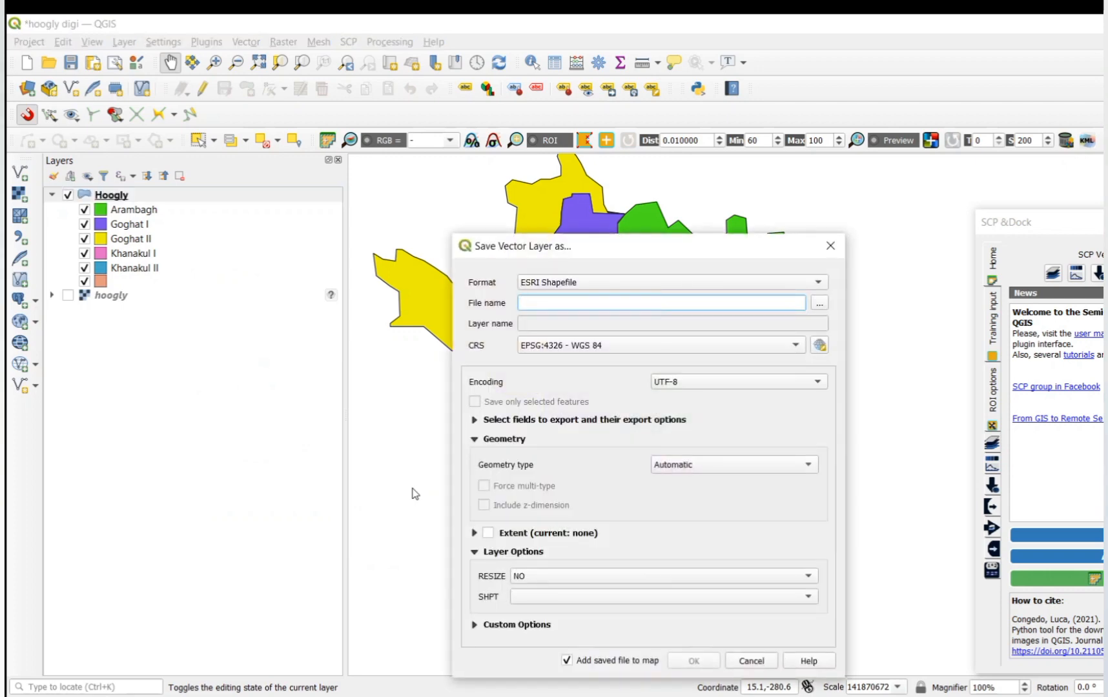
click(818, 301)
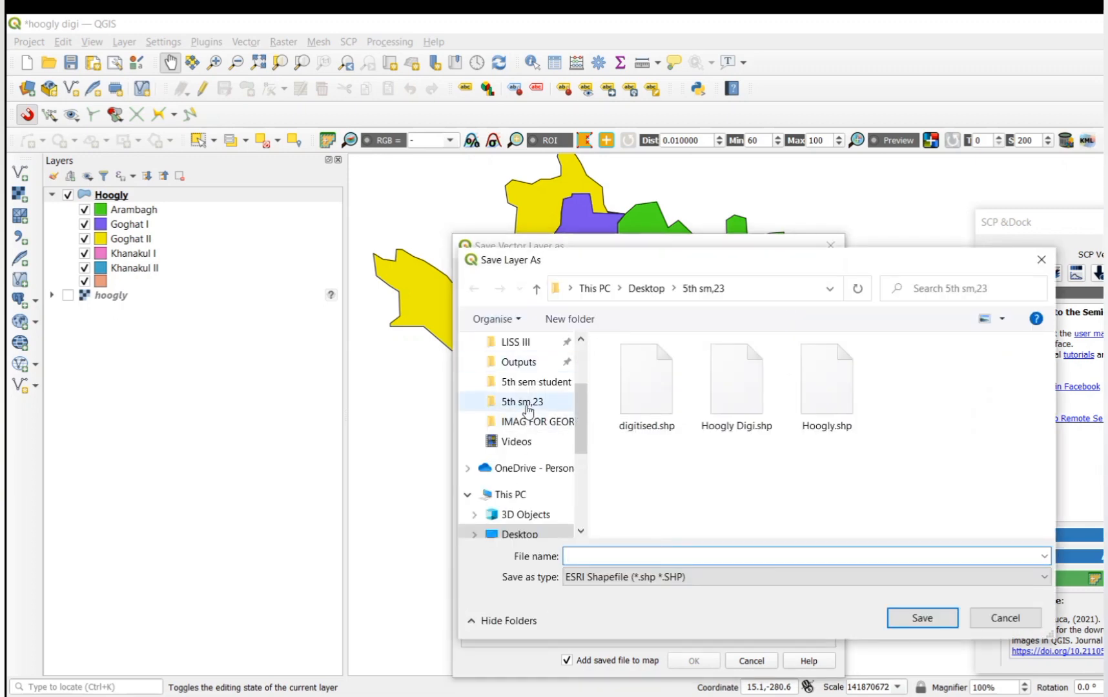
click(529, 408)
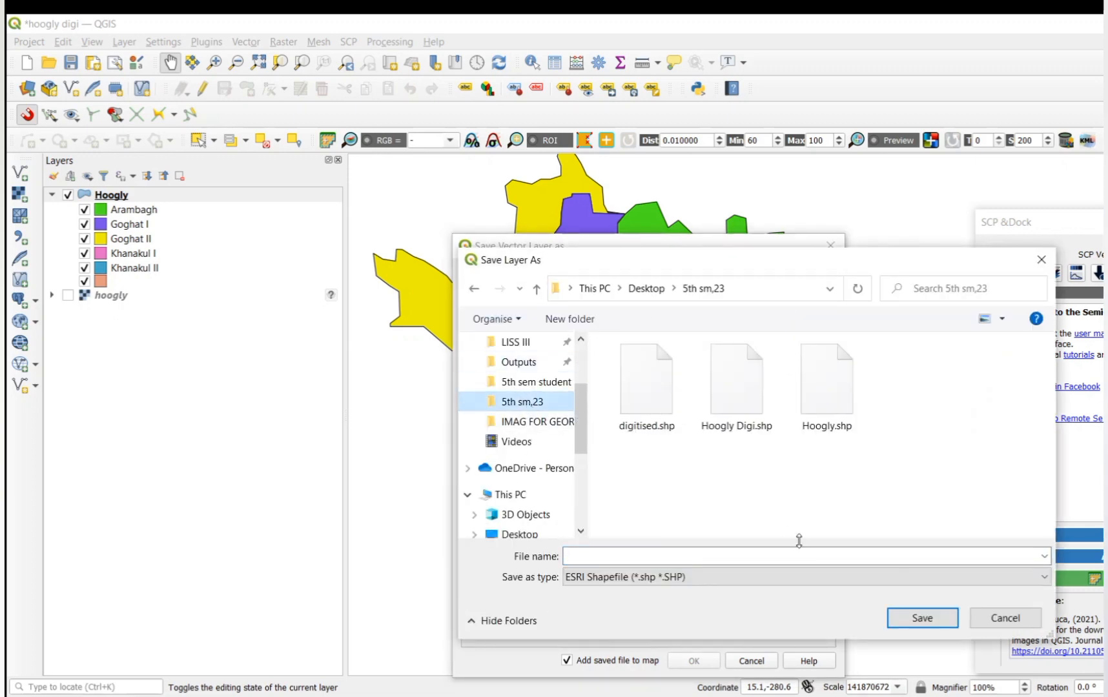
click(635, 553)
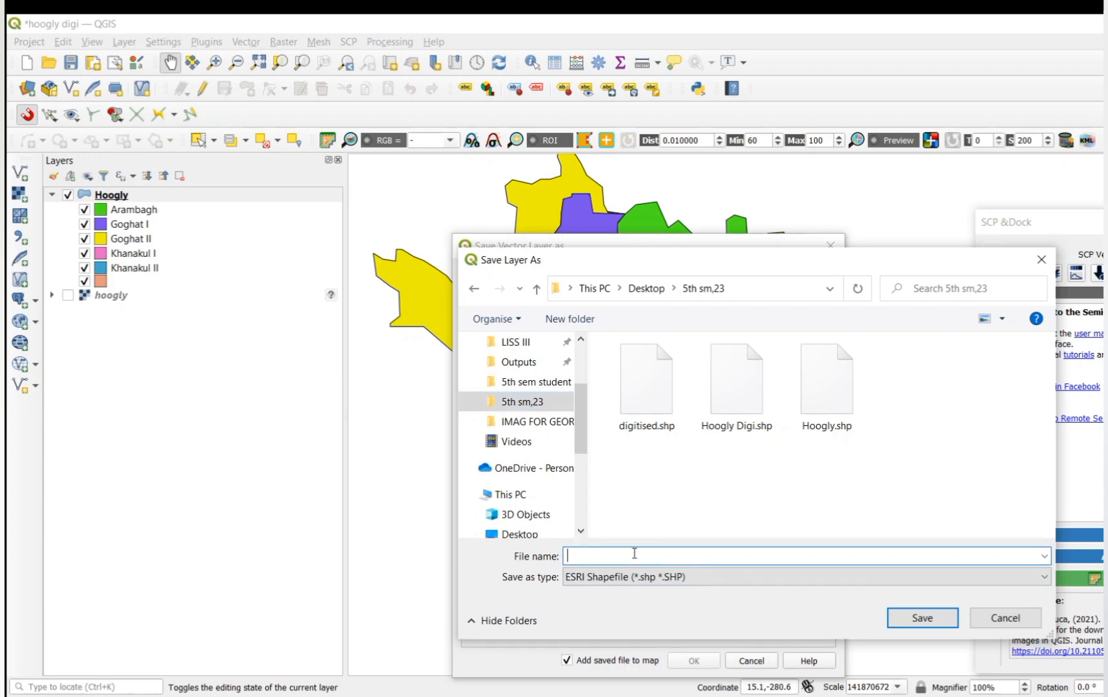
text(dig)
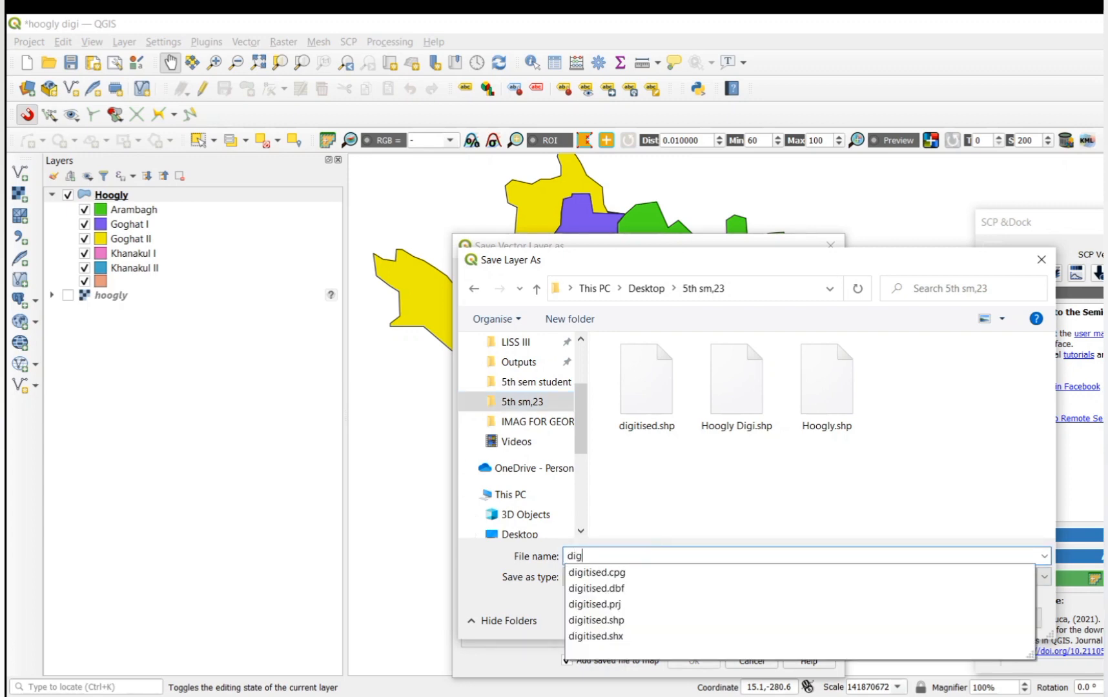
text(itized)
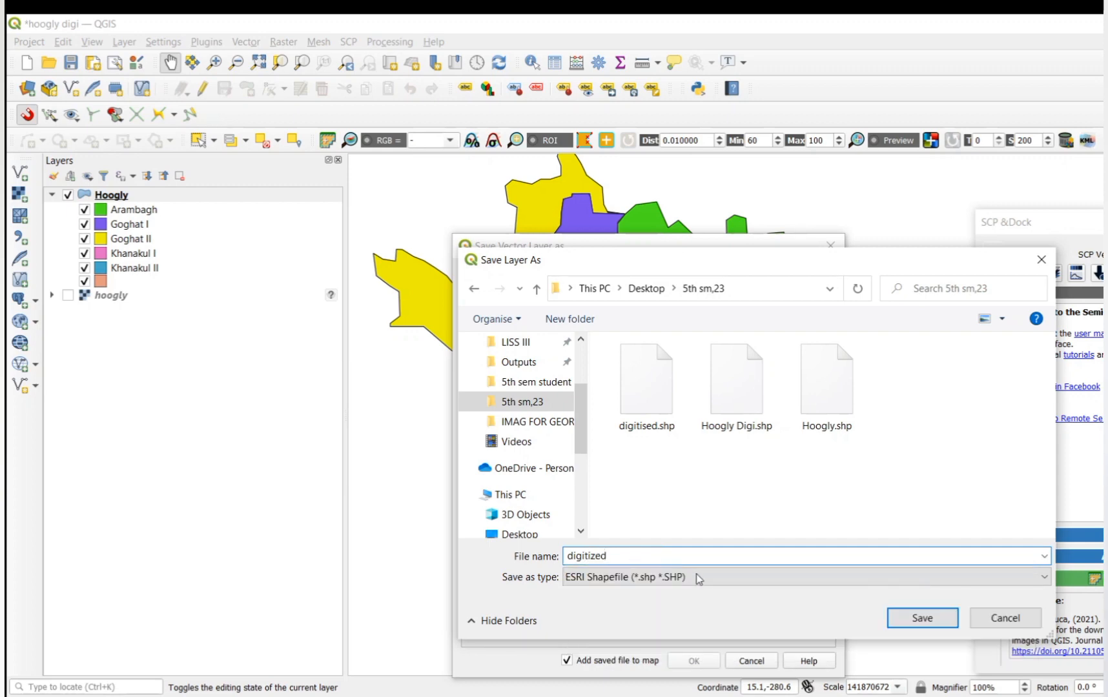
click(921, 619)
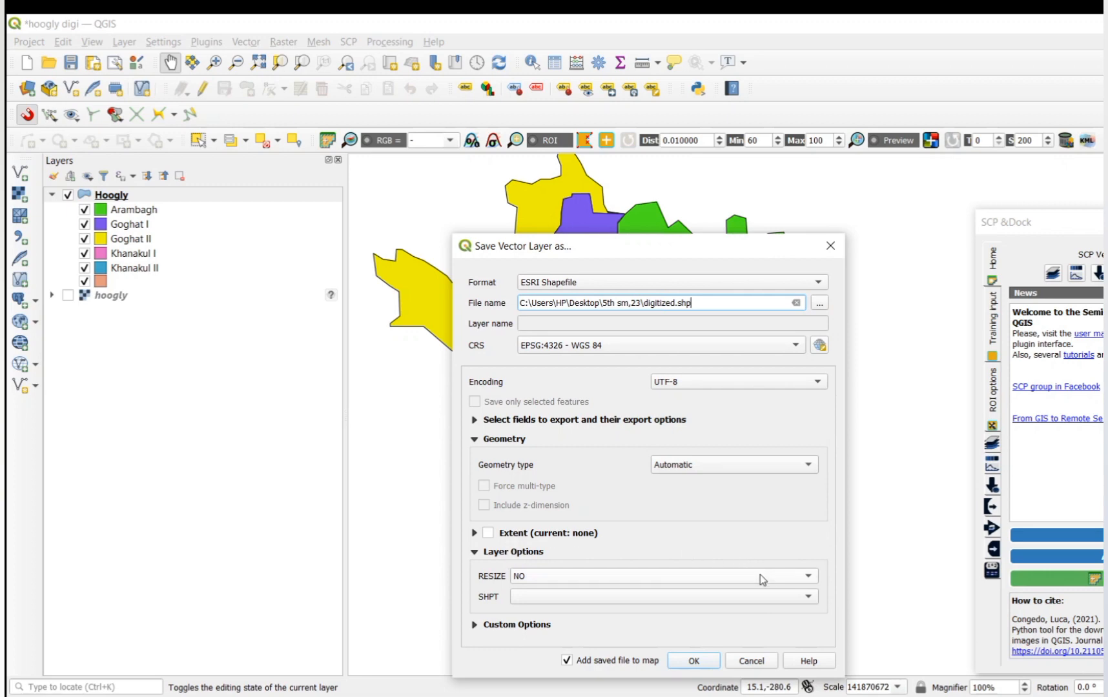
click(695, 661)
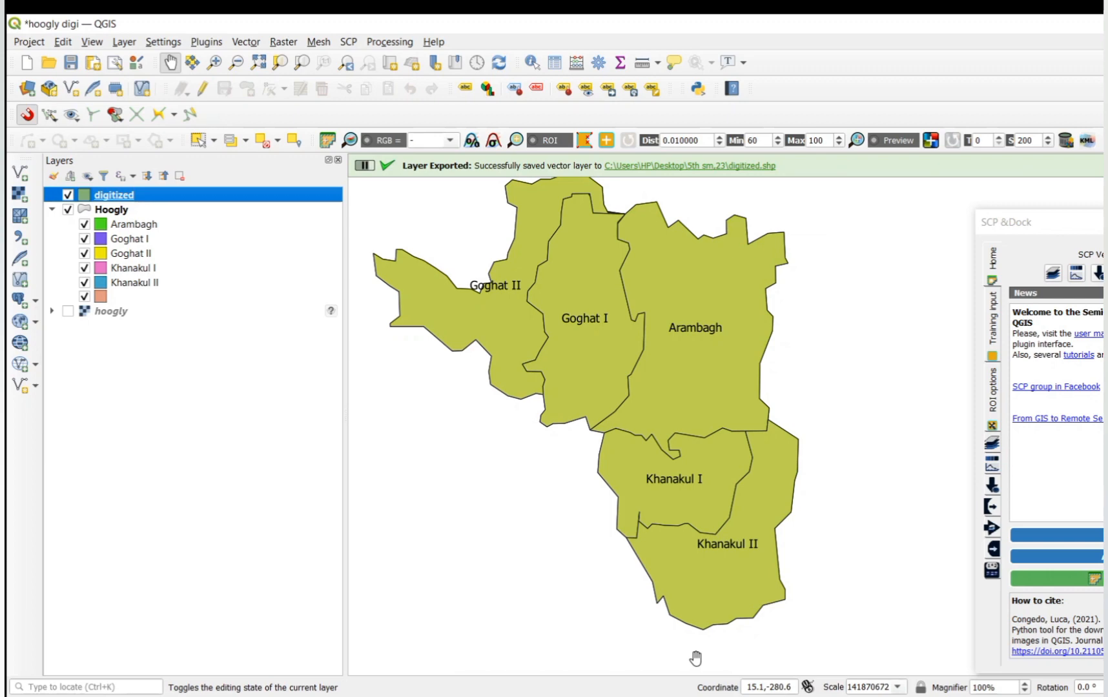
Step: Compare the digitized and Hoogly layers by switching their visibility, ending with digitized hidden and Hoogly shown
click(68, 210)
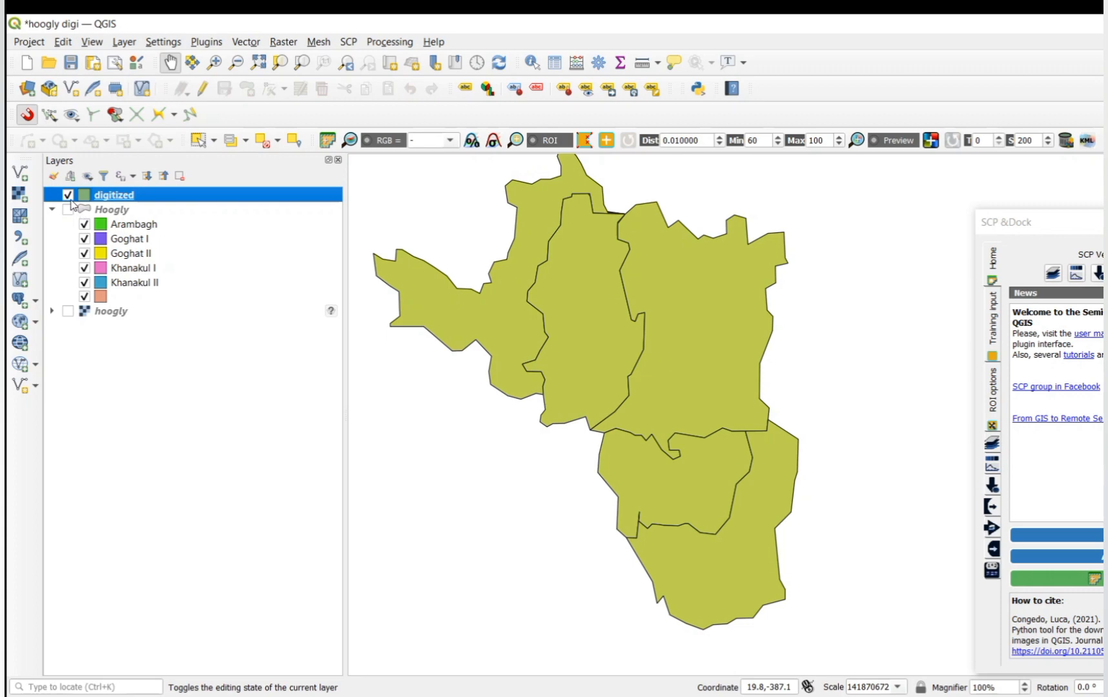
click(68, 195)
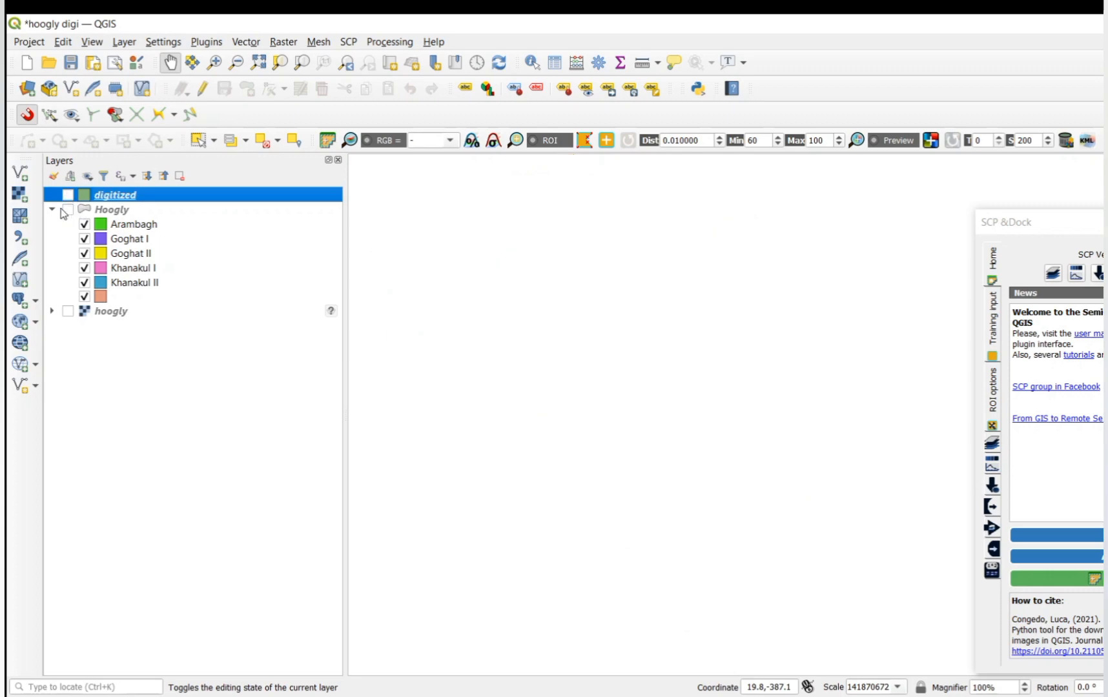
click(68, 209)
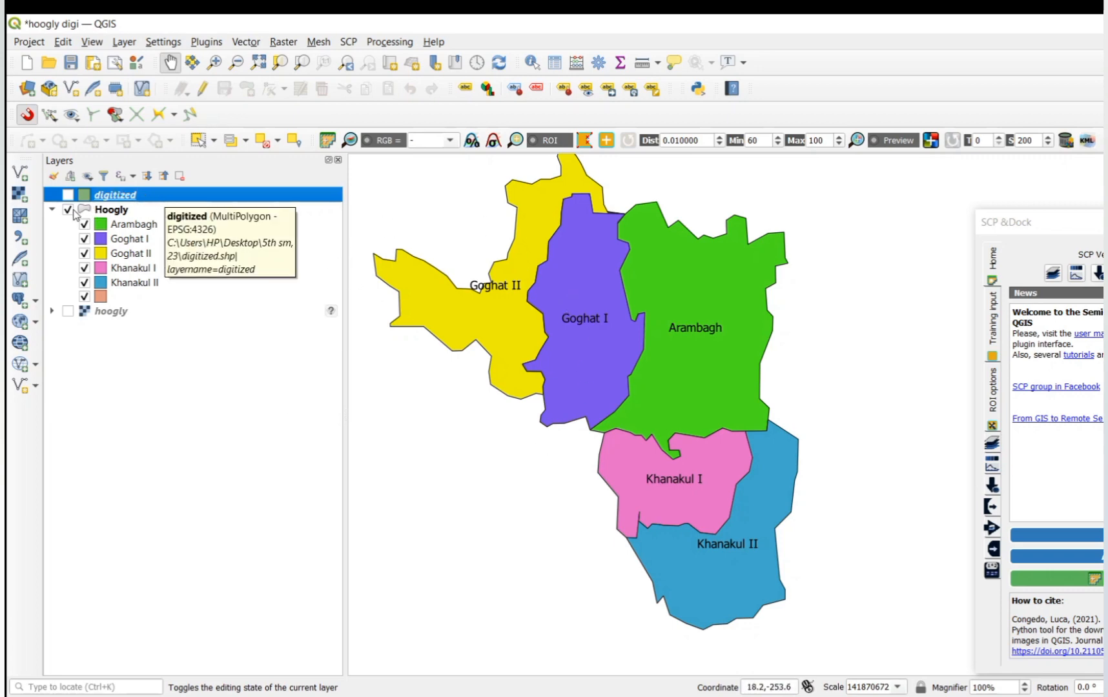
click(67, 195)
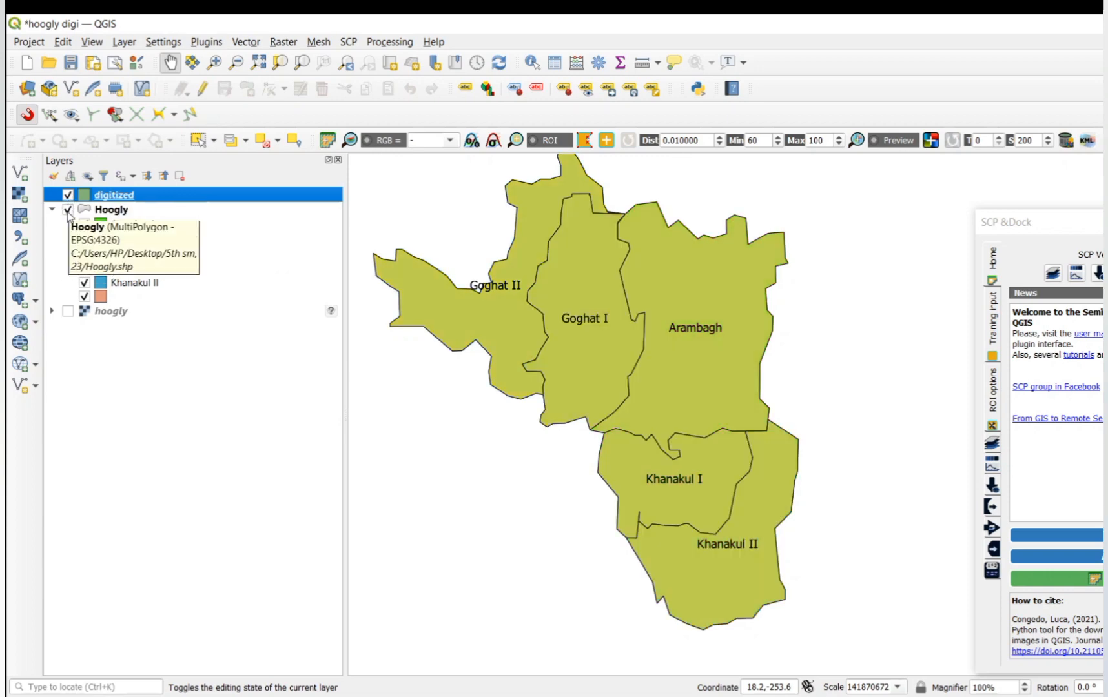
click(68, 195)
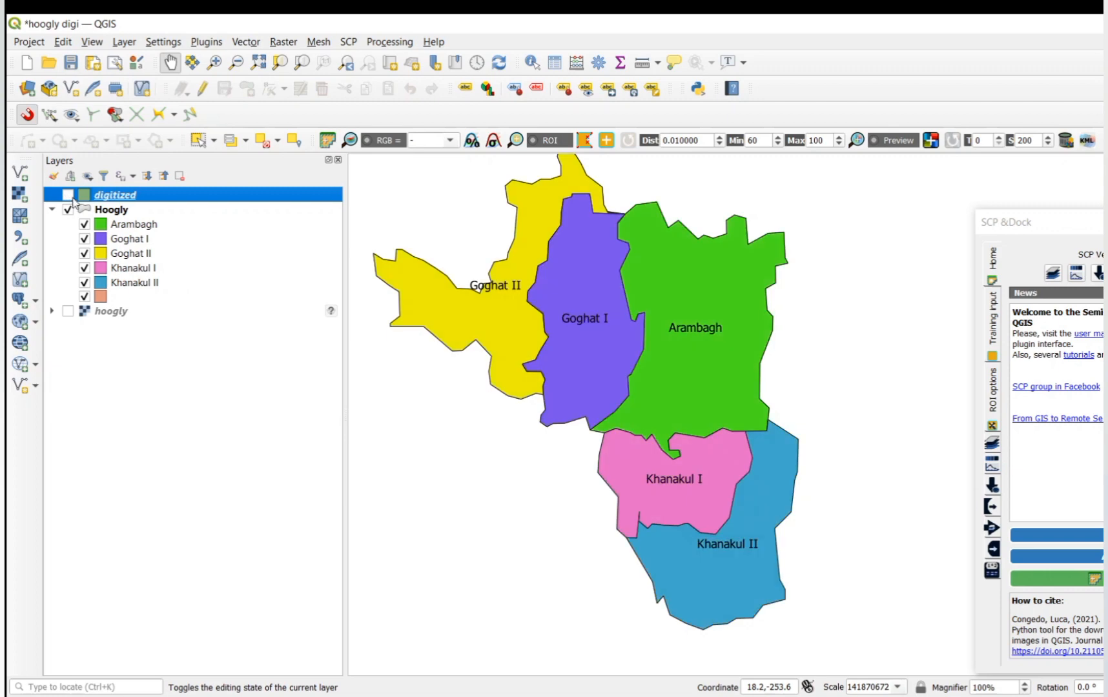